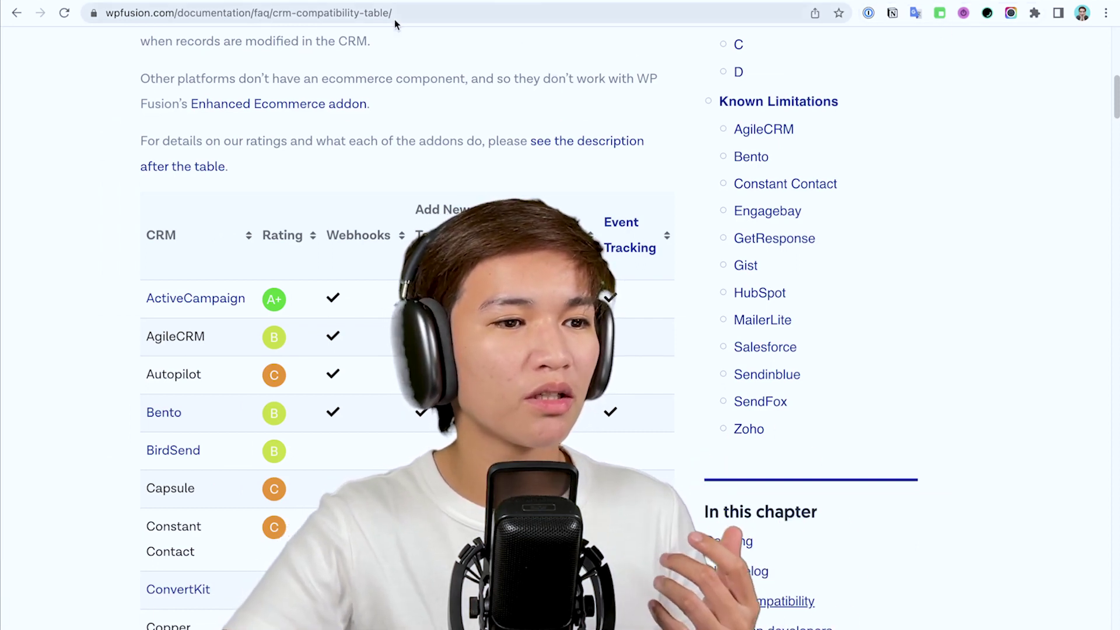
Examine the WP Fusion CRM compatibility table, comparing CRM ratings and support for webhooks, tags, ecommerce and event tracking, including Jetpack CRM.
scroll(415, 64, up, 4)
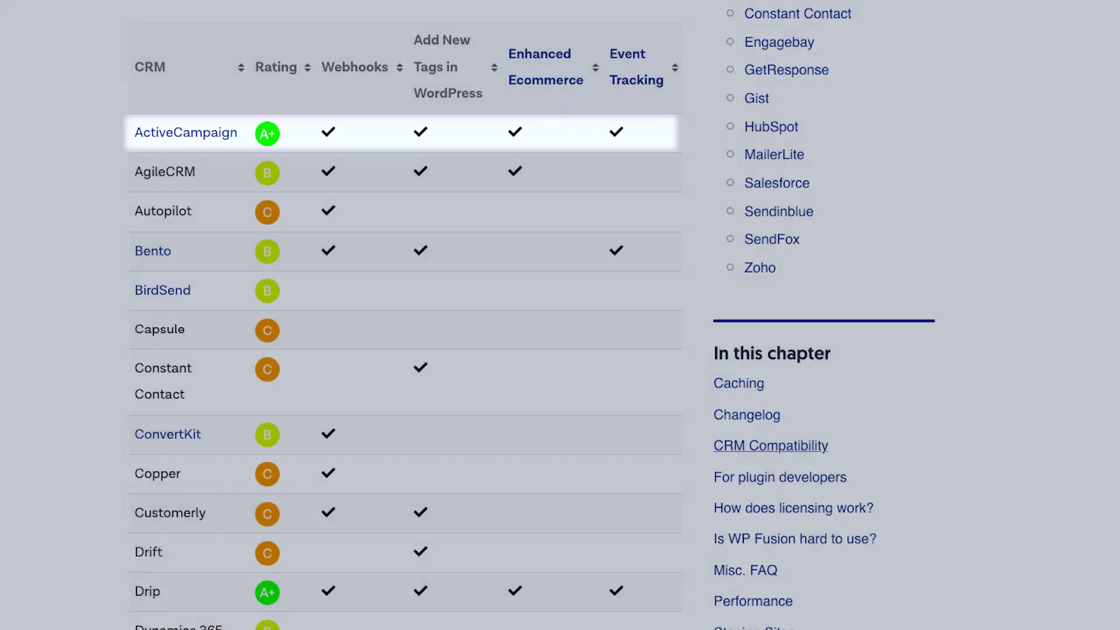
scroll(391, 303, down, 4)
scroll(391, 303, down, 3)
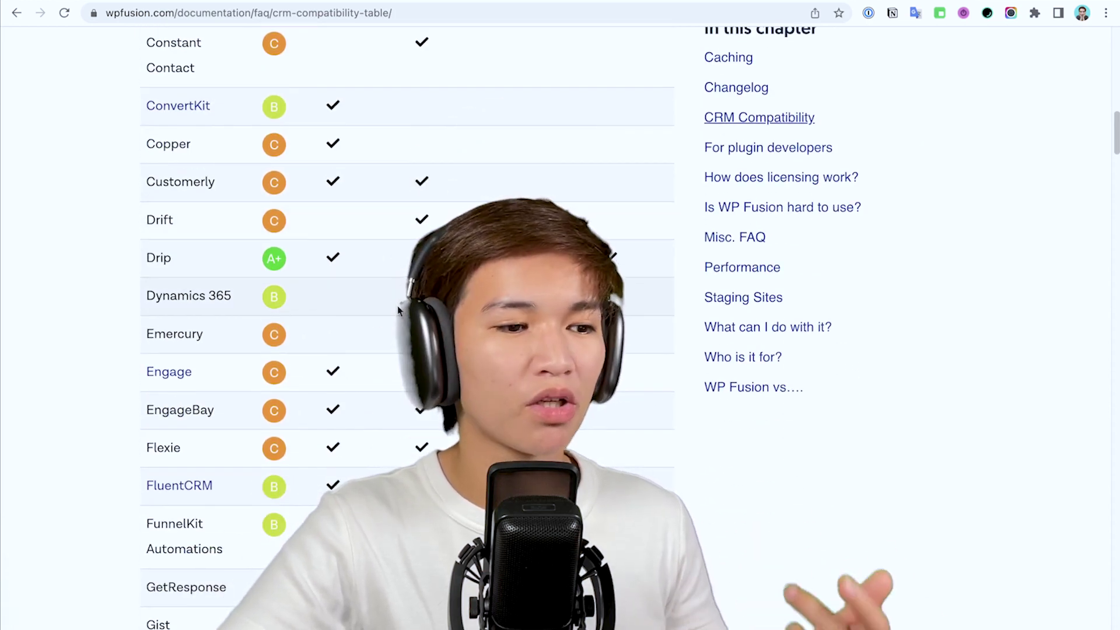
scroll(359, 411, down, 8)
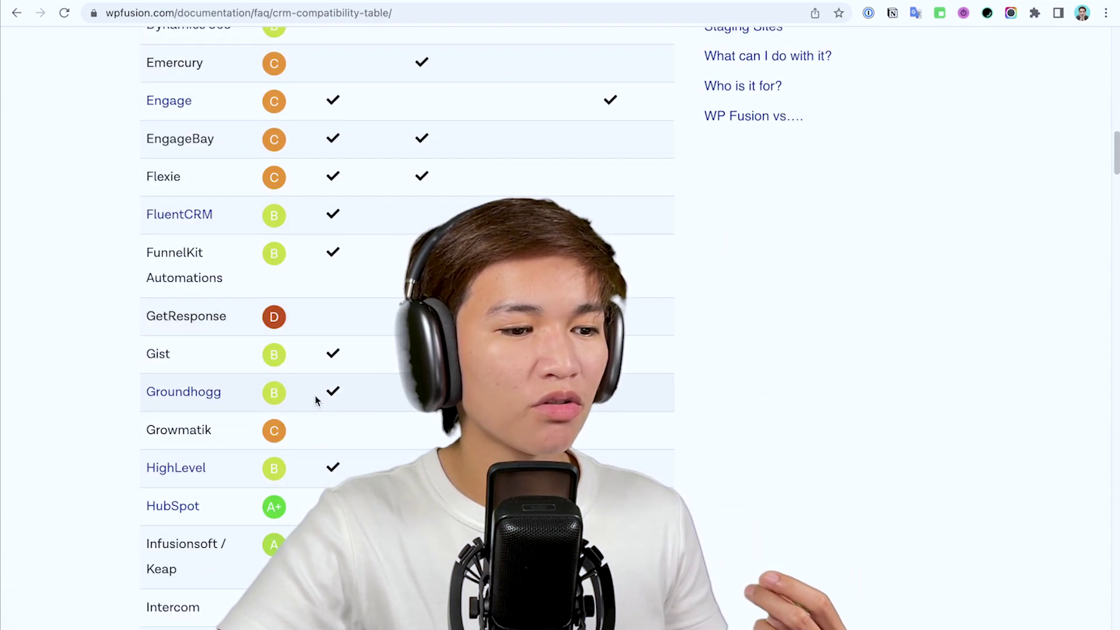
scroll(378, 385, down, 4)
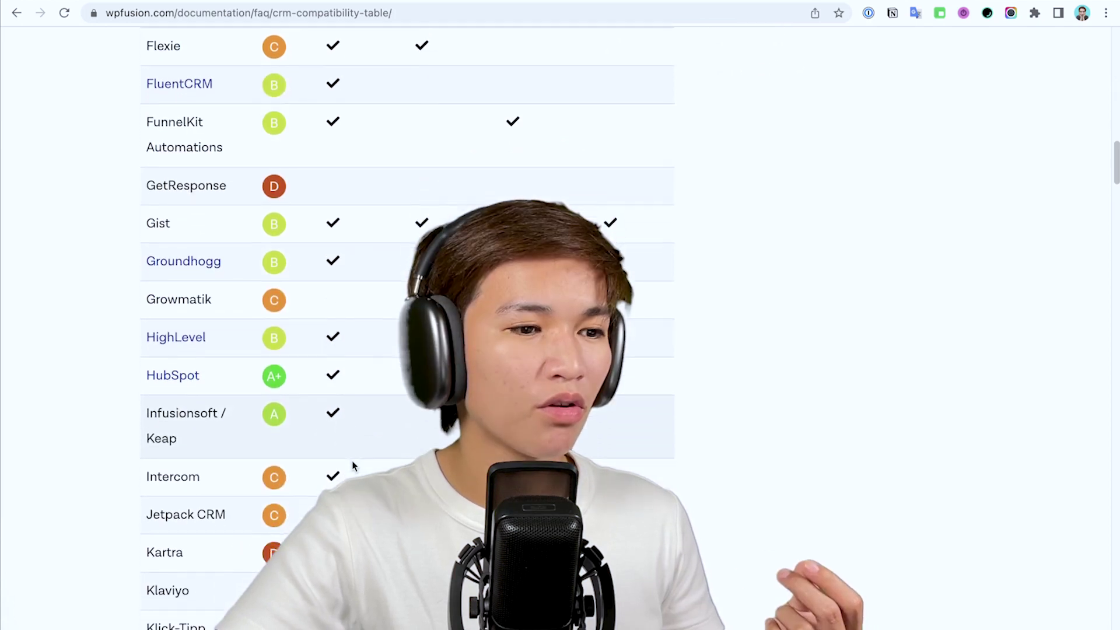
scroll(350, 111, up, 1)
scroll(372, 156, down, 6)
drag(325, 368, 348, 369)
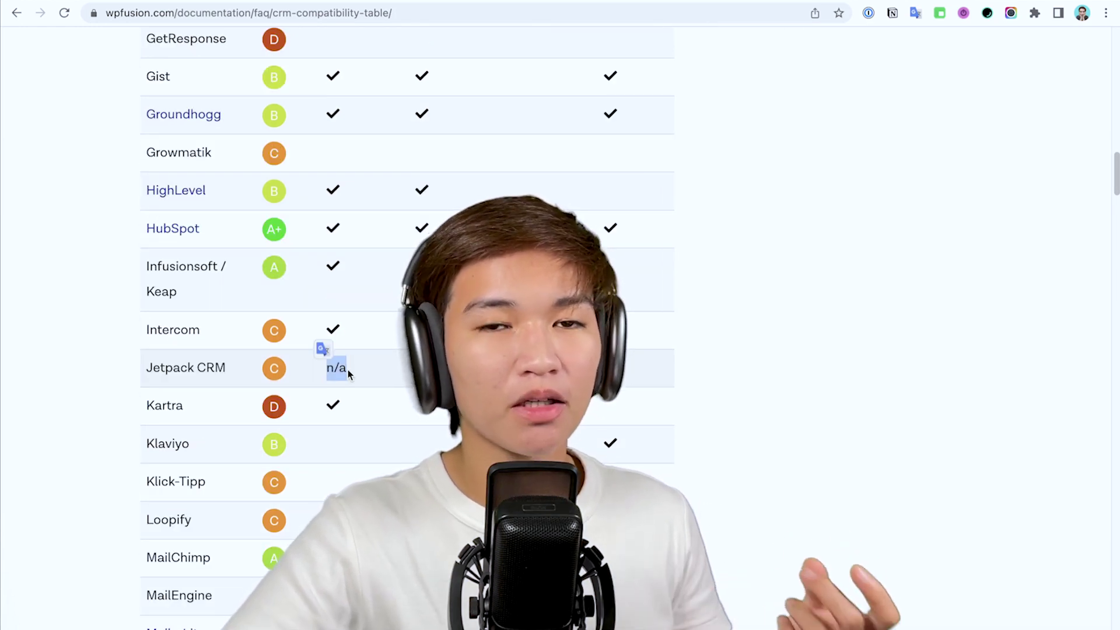
scroll(348, 372, up, 15)
scroll(349, 370, up, 14)
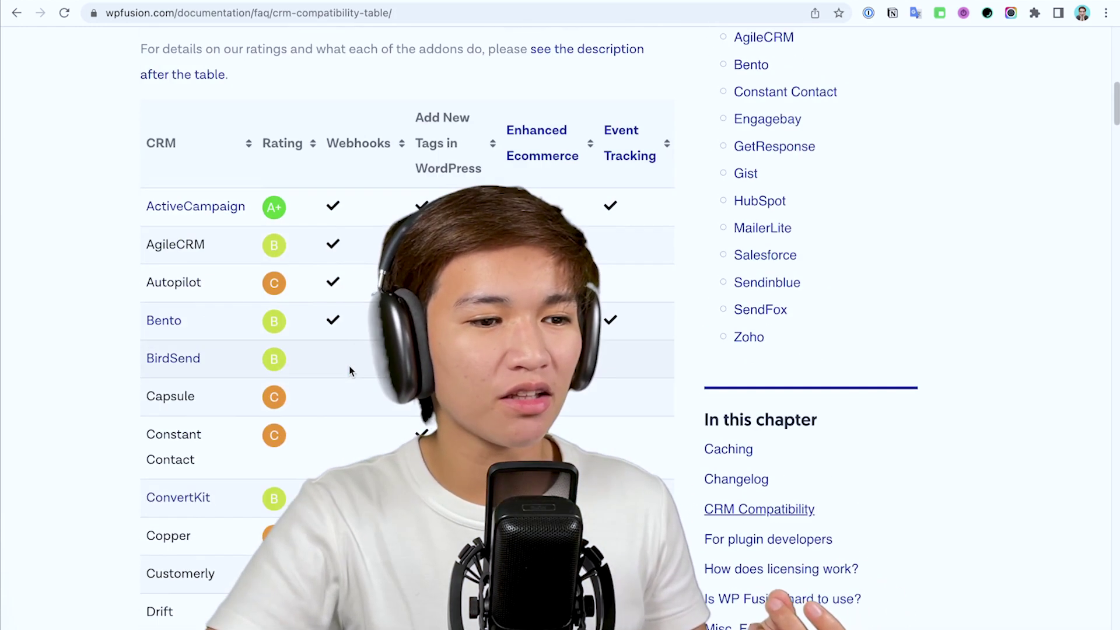
scroll(355, 166, down, 20)
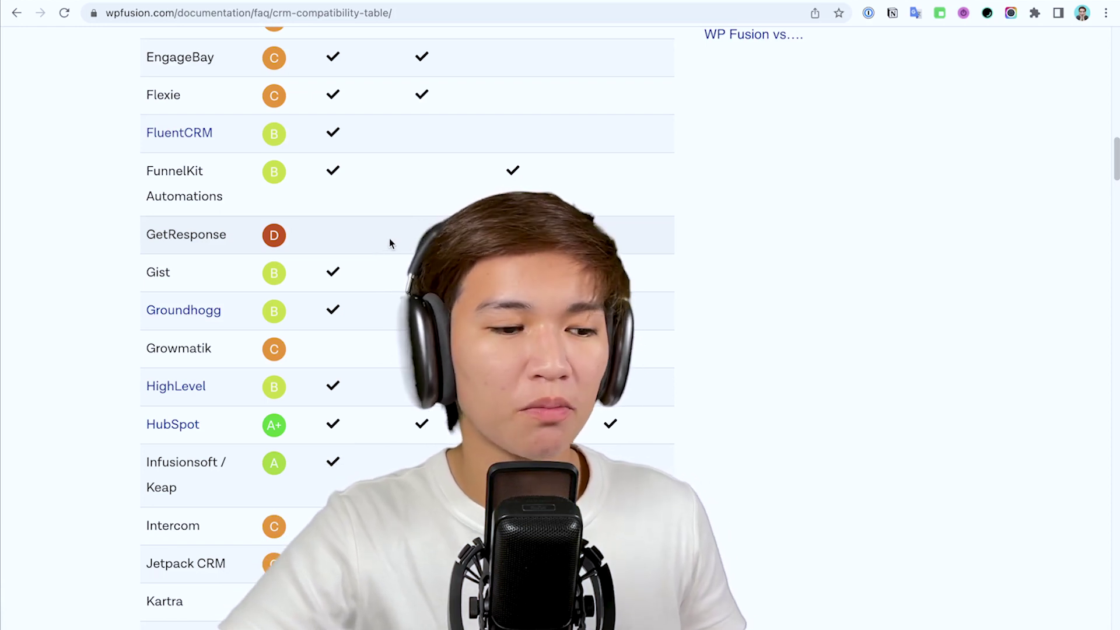
scroll(388, 240, down, 1)
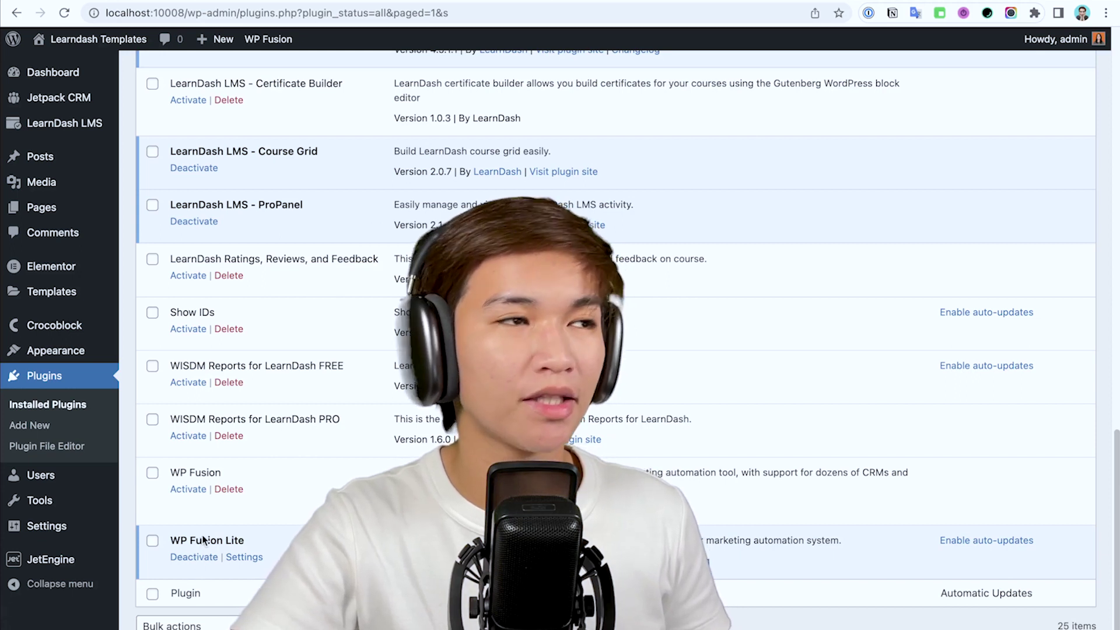
Check the installed plugins list for WP Fusion Lite and Jetpack CRM.
mouse_move(67, 522)
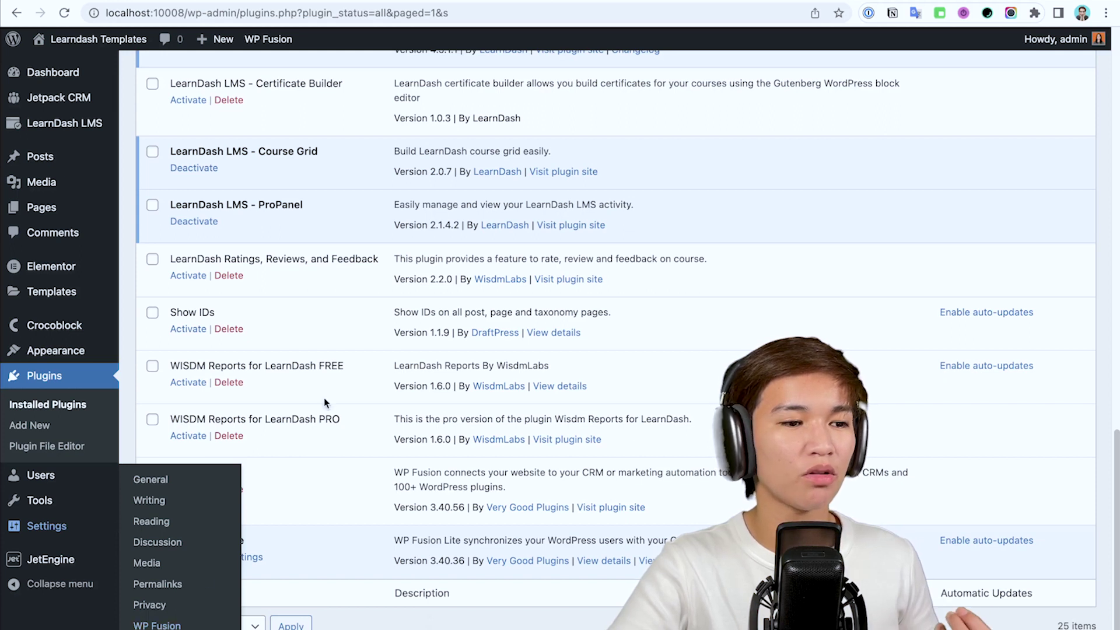
scroll(360, 309, up, 13)
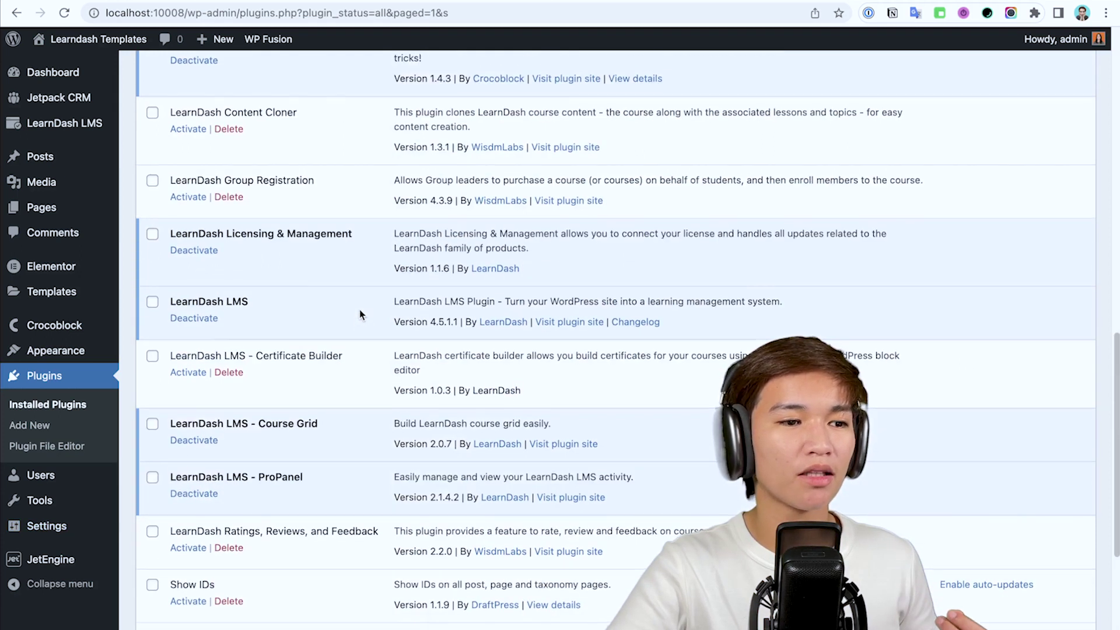
scroll(325, 271, up, 3)
scroll(293, 257, down, 2)
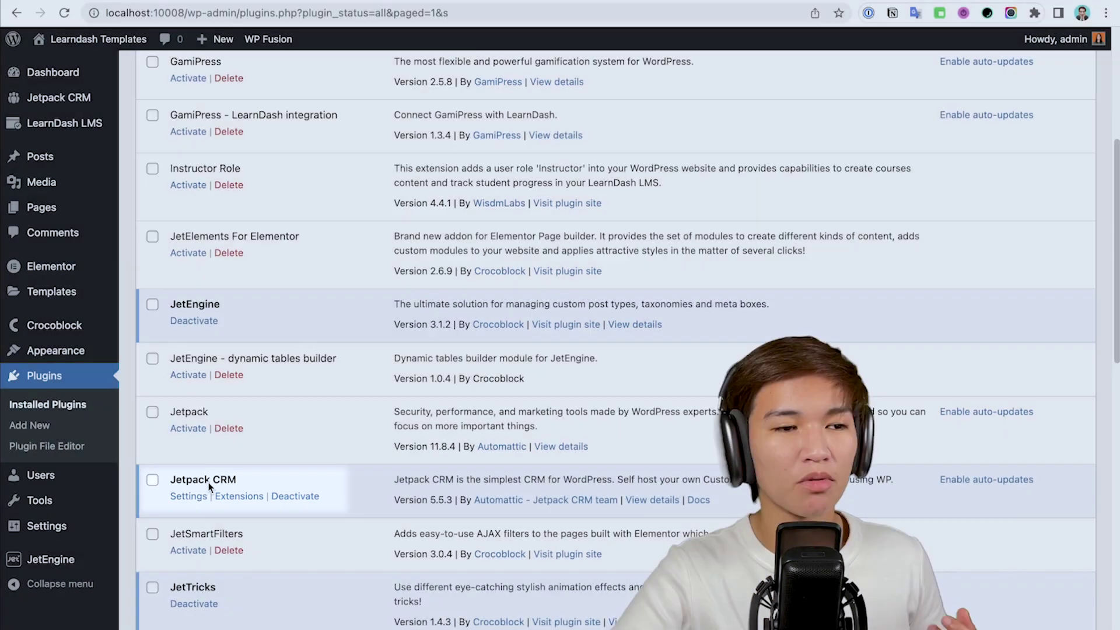
Open the WP Fusion settings and view the tags available to assign to newly registered users, without selecting one.
mouse_move(58, 525)
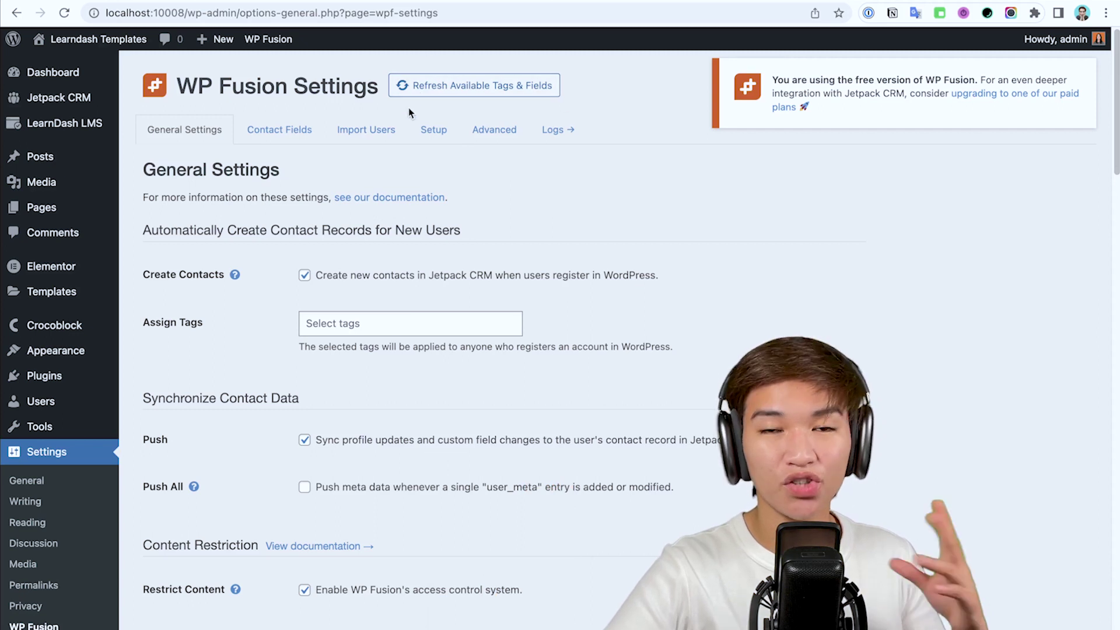
scroll(493, 228, down, 2)
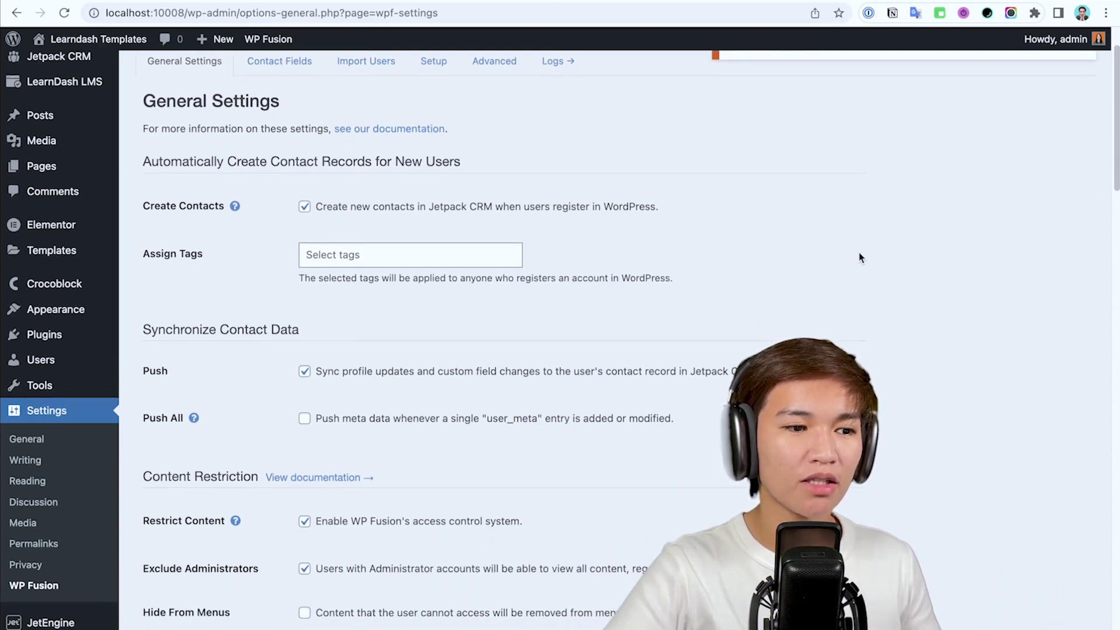
click(351, 254)
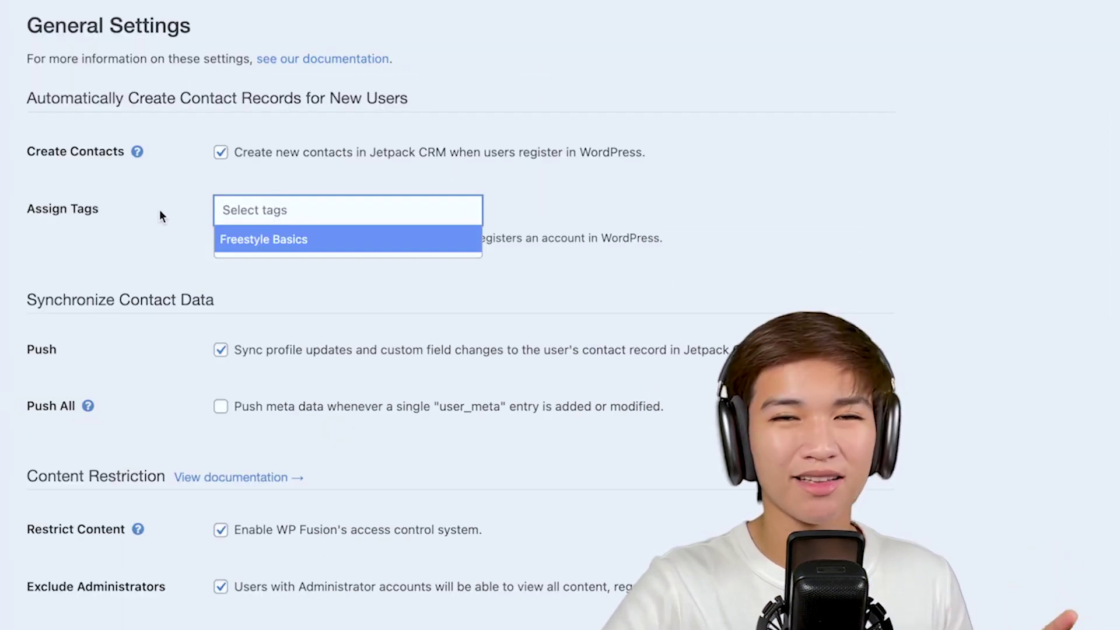
click(161, 214)
scroll(161, 216, down, 1)
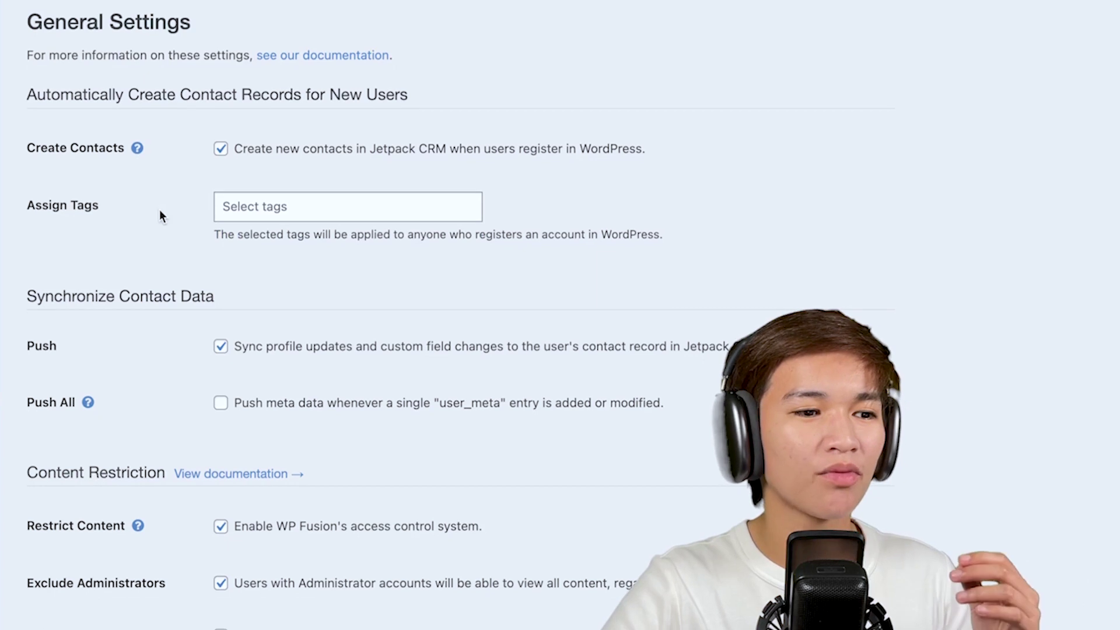
Review the contact data synchronization and content restriction settings, including query filtering, login redirects and the default restricted content message.
scroll(160, 214, down, 3)
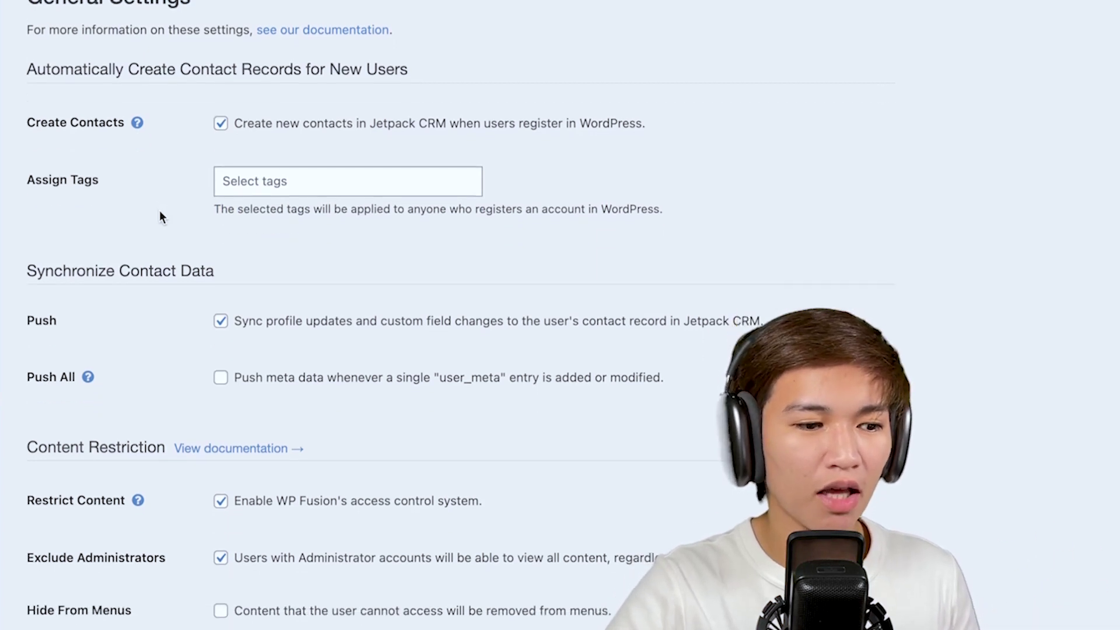
scroll(172, 232, down, 2)
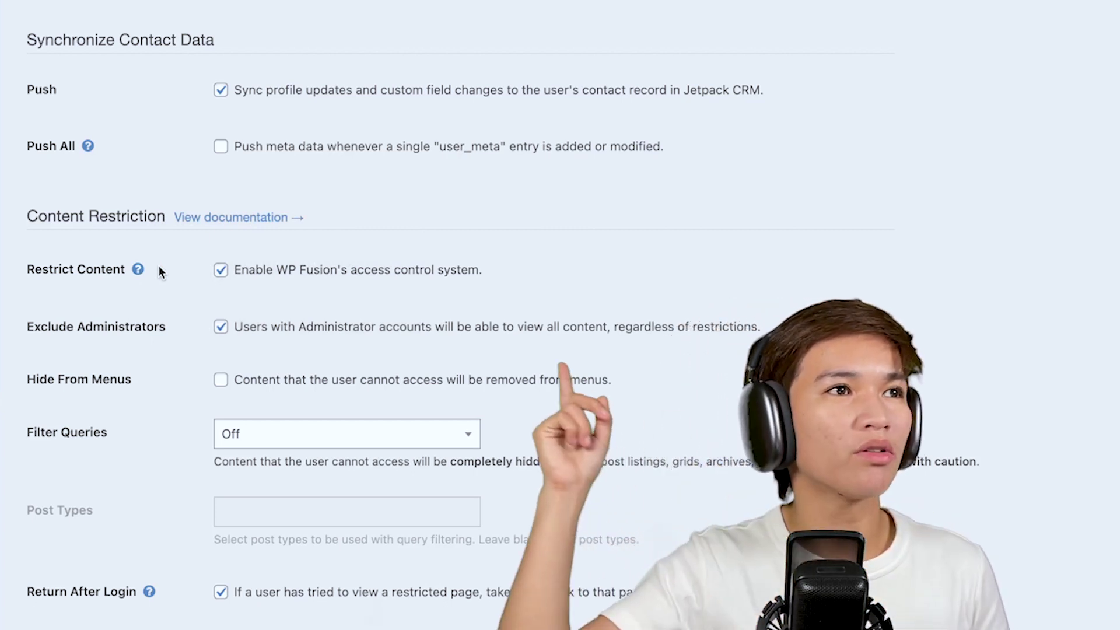
scroll(219, 354, down, 3)
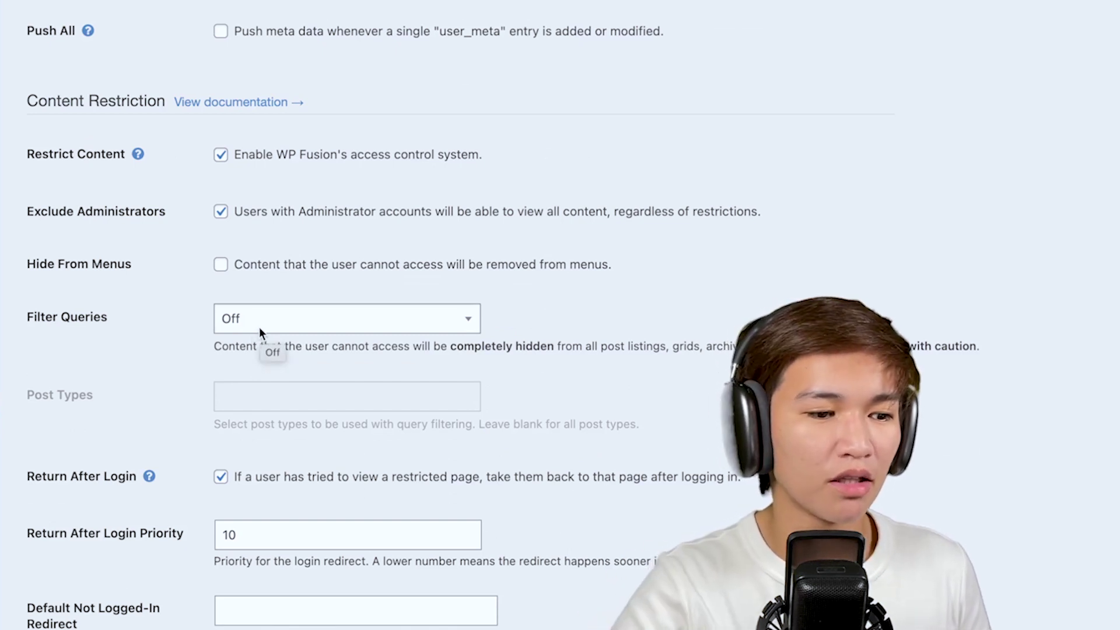
scroll(259, 330, down, 7)
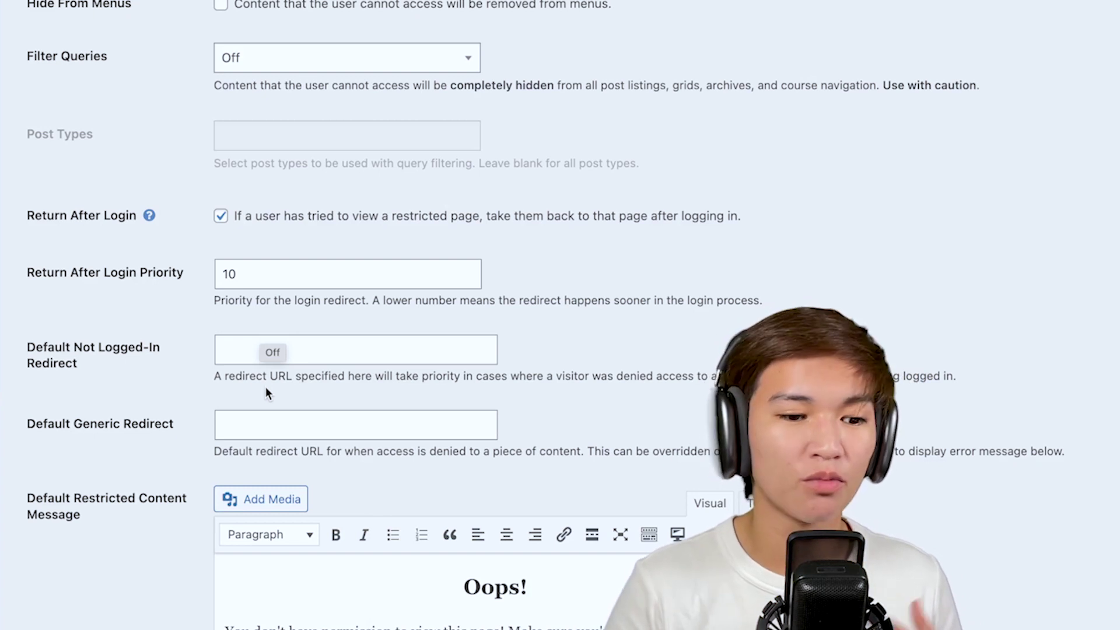
scroll(266, 392, down, 3)
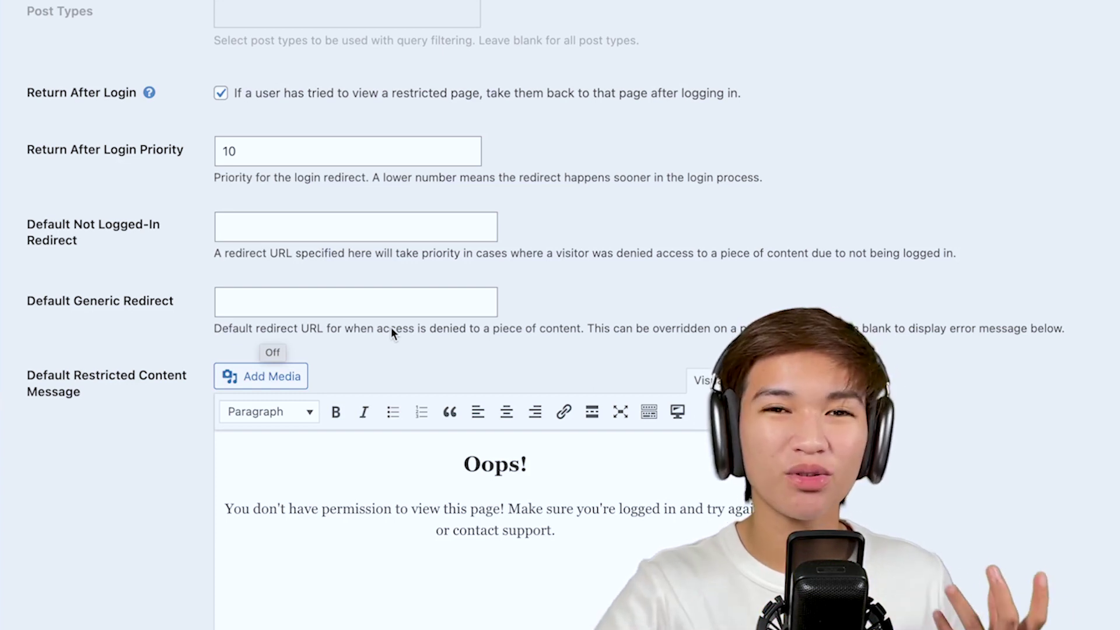
scroll(397, 341, down, 2)
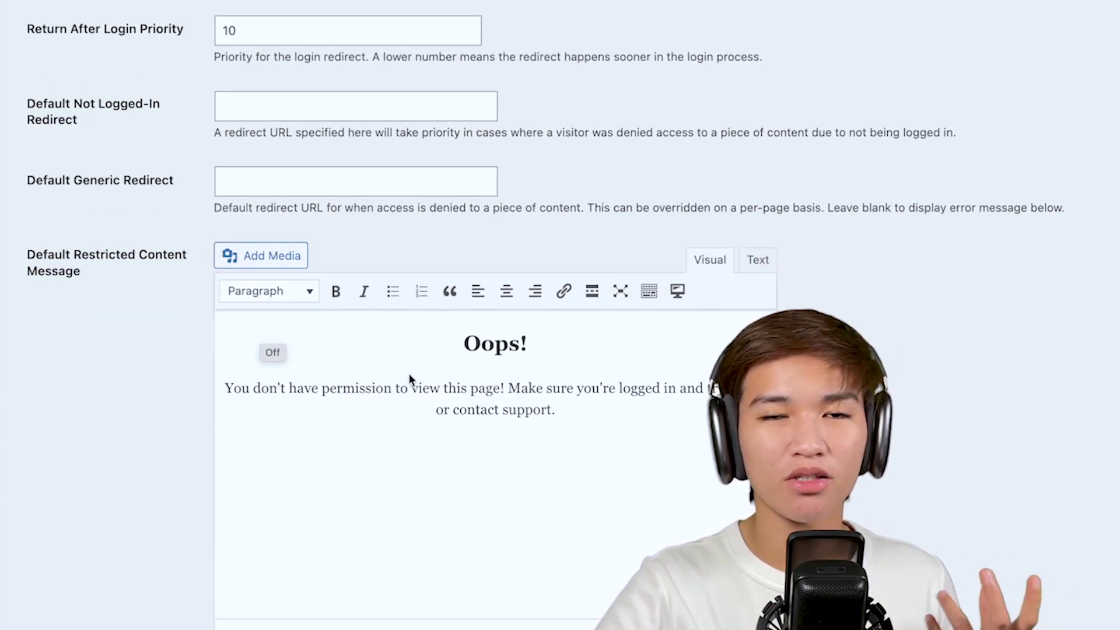
scroll(408, 376, down, 1)
scroll(410, 380, down, 8)
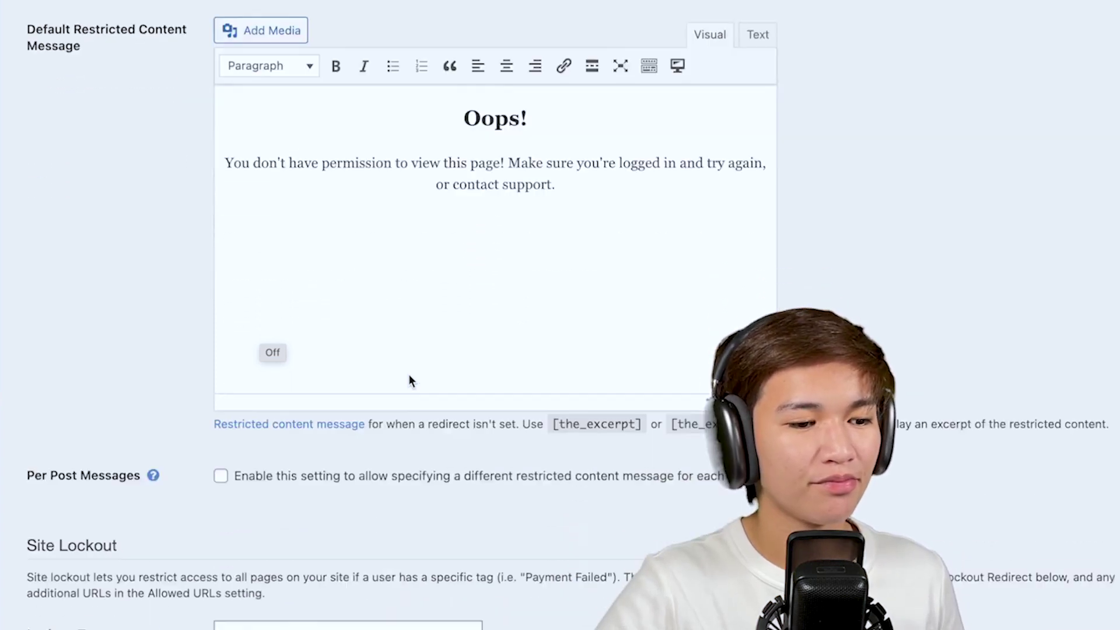
Review the site lockout, SEO excerpt and Jetpack CRM bidirectional sync settings.
scroll(426, 291, down, 3)
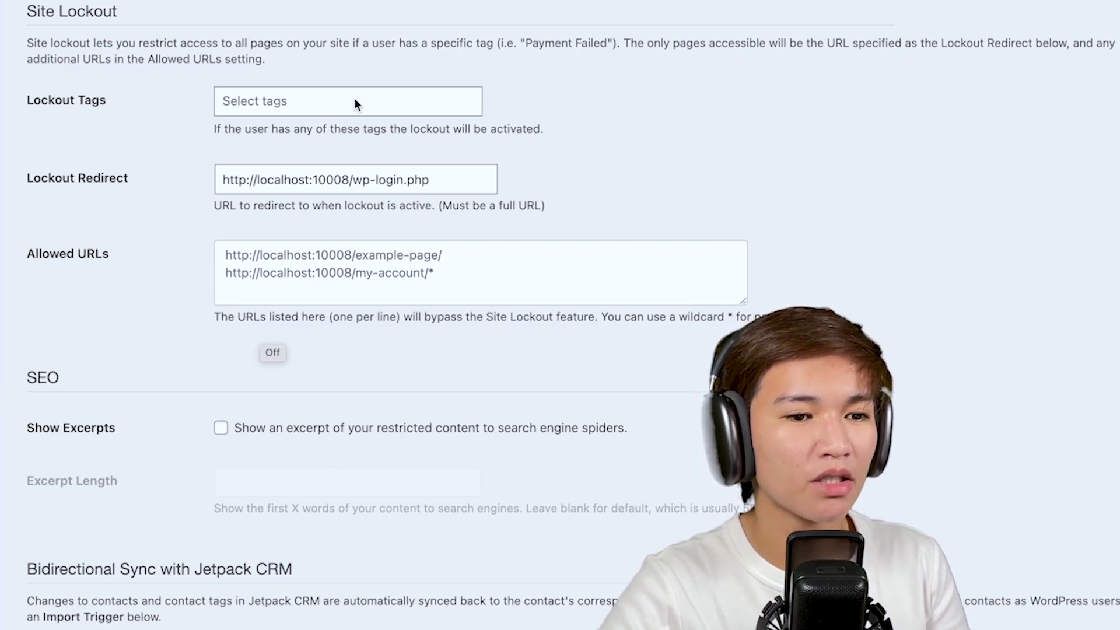
scroll(356, 104, down, 1)
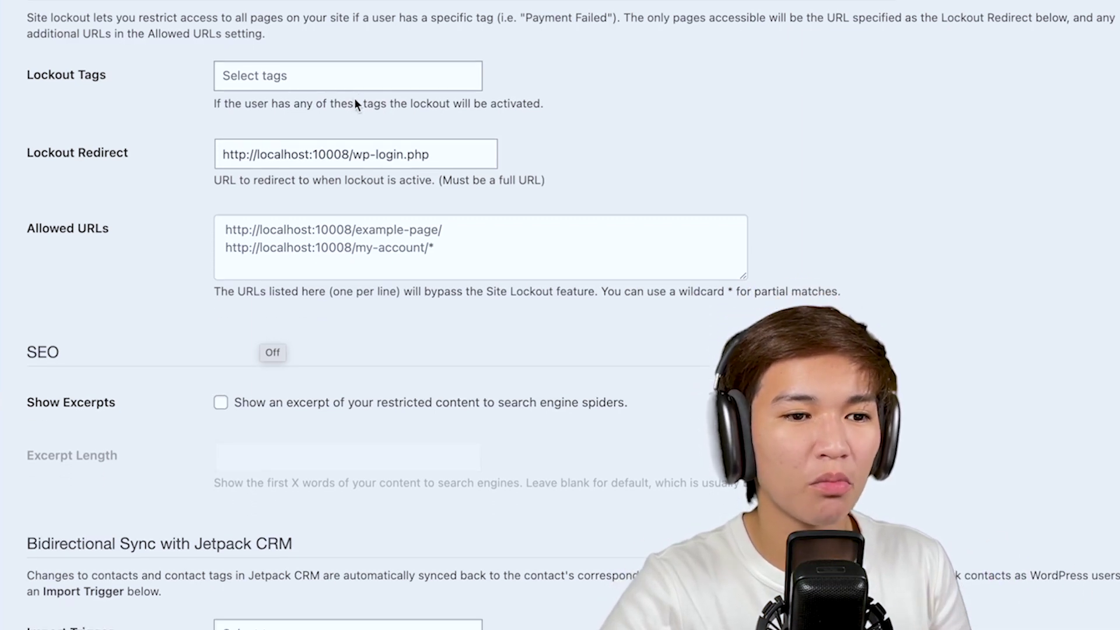
scroll(355, 103, down, 1)
scroll(351, 87, up, 1)
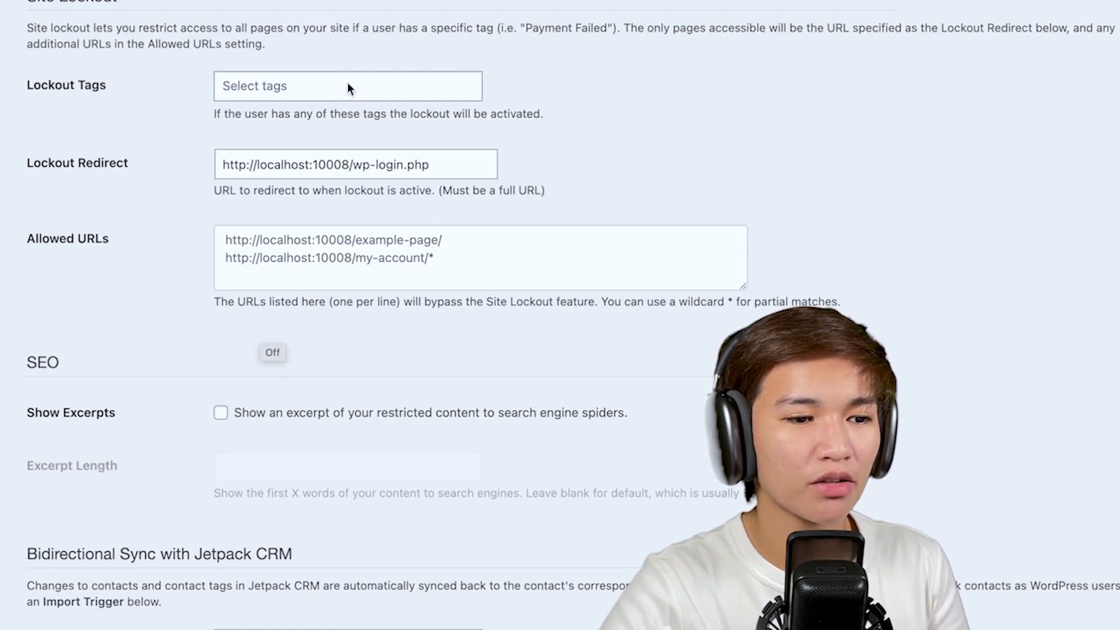
scroll(352, 91, down, 10)
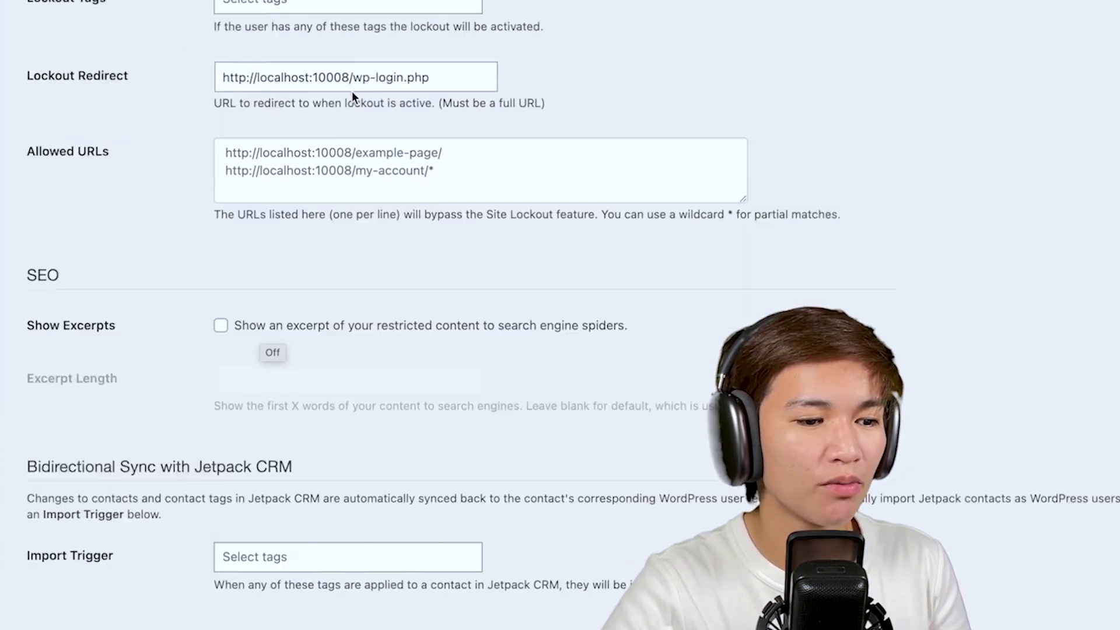
scroll(355, 111, down, 5)
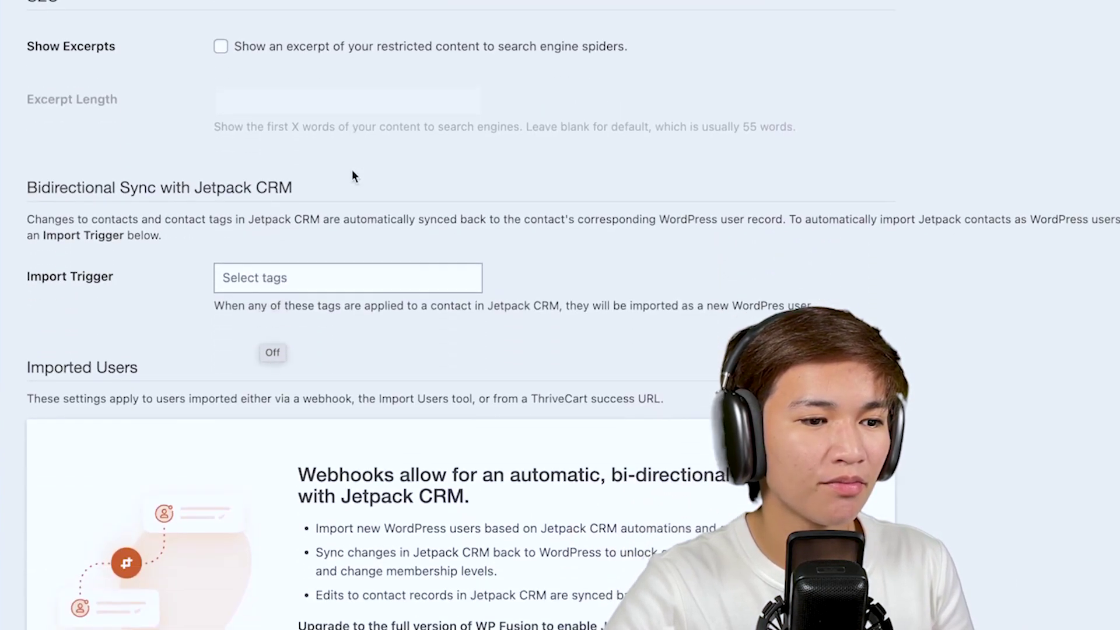
Disable sending new users' generated passwords back to Jetpack CRM after import, and save the WP Fusion settings.
scroll(424, 203, down, 10)
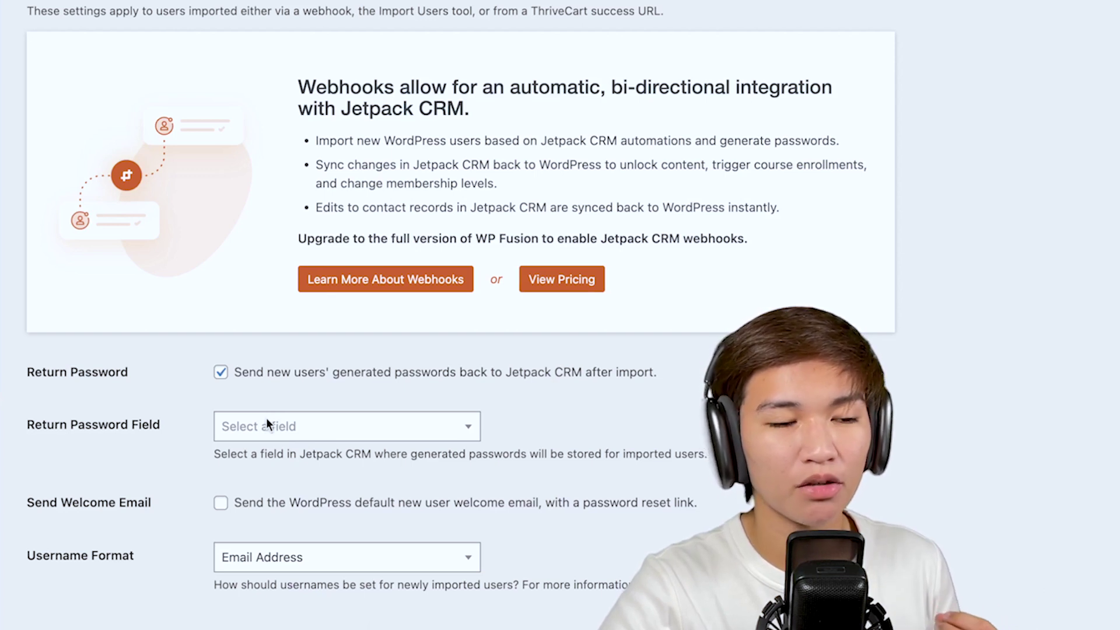
click(222, 370)
scroll(172, 461, down, 1)
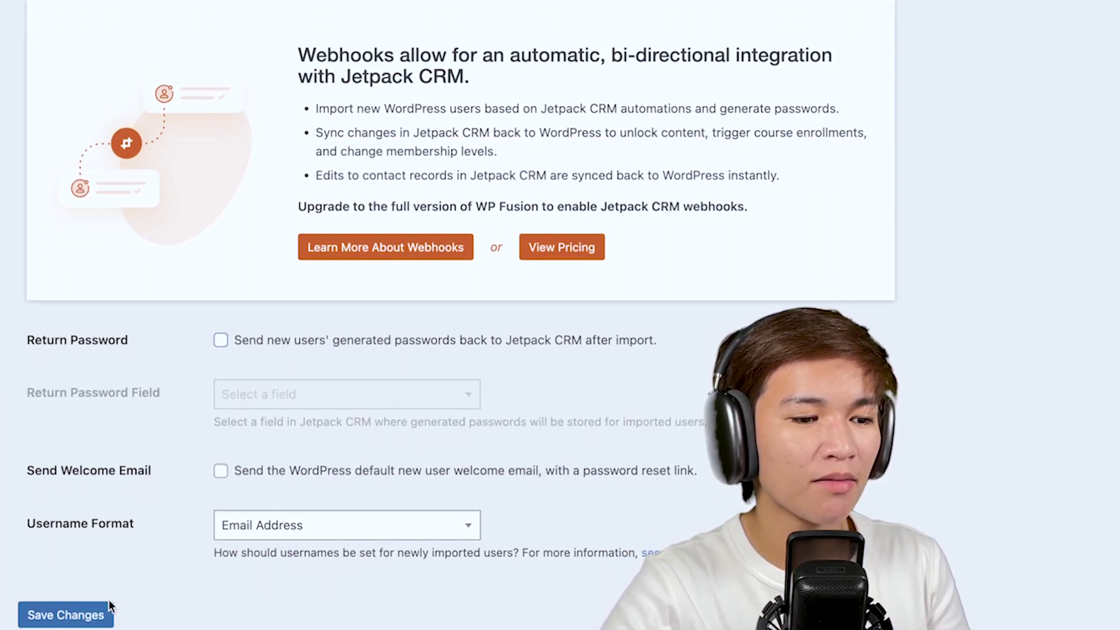
click(79, 614)
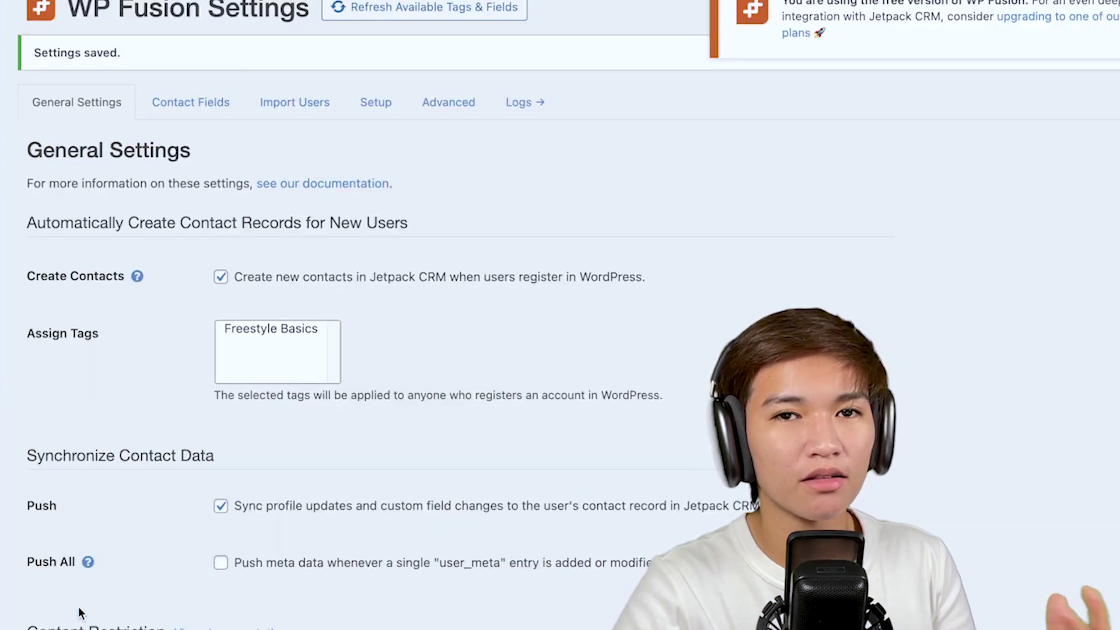
Look over the saved general settings once more, from contact creation through content restriction and lockout to imported users.
scroll(256, 477, down, 20)
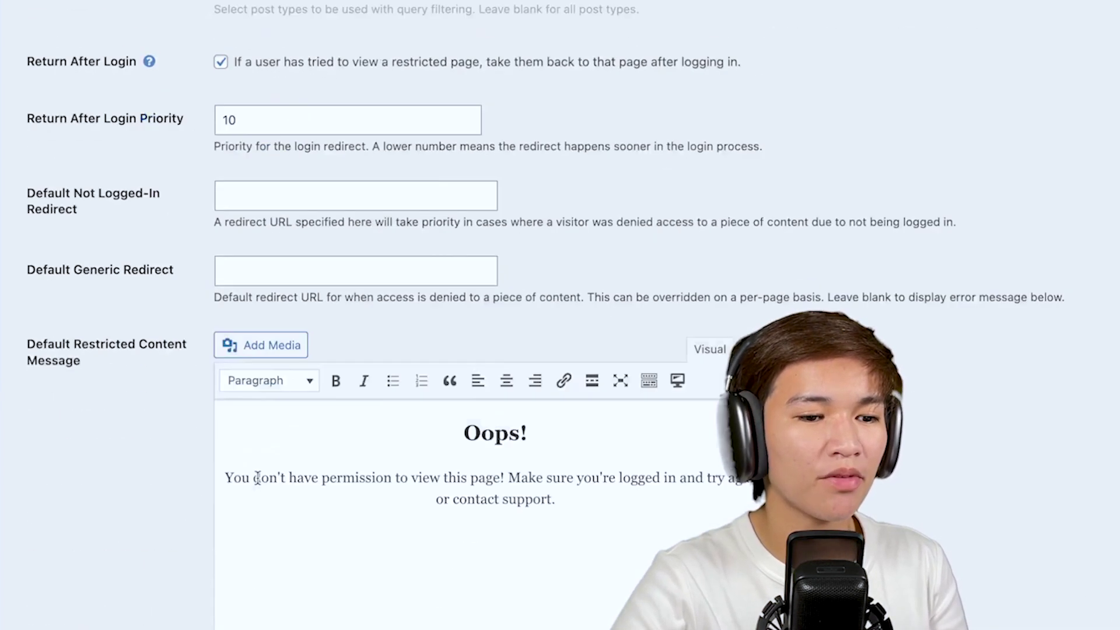
scroll(259, 479, down, 10)
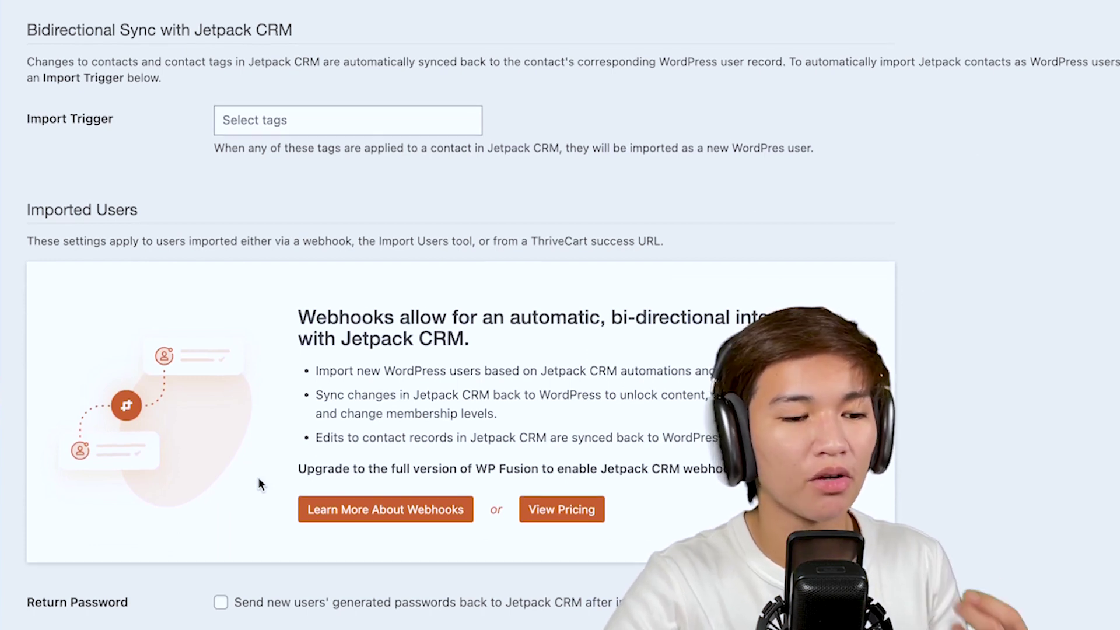
scroll(258, 477, down, 5)
scroll(274, 527, up, 20)
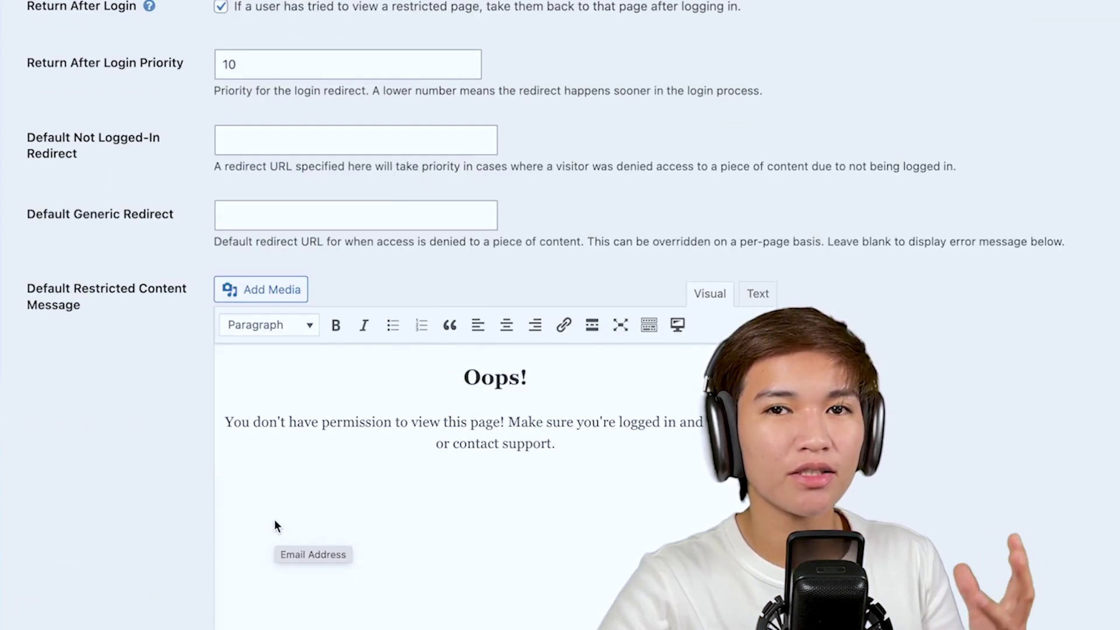
scroll(276, 468, down, 20)
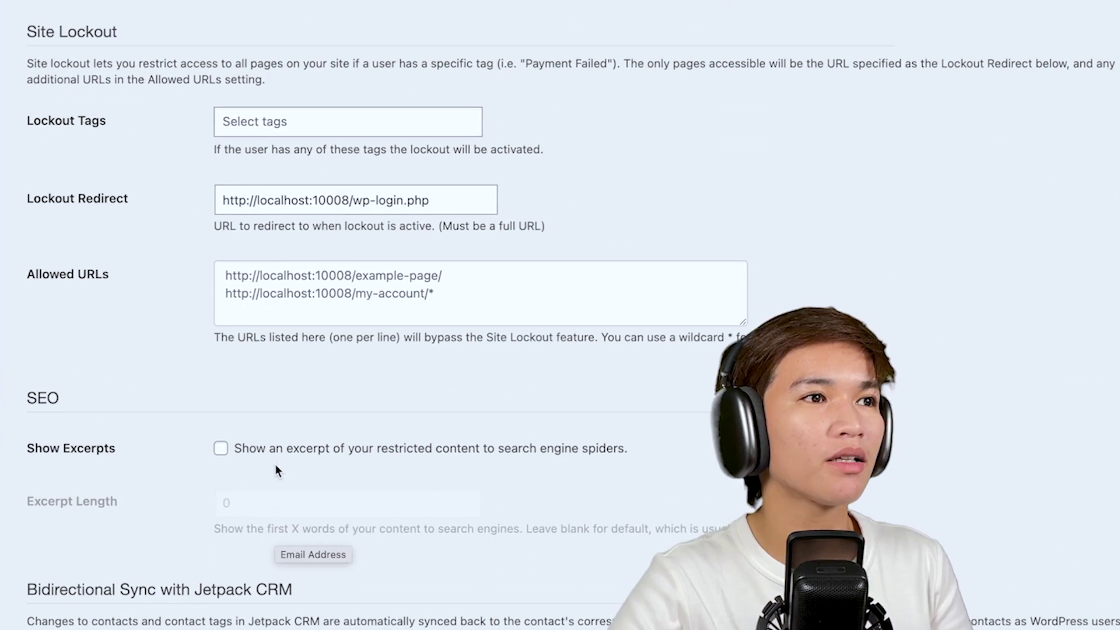
scroll(275, 464, up, 20)
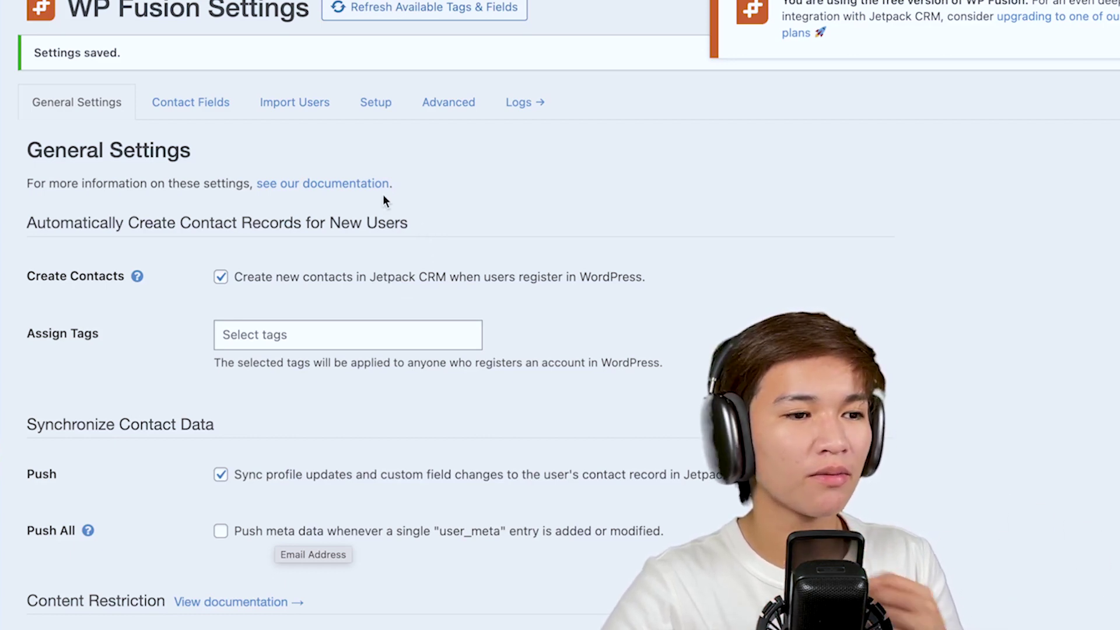
Examine the two wpf shortcodes for the Freestyle Basics tag on the resources page and consult WP Fusion's shortcodes documentation.
mouse_move(58, 97)
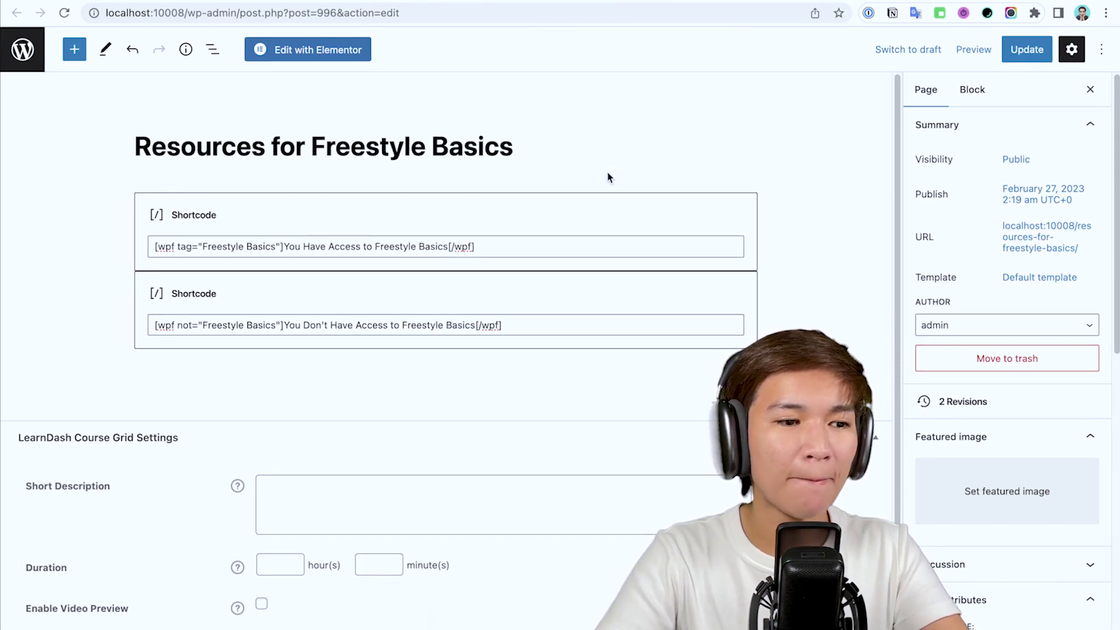
click(495, 249)
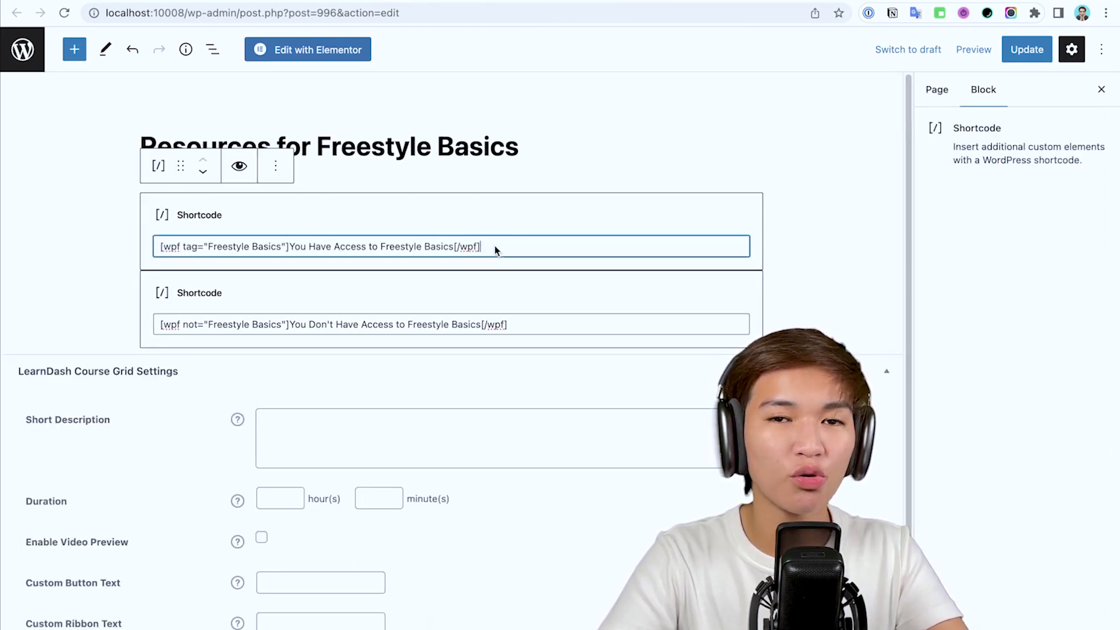
click(830, 274)
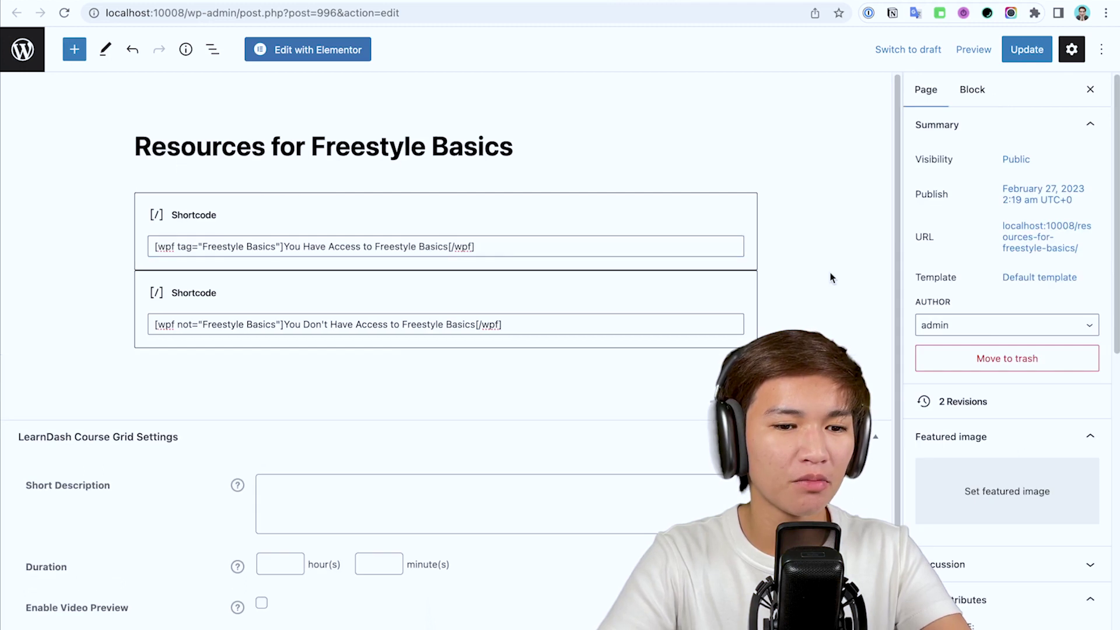
key(super+equal)
key(super+equal)
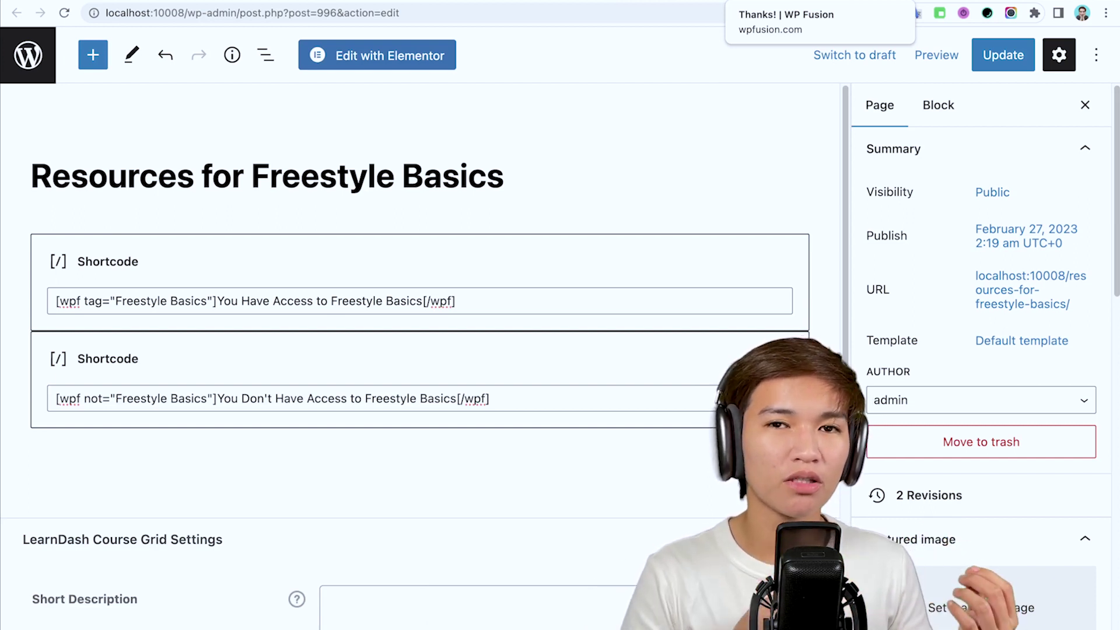
click(776, 1)
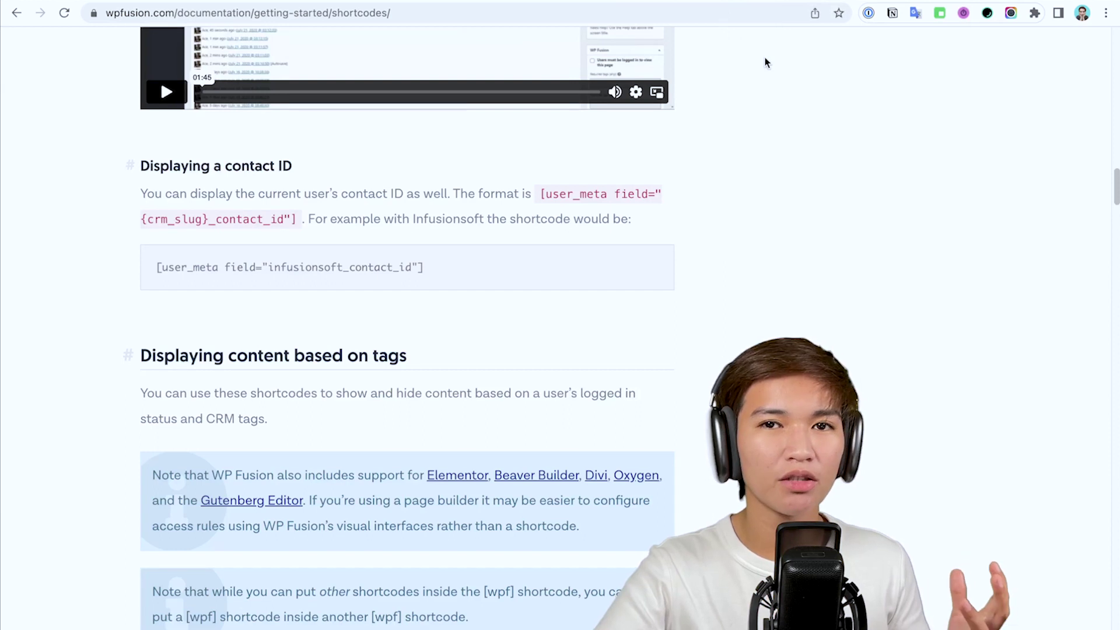
scroll(707, 142, up, 4)
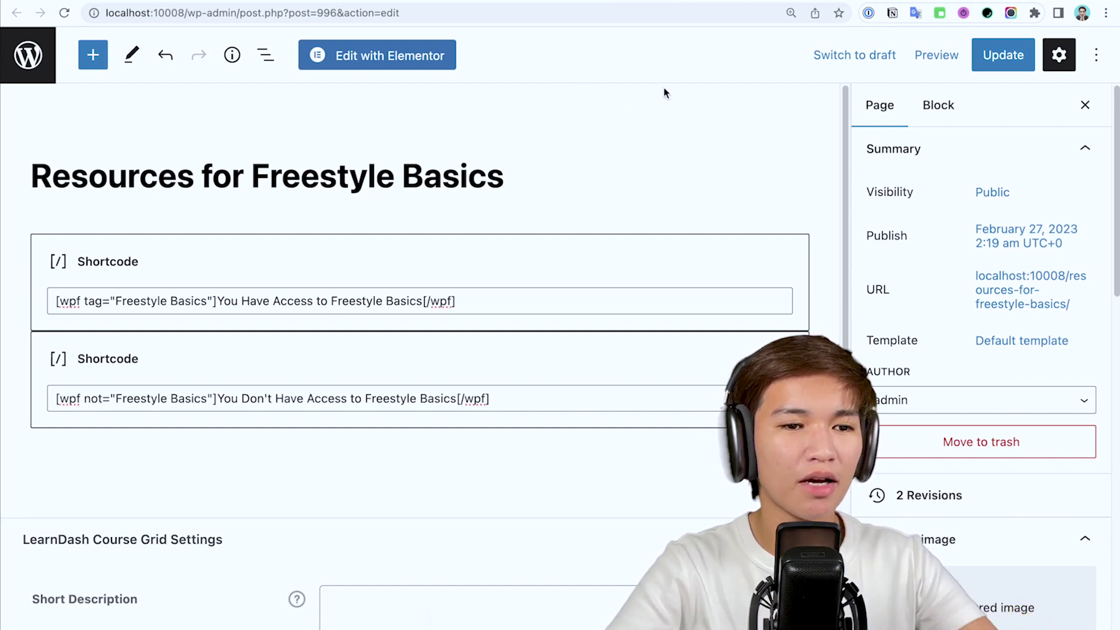
Reload the Resources for Freestyle Basics page in the incognito window and check which access message the member gets.
key(ctrl+Right)
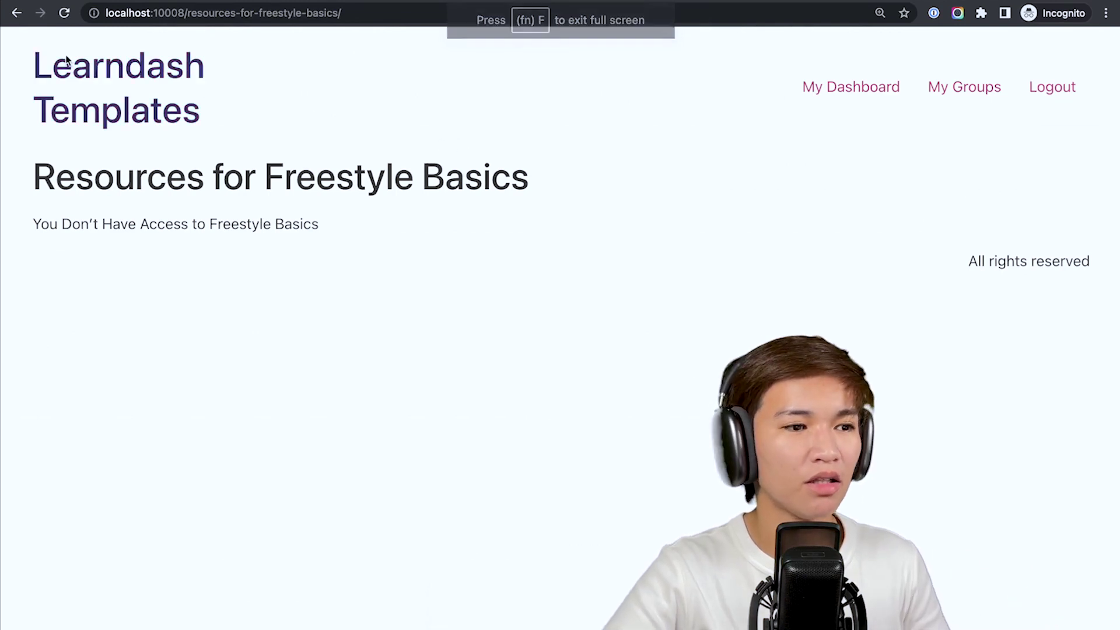
click(64, 13)
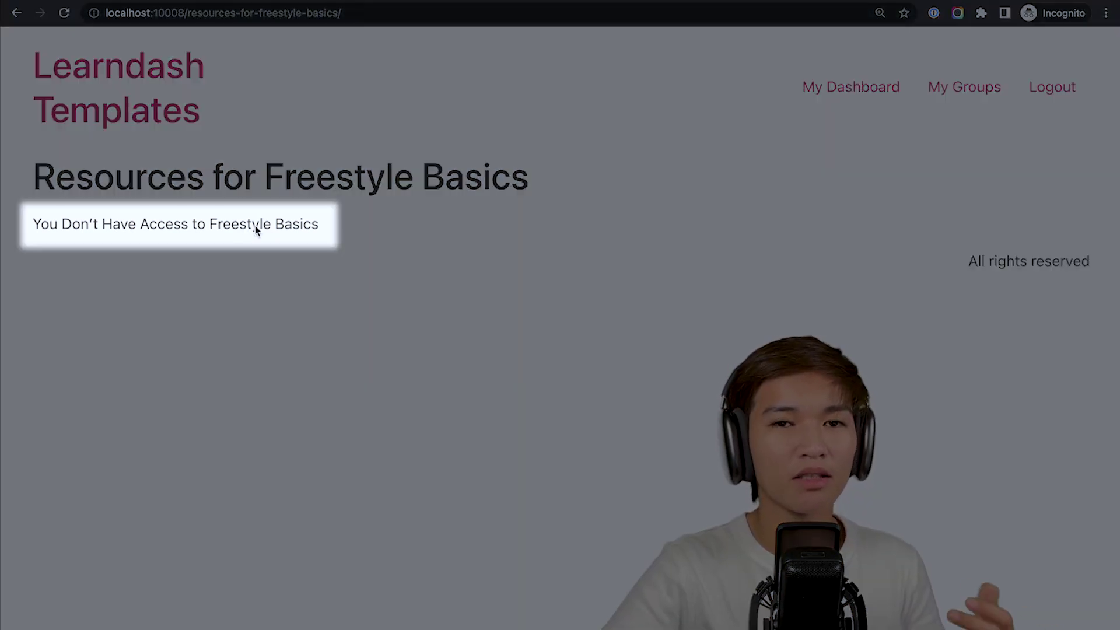
drag(219, 228, 249, 229)
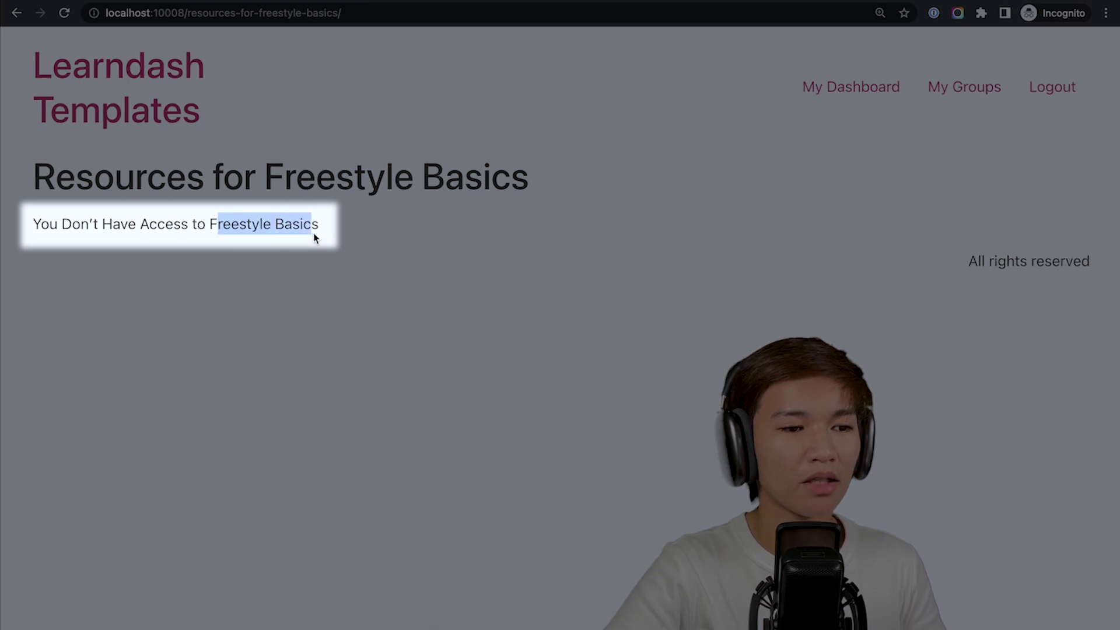
Return to the resources page editor and examine the page's WP Fusion access settings.
key(super+grave)
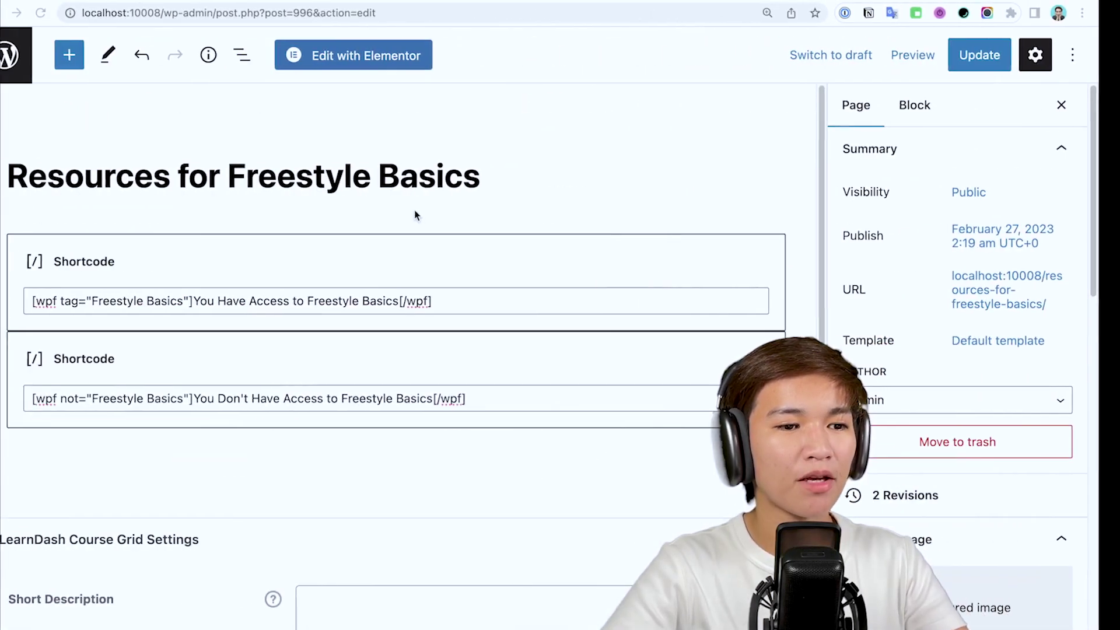
scroll(696, 187, down, 2)
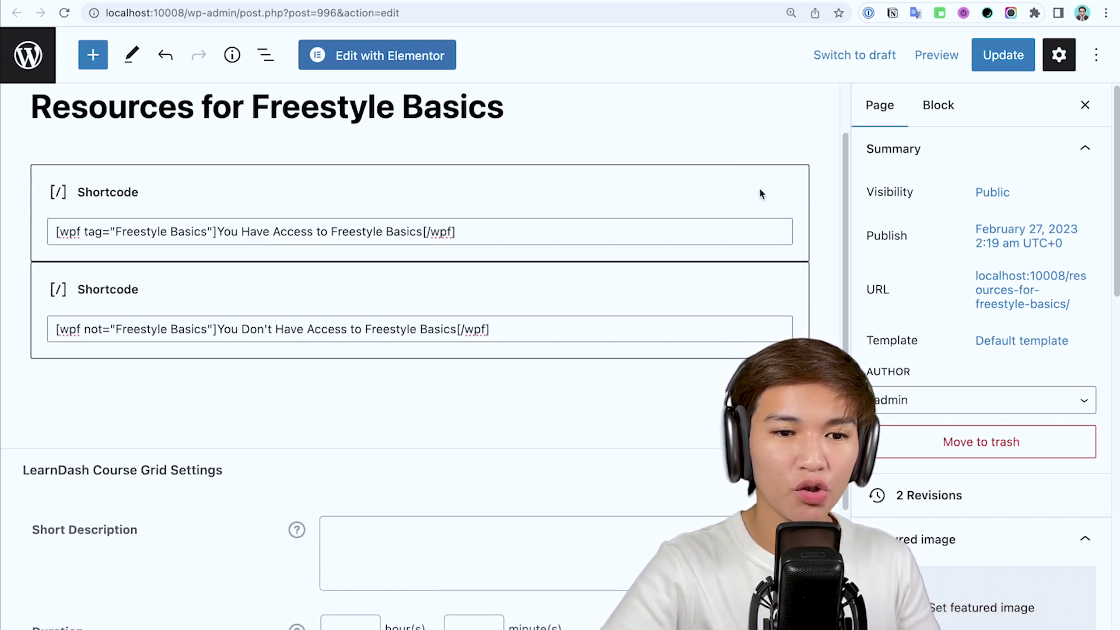
scroll(964, 210, down, 6)
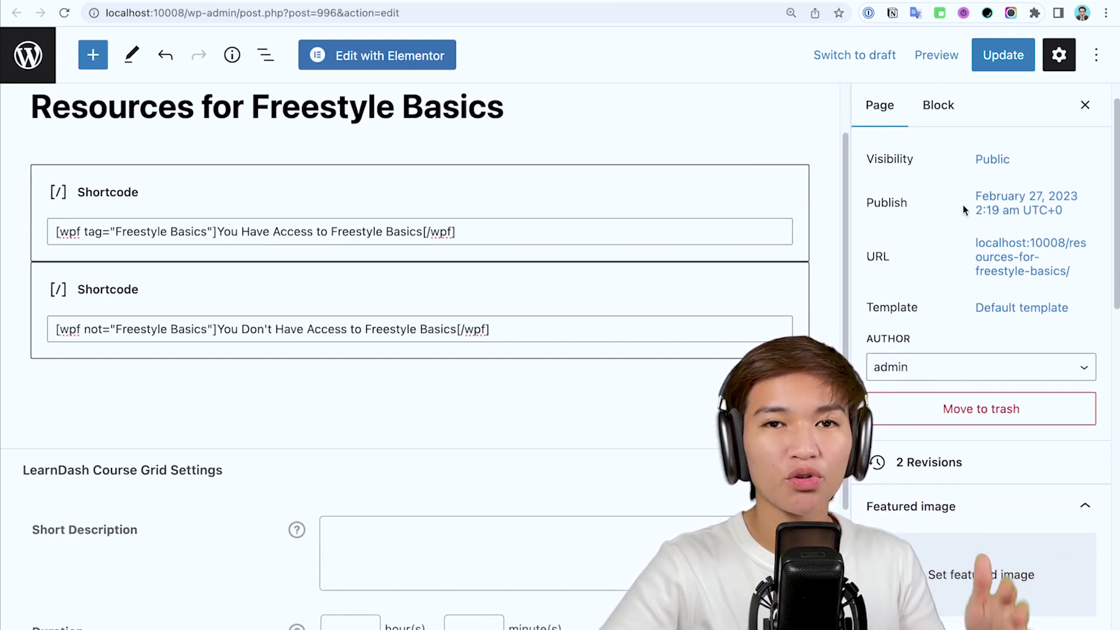
scroll(971, 236, down, 4)
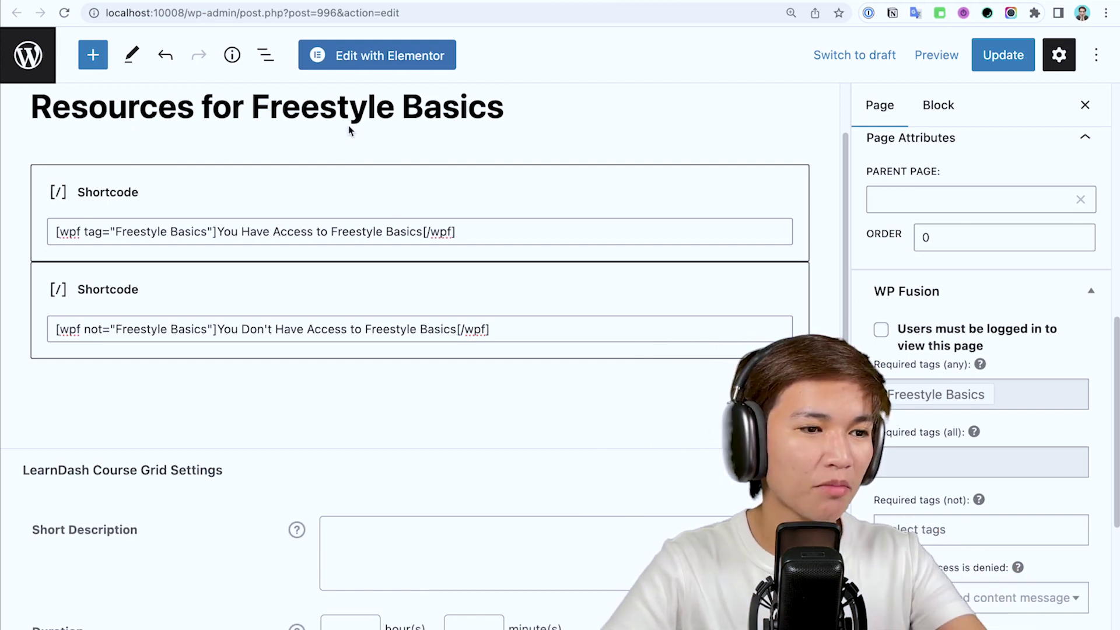
Add the Freestyle Basics tag to the member's Jetpack CRM contact, save it, and reload the resources page as that member.
mouse_move(102, 18)
click(46, 11)
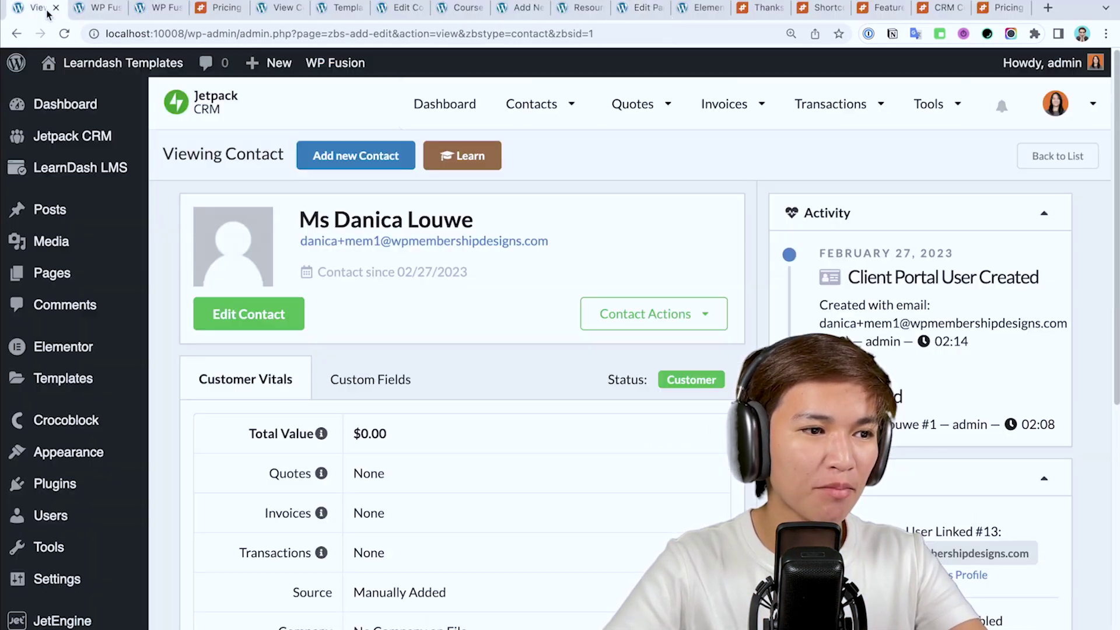
click(284, 302)
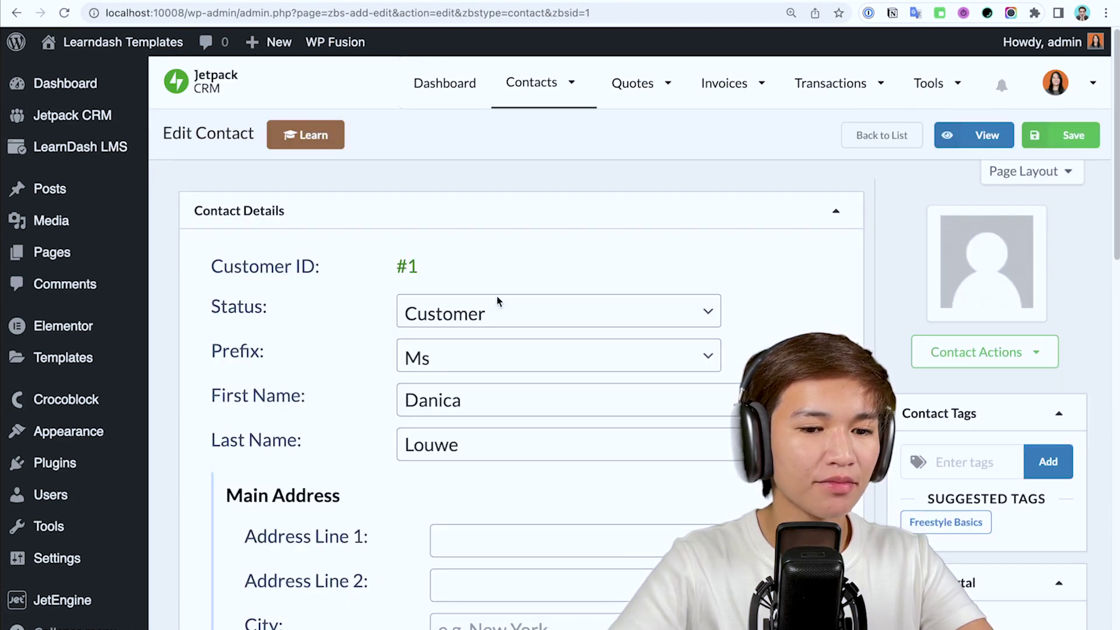
scroll(1001, 338, down, 1)
click(961, 501)
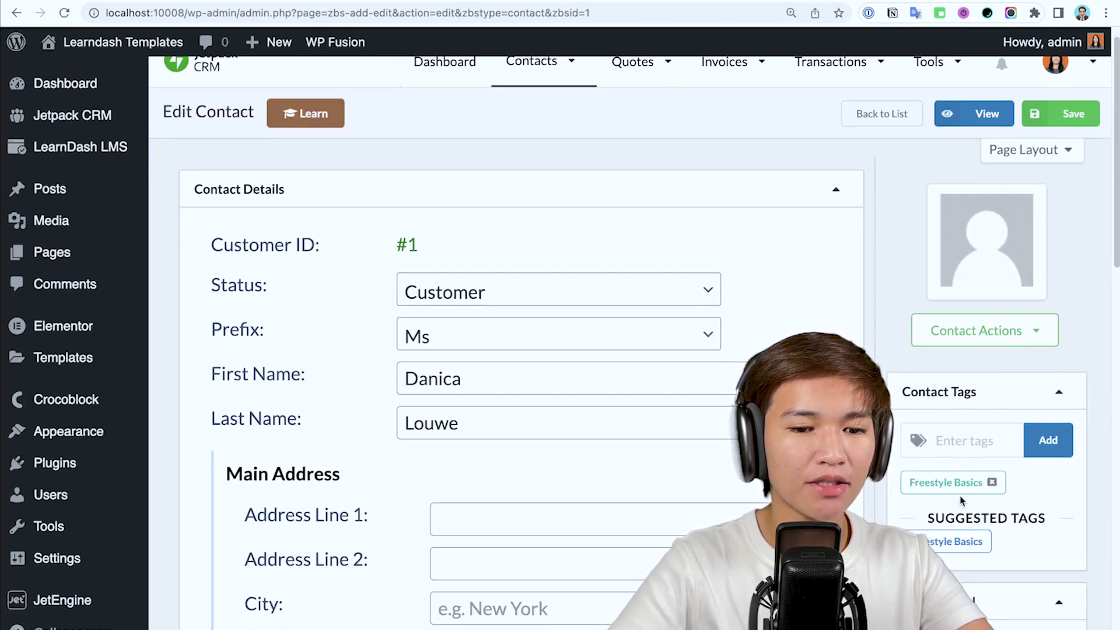
click(1081, 117)
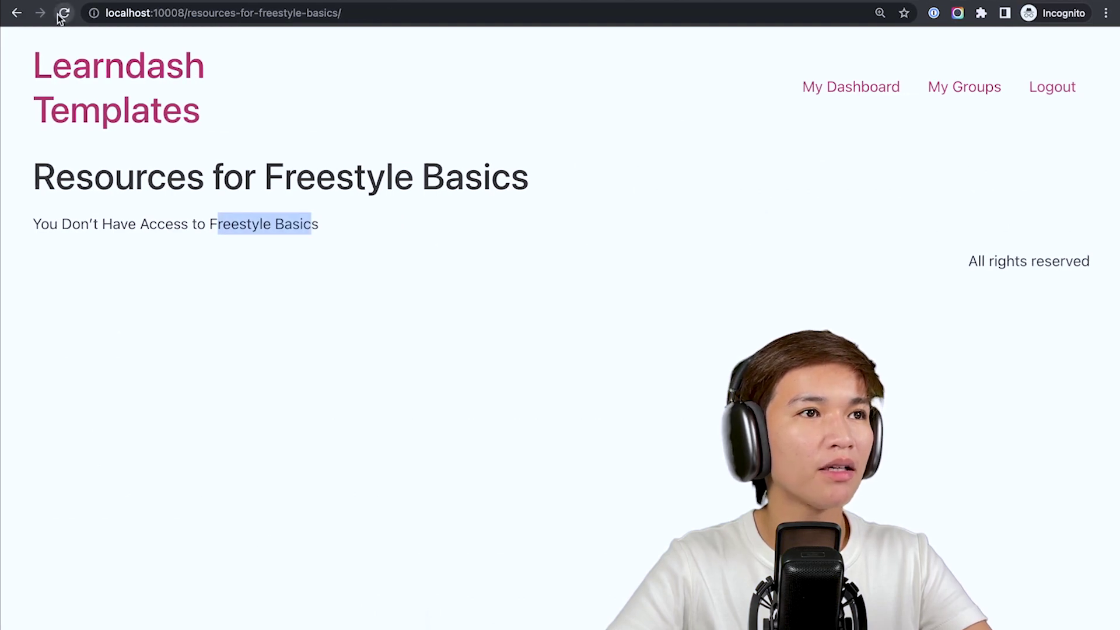
click(63, 13)
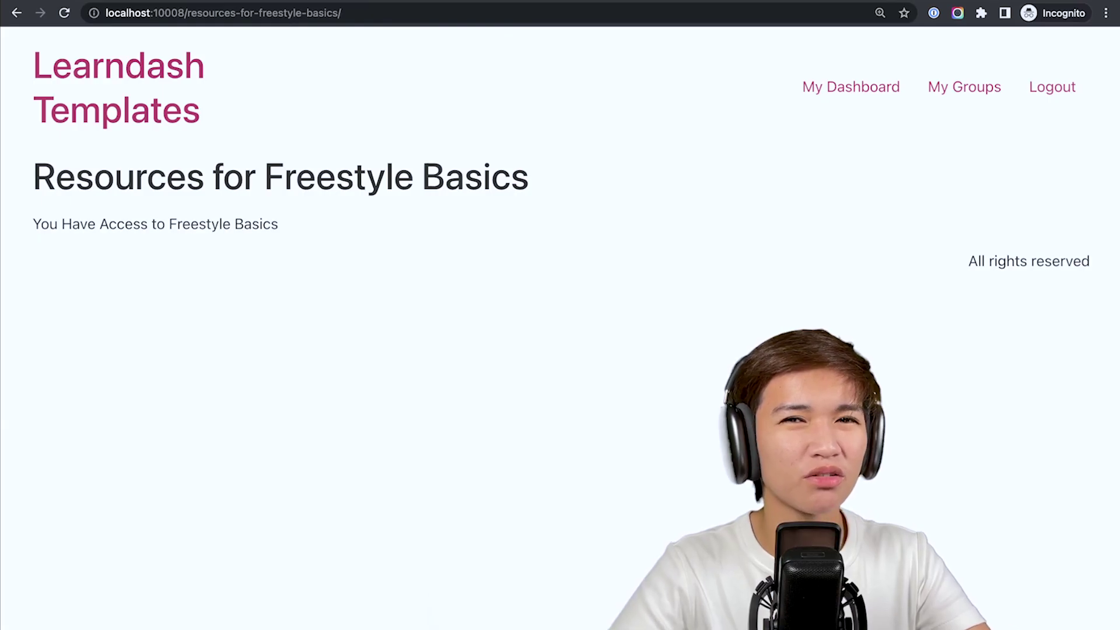
Require users to be logged in to view the resources page, clear the Freestyle Basics required tag, and update the page.
key(ctrl+Left)
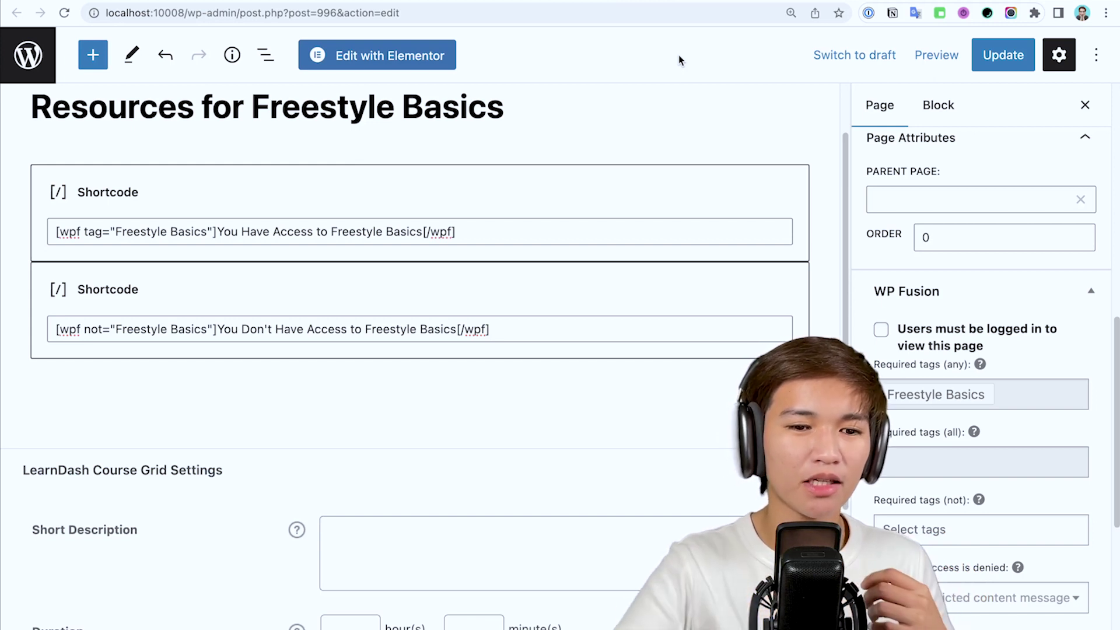
scroll(890, 314, down, 1)
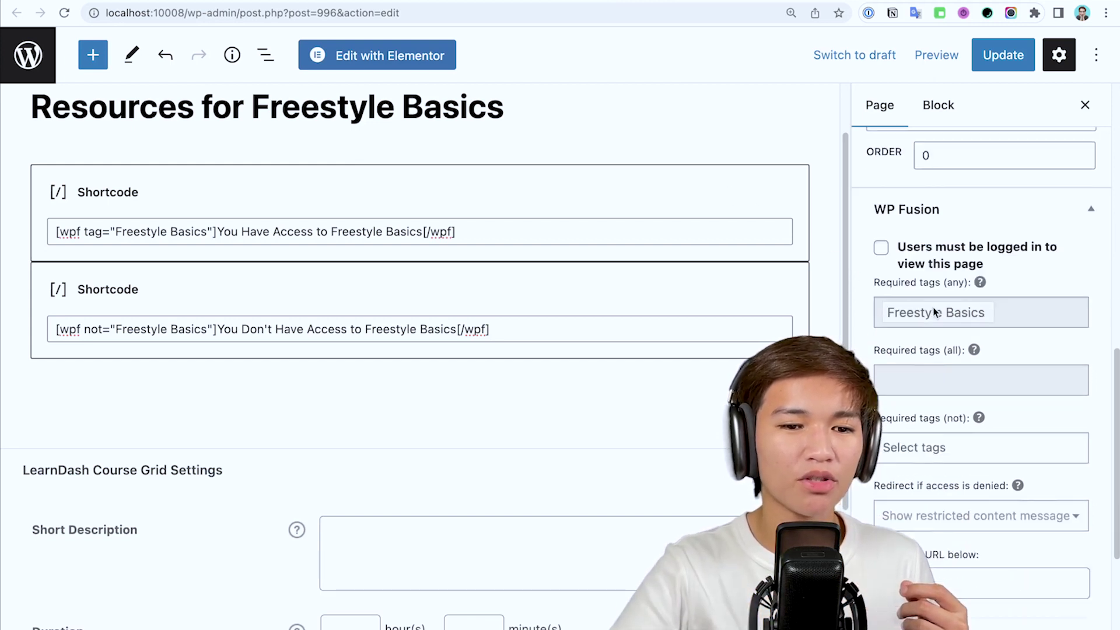
click(787, 85)
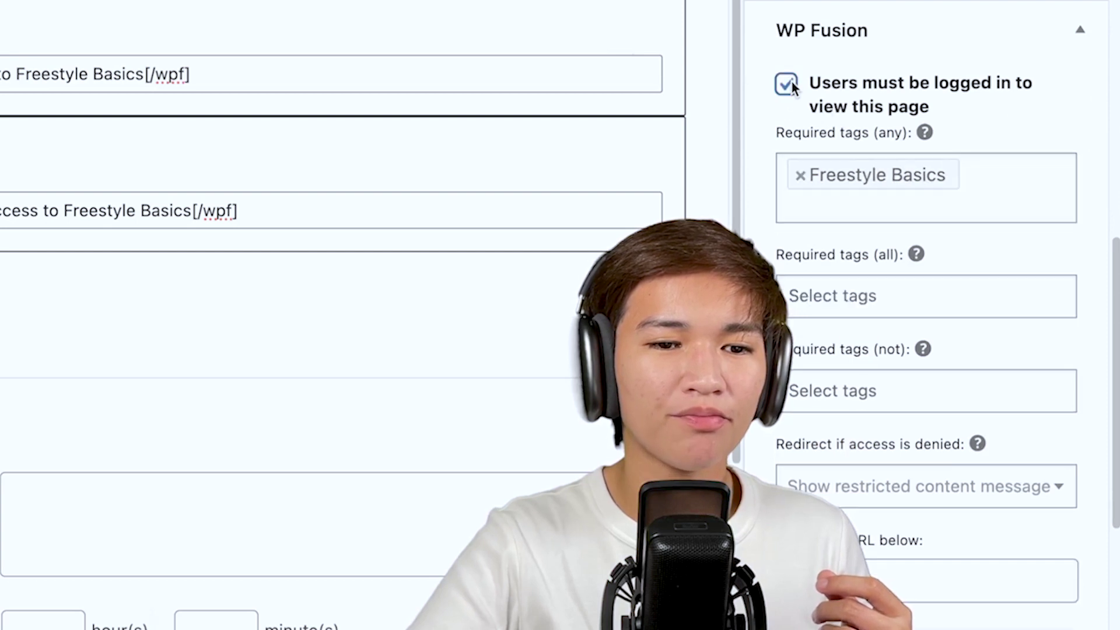
click(801, 176)
click(869, 115)
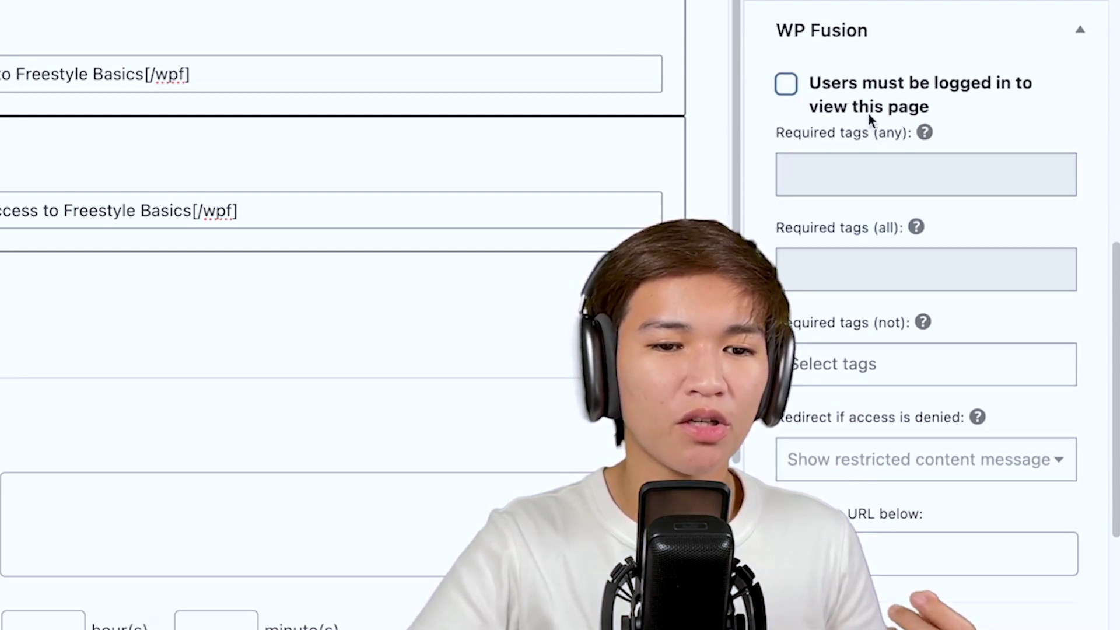
click(793, 89)
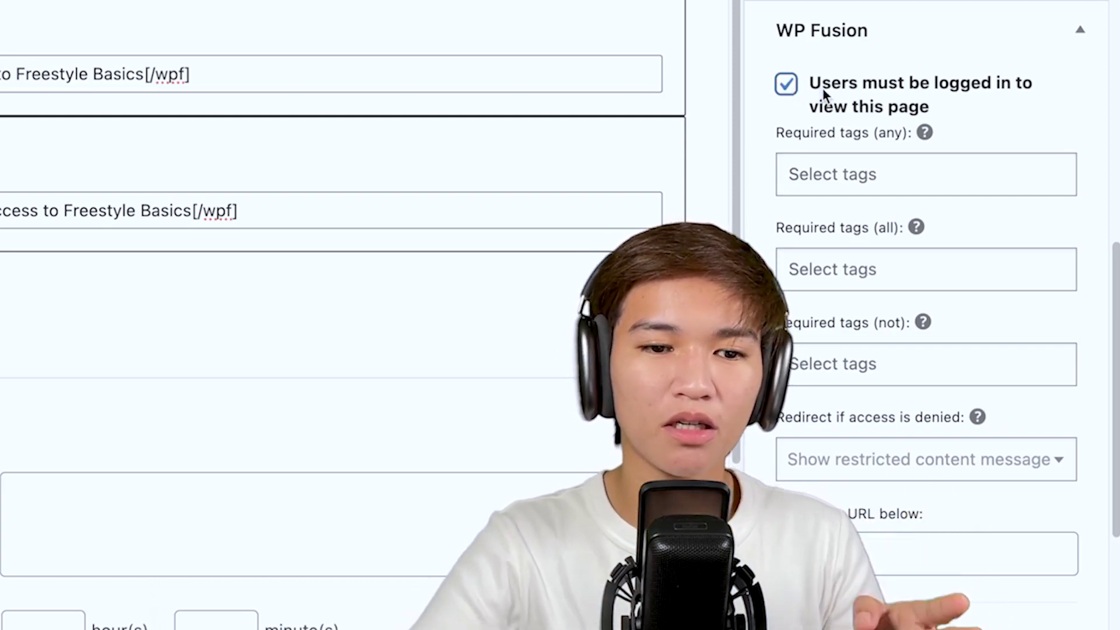
key(ctrl+s)
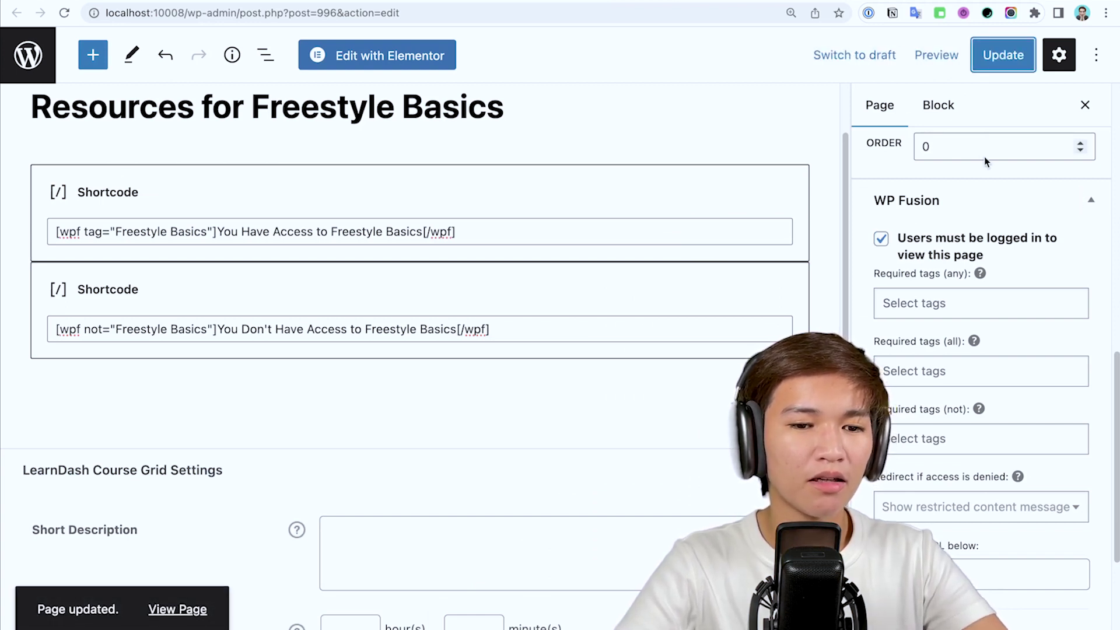
Log out of the site in the incognito window and log back in with the member's saved username and password.
key(ctrl+Right)
click(580, 17)
click(1073, 91)
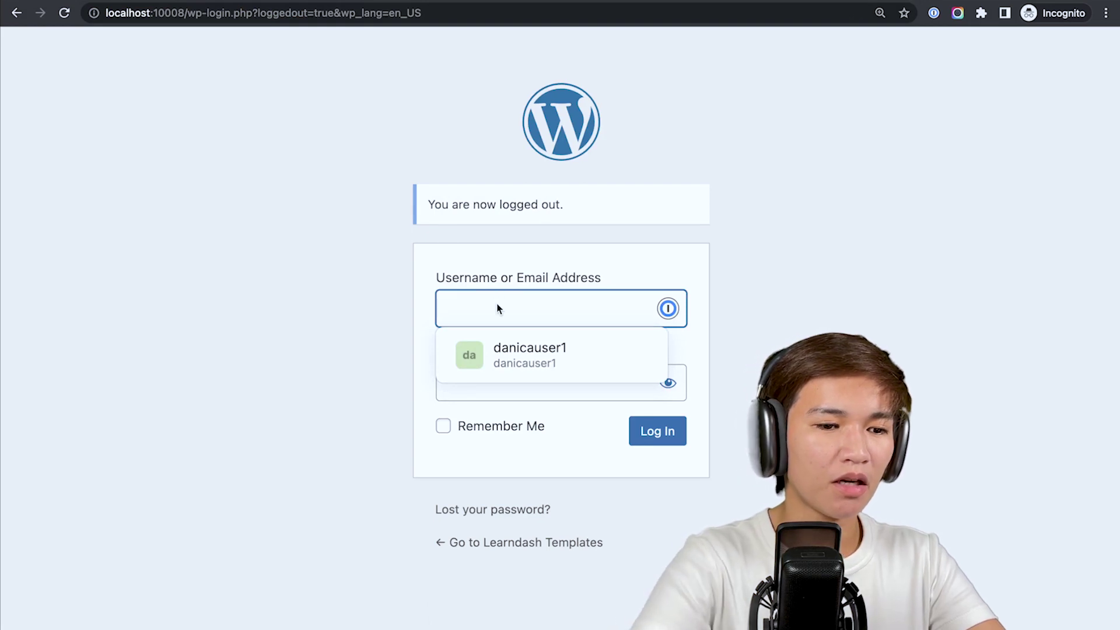
click(670, 397)
key(super+backslash)
click(662, 430)
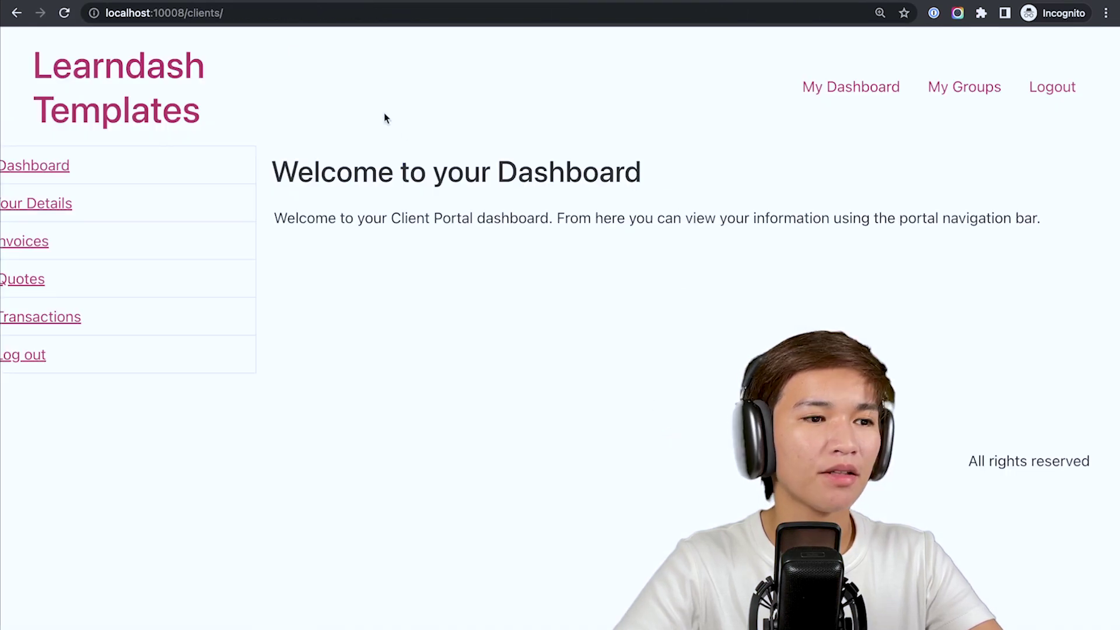
Open localhost:10008/resources-for-freestyle-basics/ as the logged-in member to check access.
click(220, 13)
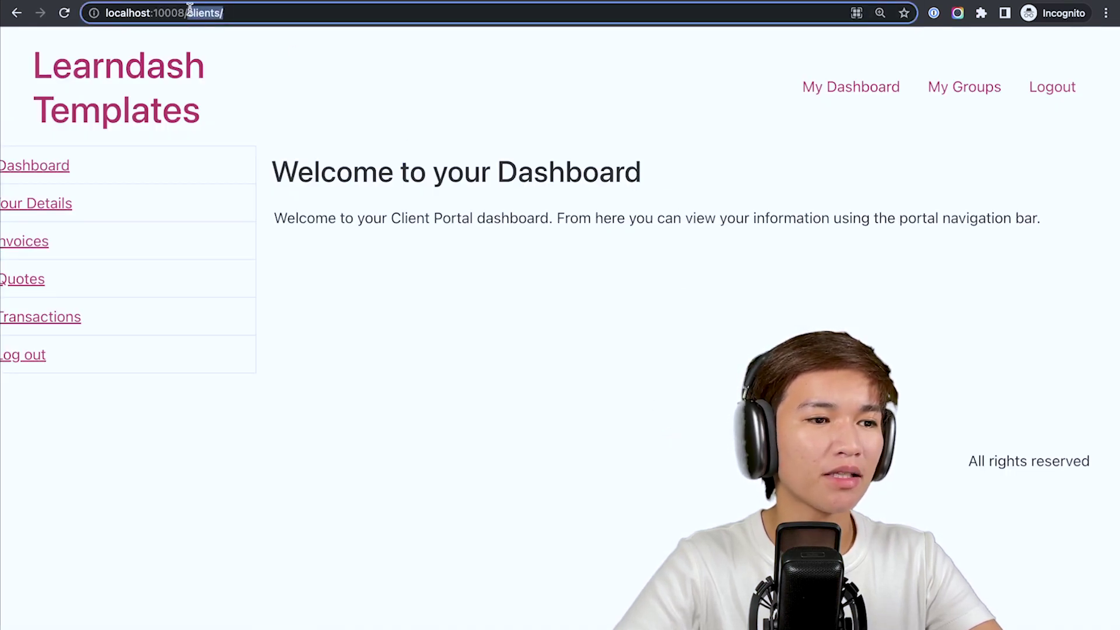
text(re)
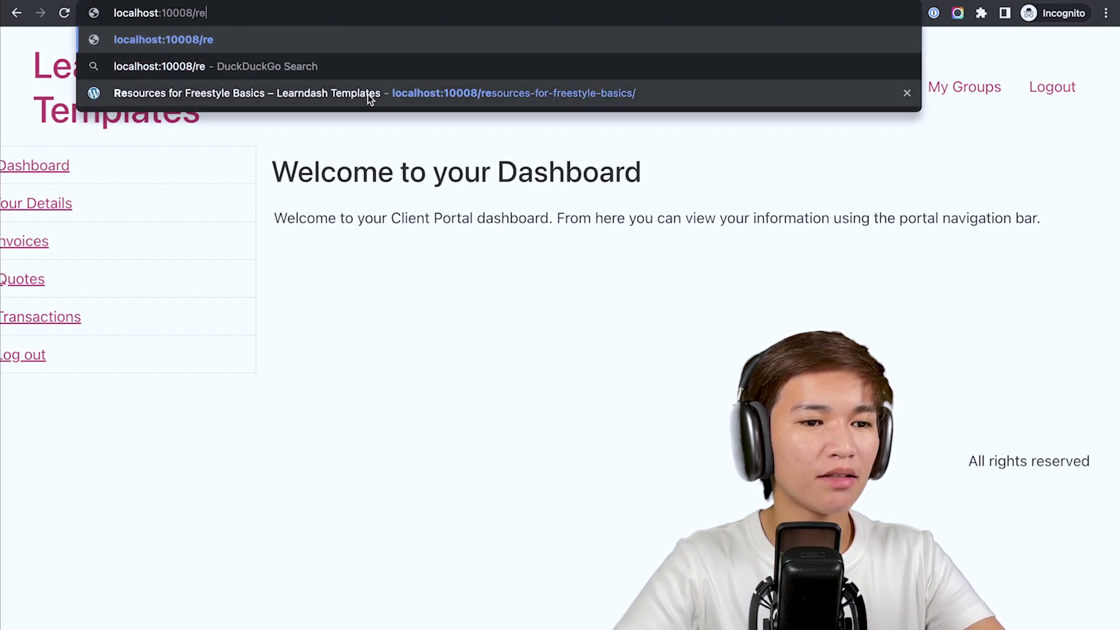
click(368, 94)
Copy the resources page's URL, log out, and open that URL to check the restriction before returning to the page editor.
click(413, 13)
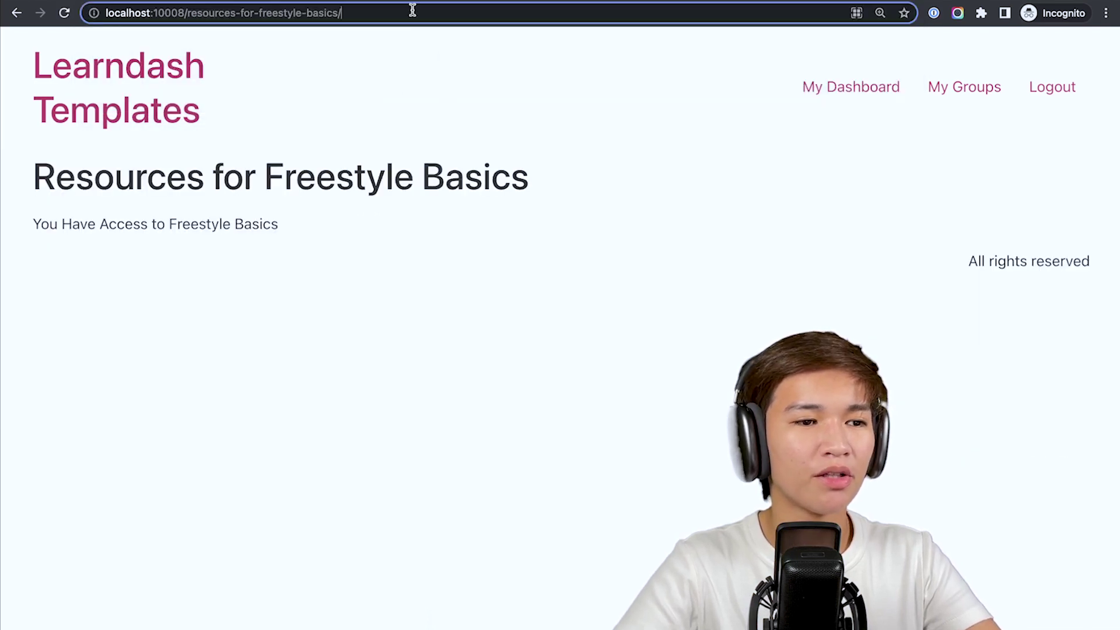
key(super+a)
key(super+c)
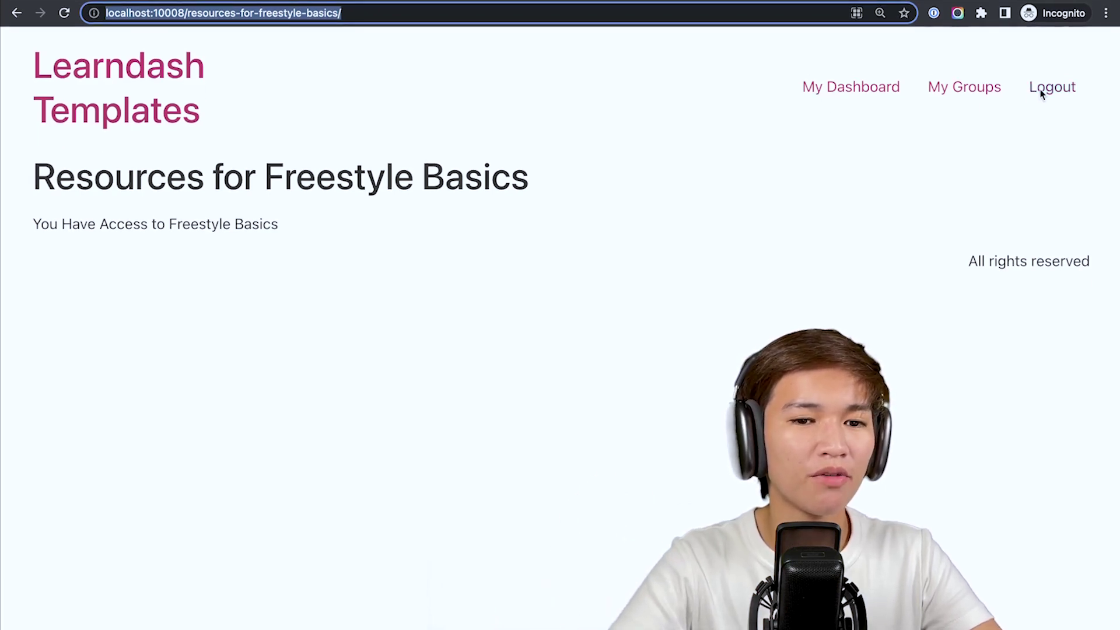
click(1041, 90)
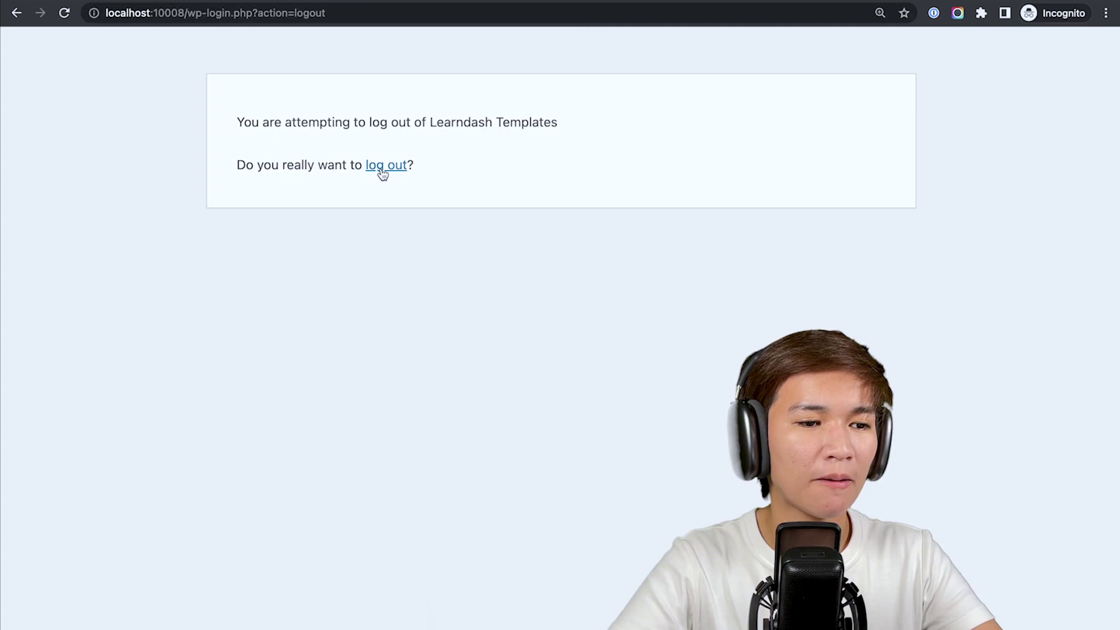
click(548, 13)
key(super+v)
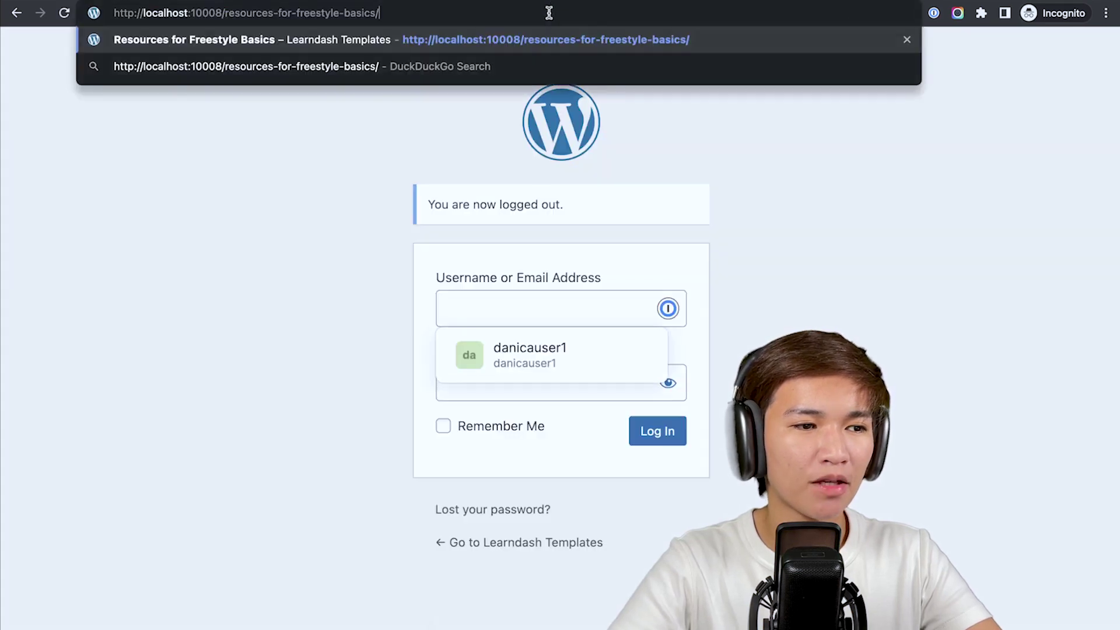
key(Return)
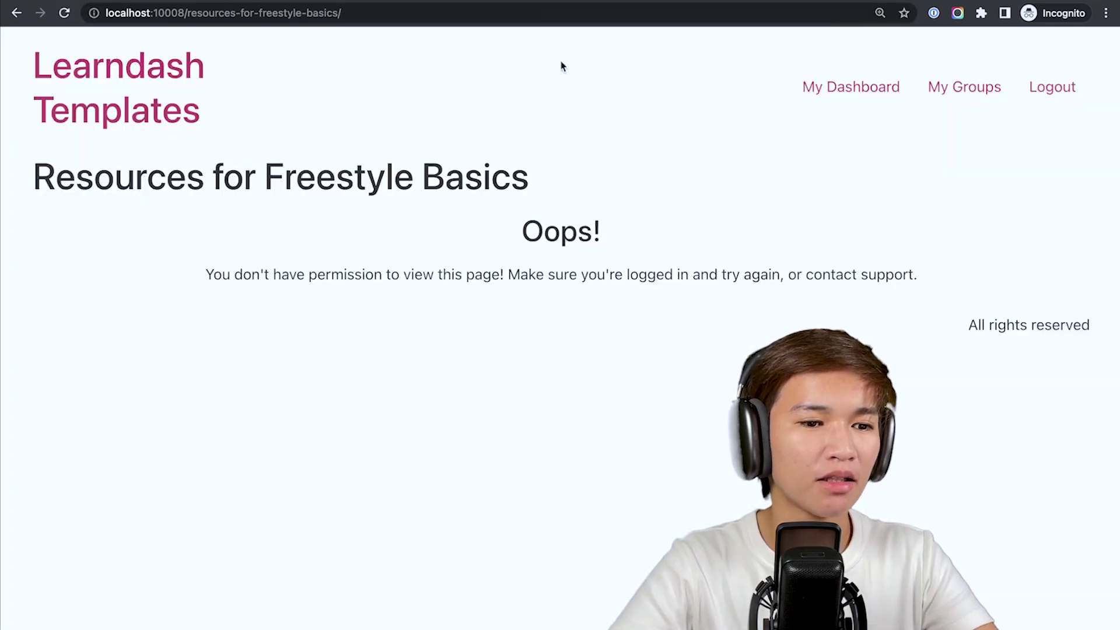
drag(536, 221, 845, 297)
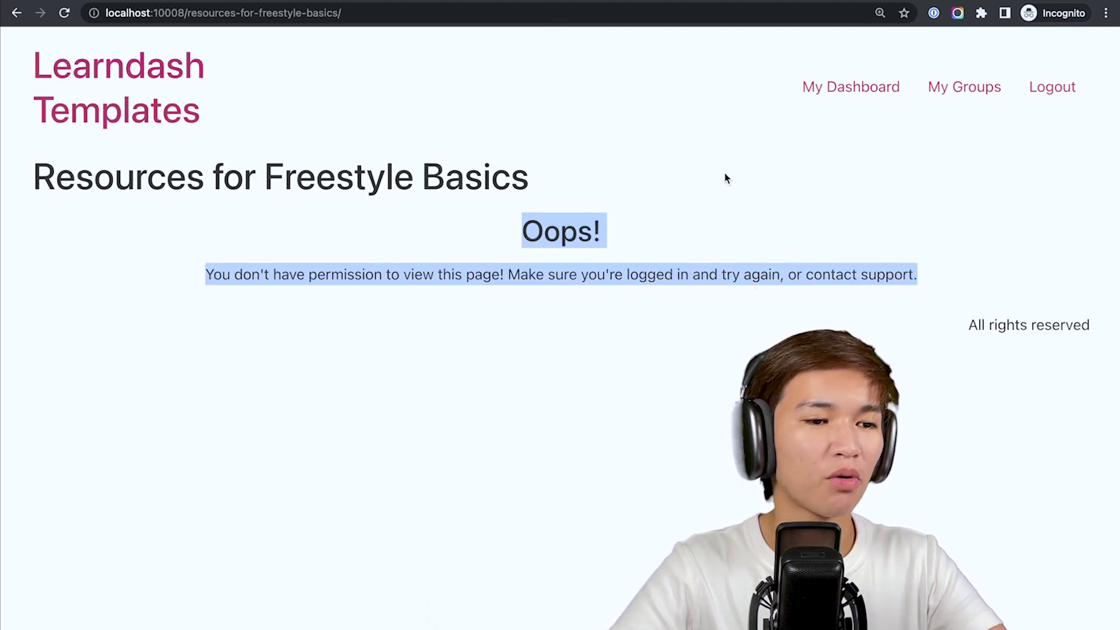
key(ctrl+Left)
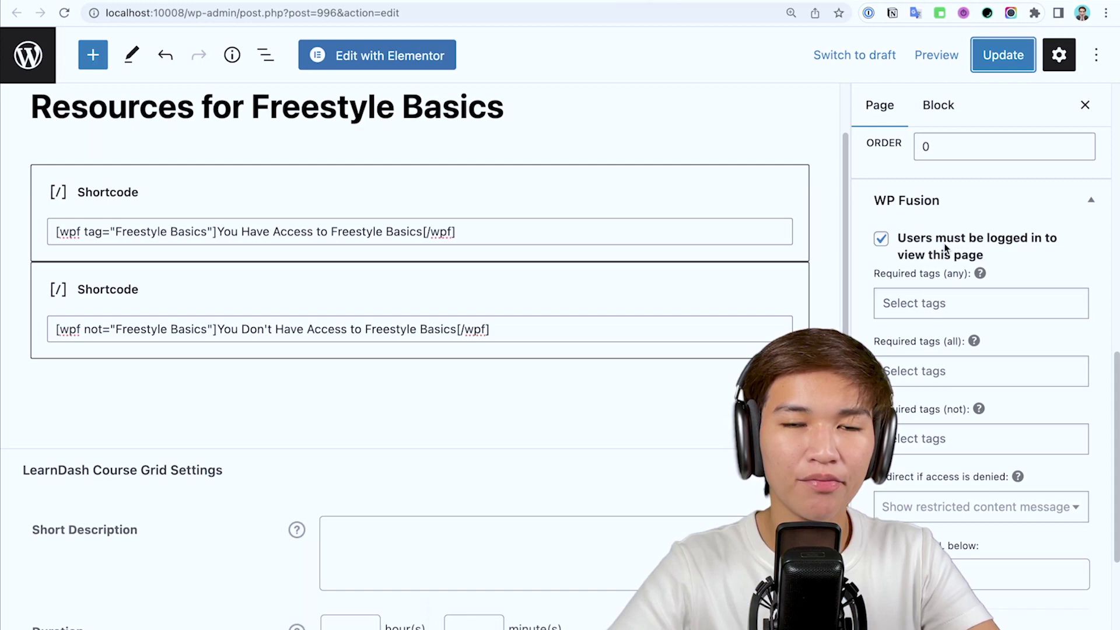
Examine the page's redirect options for denied access and the Filter Queries options in the WP Fusion content restriction settings.
scroll(960, 255, down, 3)
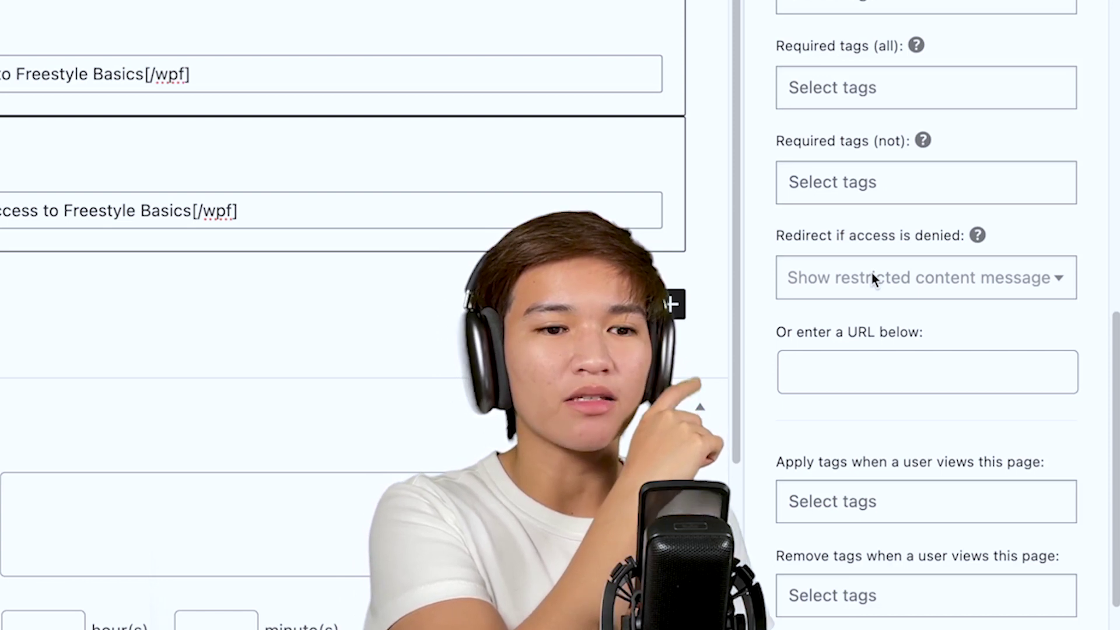
click(872, 277)
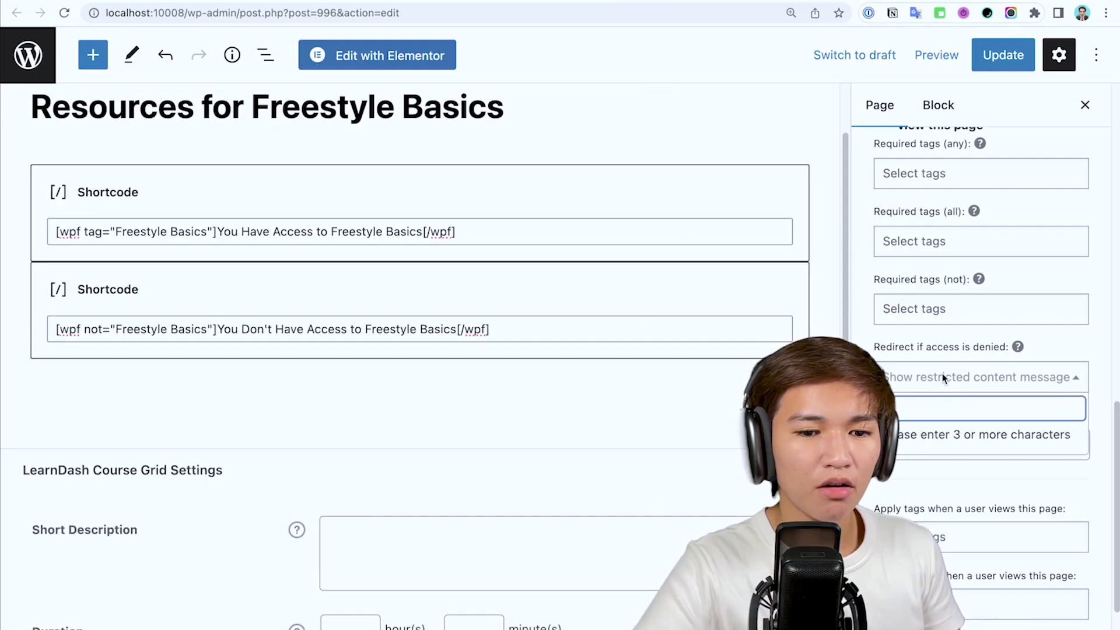
click(943, 379)
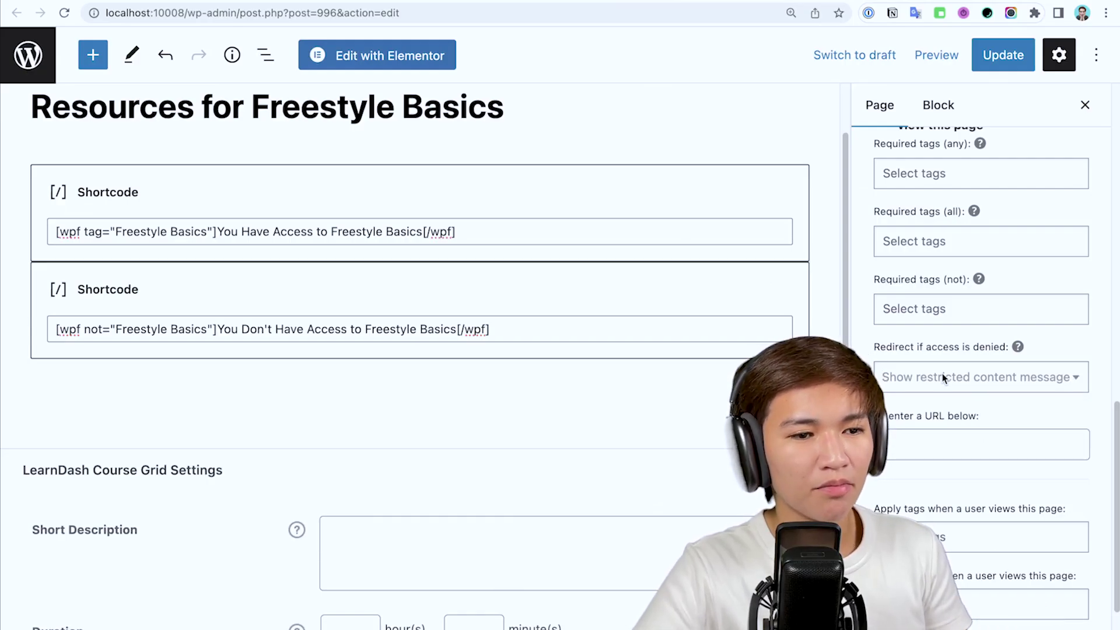
click(42, 6)
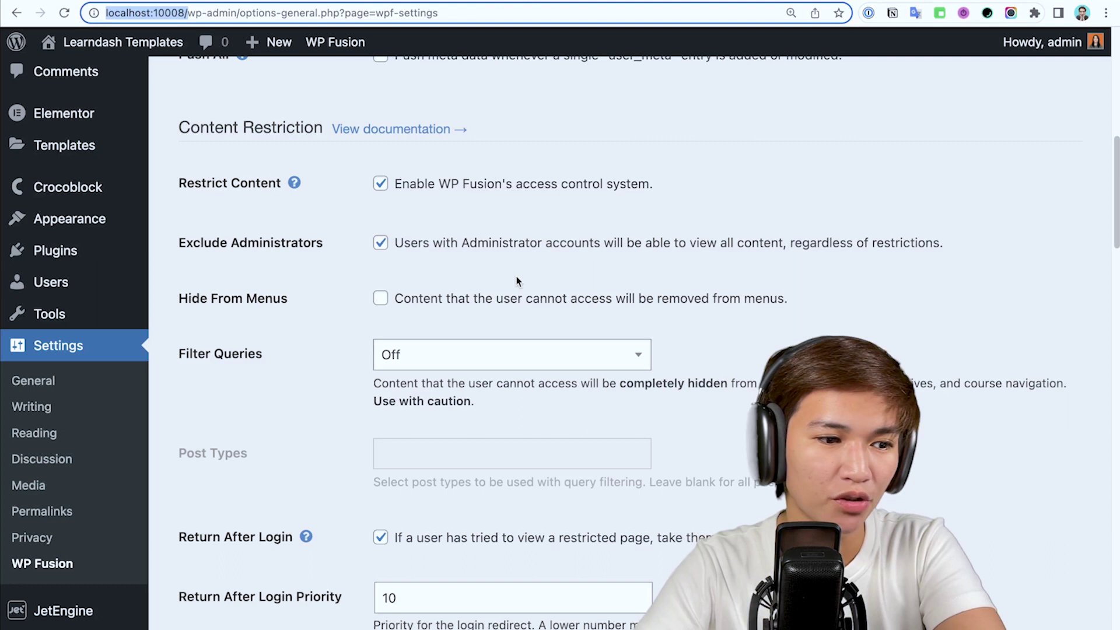
scroll(513, 350, down, 1)
click(523, 354)
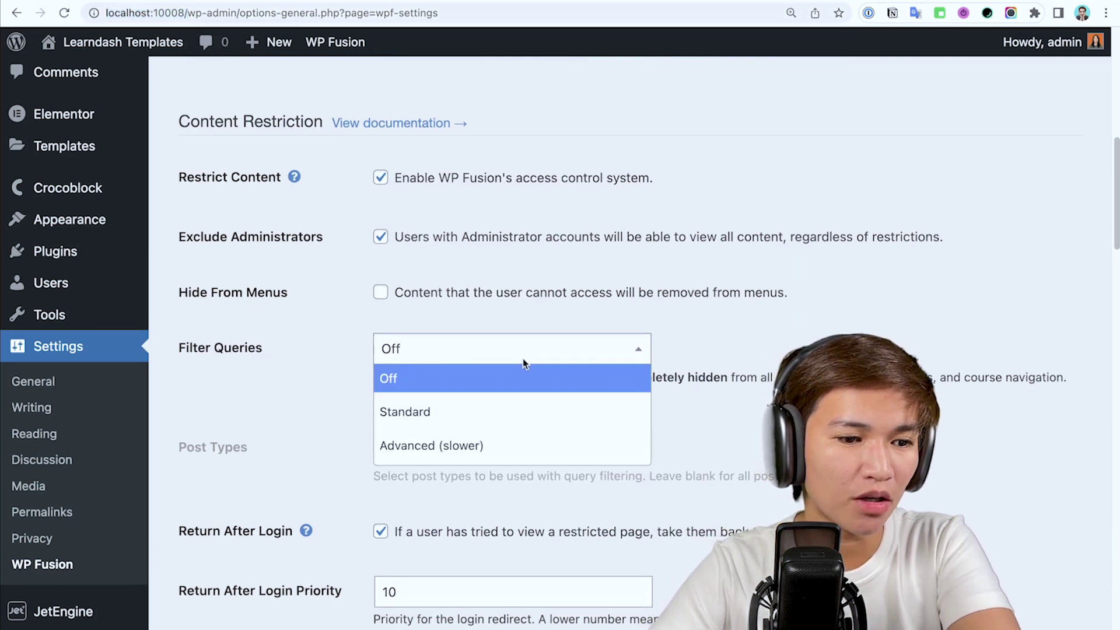
click(524, 361)
scroll(421, 311, down, 8)
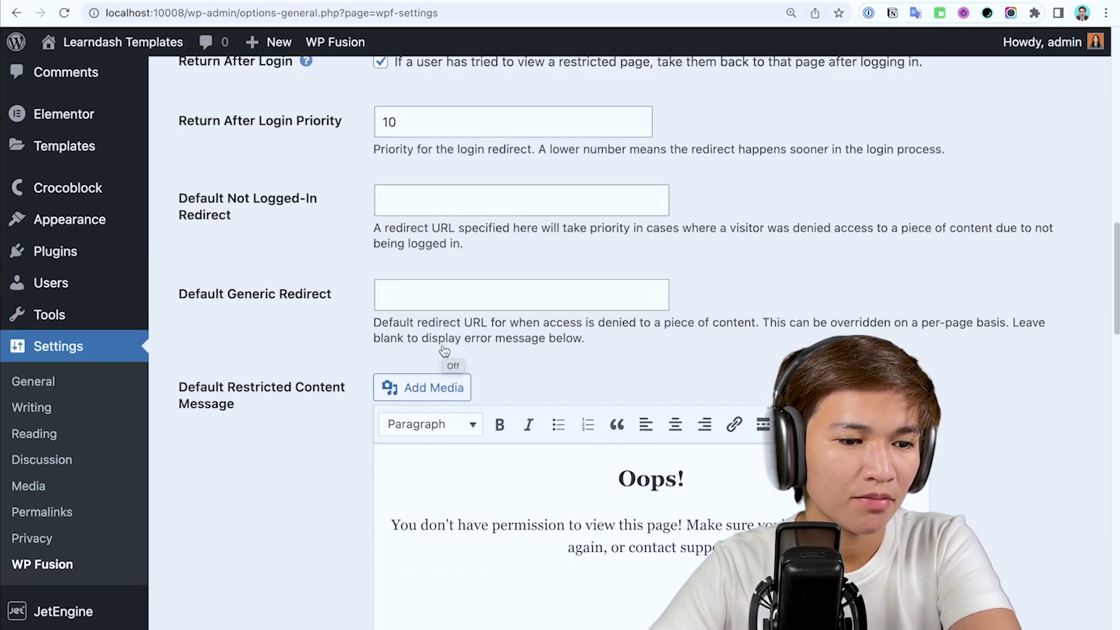
scroll(444, 350, up, 1)
click(422, 312)
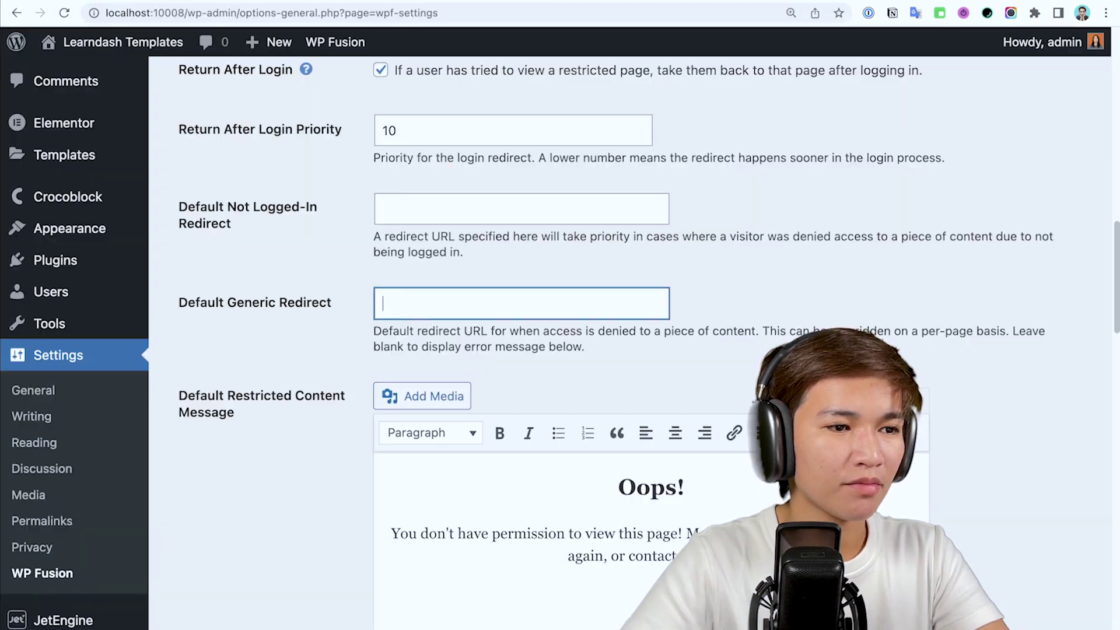
click(754, 286)
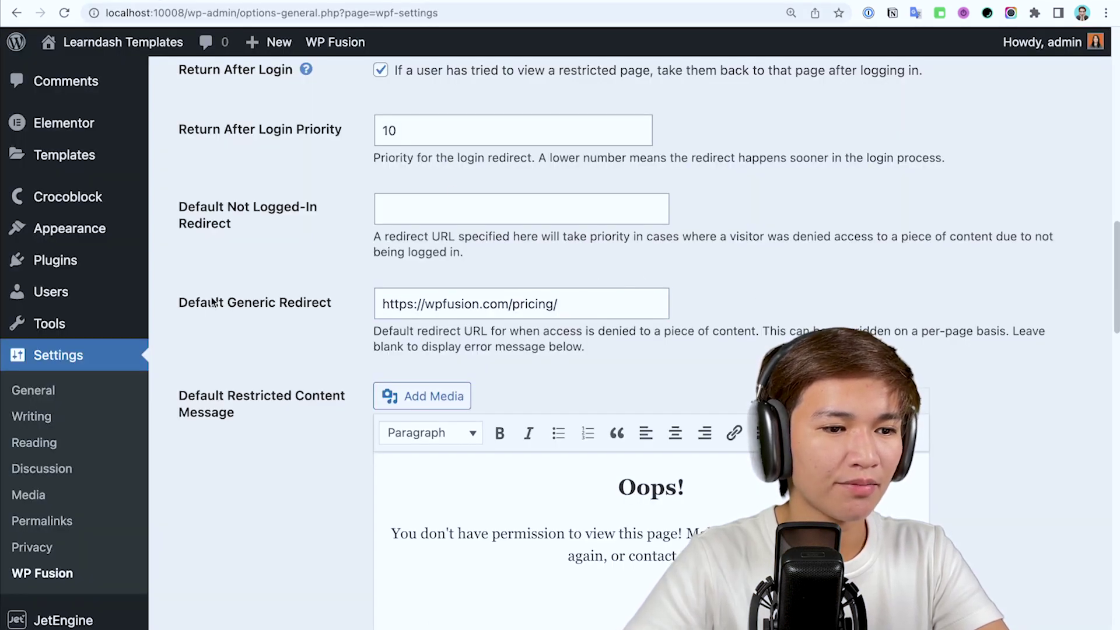
scroll(296, 349, down, 6)
scroll(250, 472, down, 20)
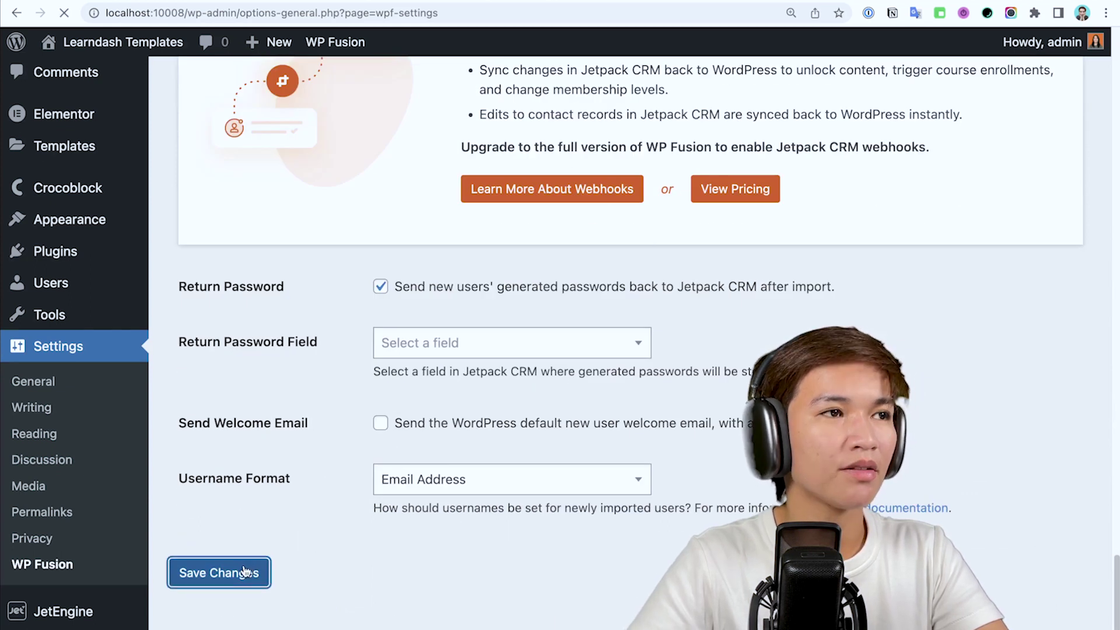
key(ctrl+Right)
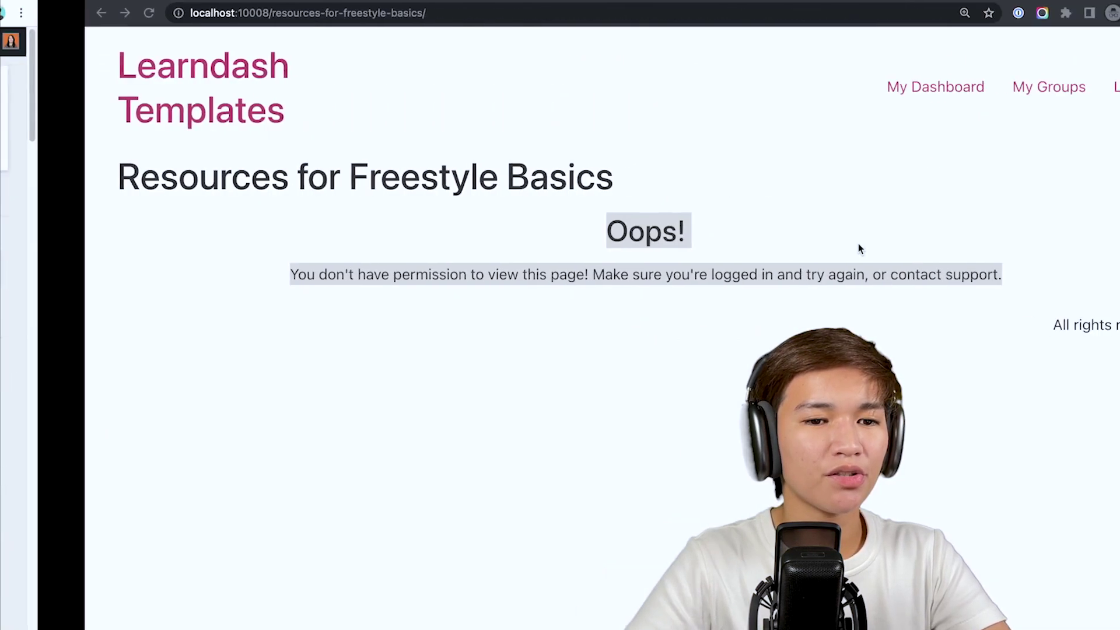
click(65, 13)
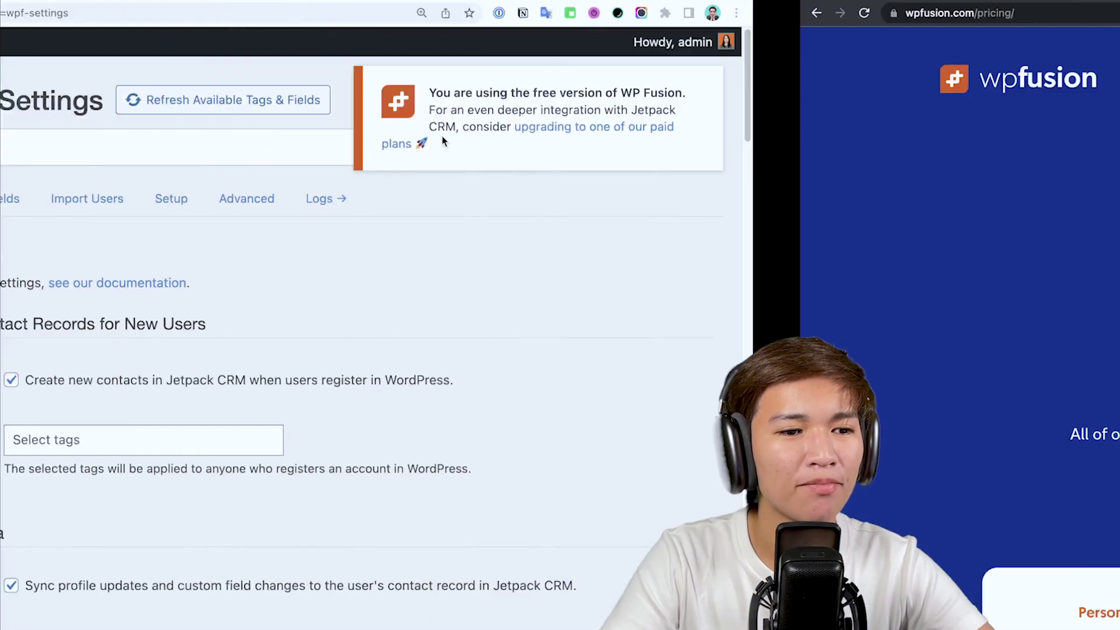
Clear the Default Generic Redirect URL in the WP Fusion content restriction settings and save the changes.
scroll(528, 295, down, 5)
scroll(531, 300, down, 10)
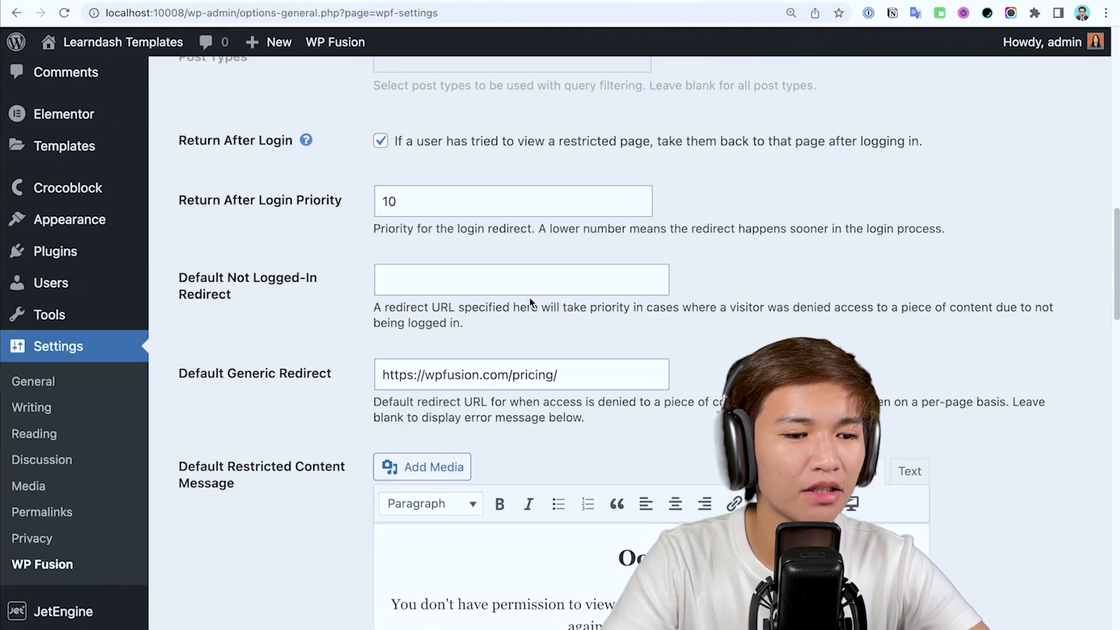
scroll(531, 299, down, 1)
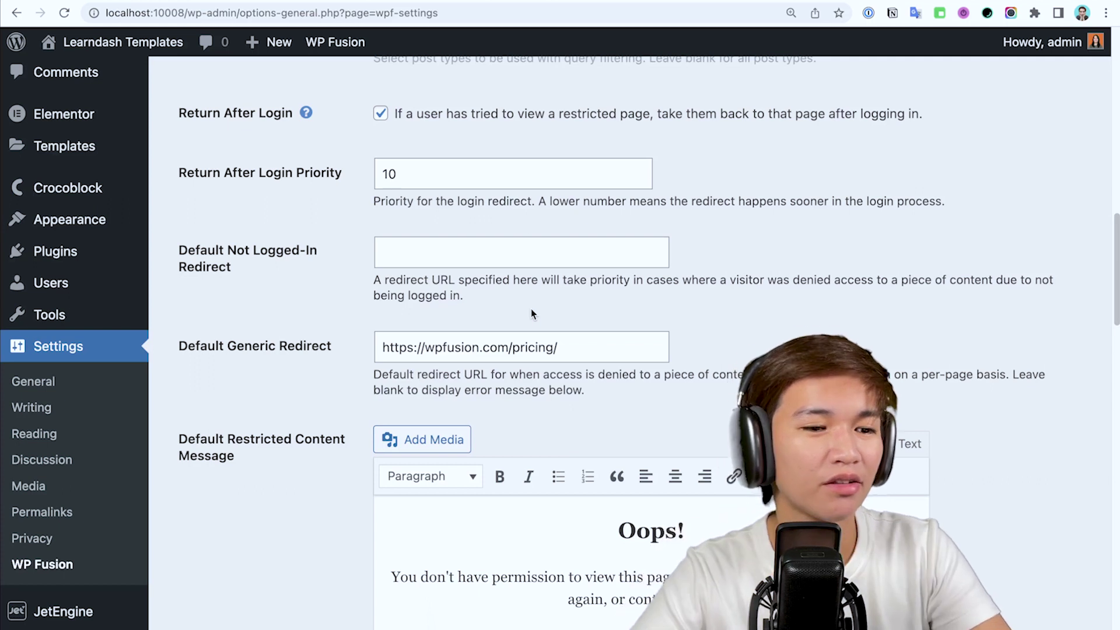
click(544, 353)
key(ctrl+a)
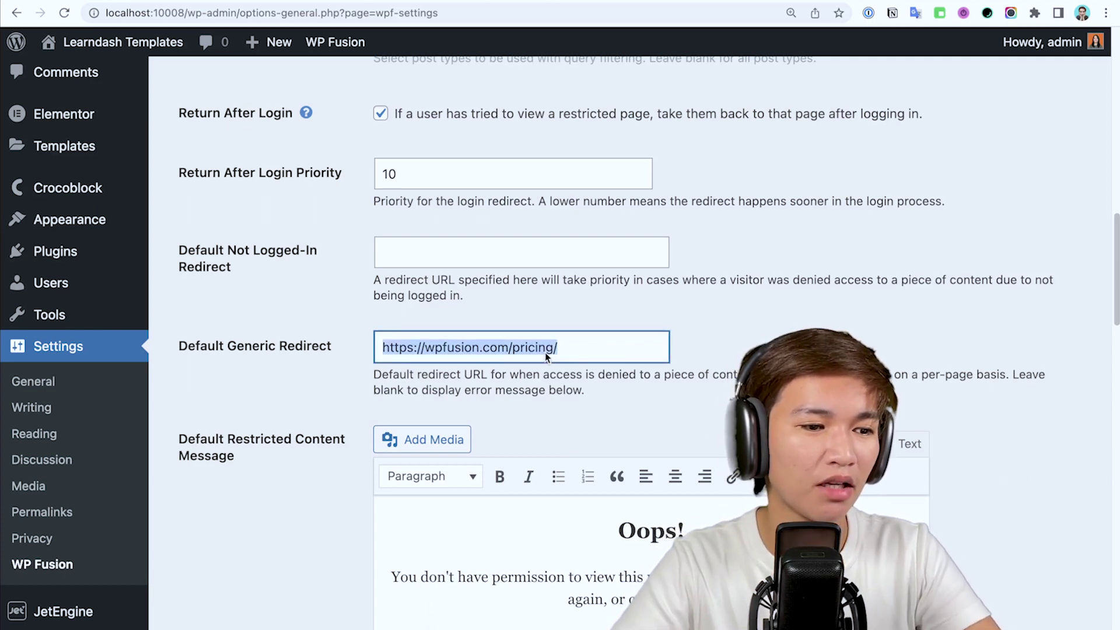
key(BackSpace)
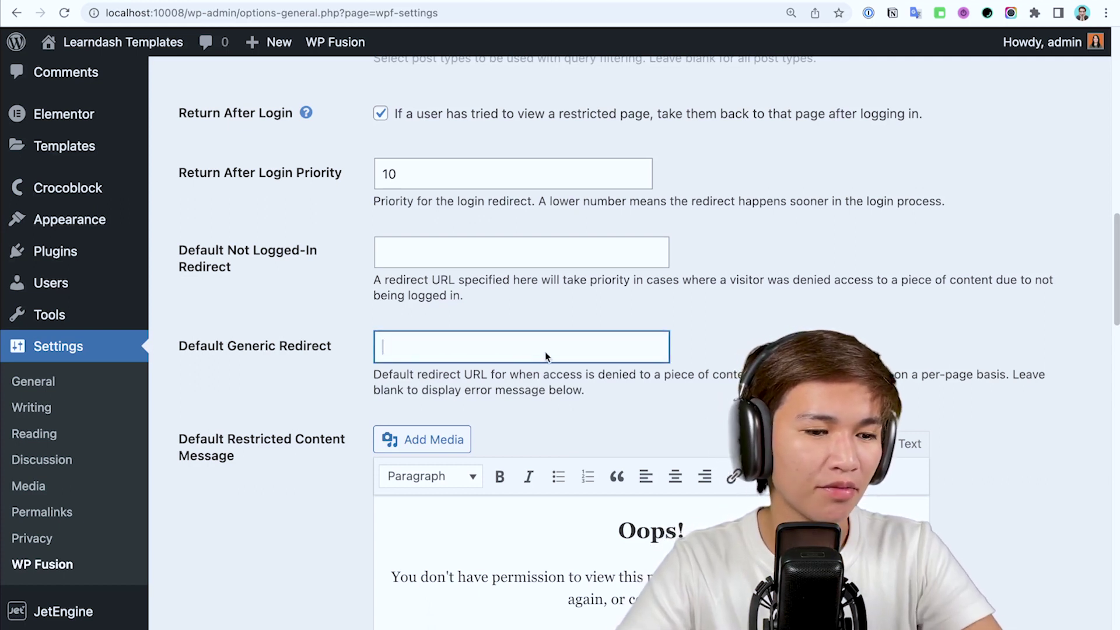
key(ctrl+z)
key(BackSpace)
scroll(242, 408, down, 15)
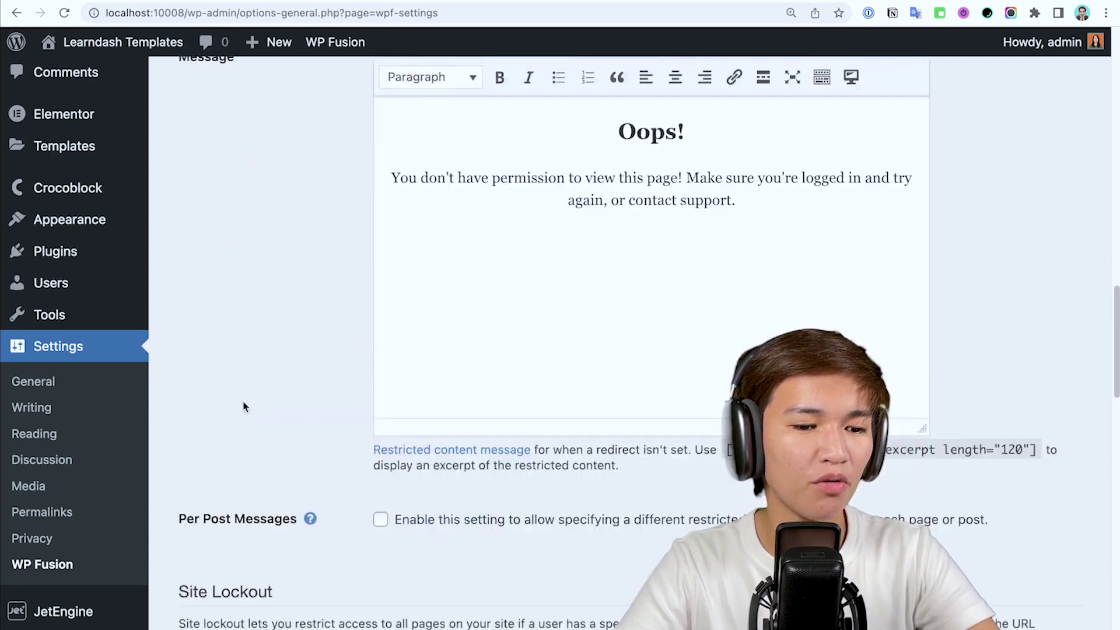
scroll(241, 488, down, 13)
click(219, 573)
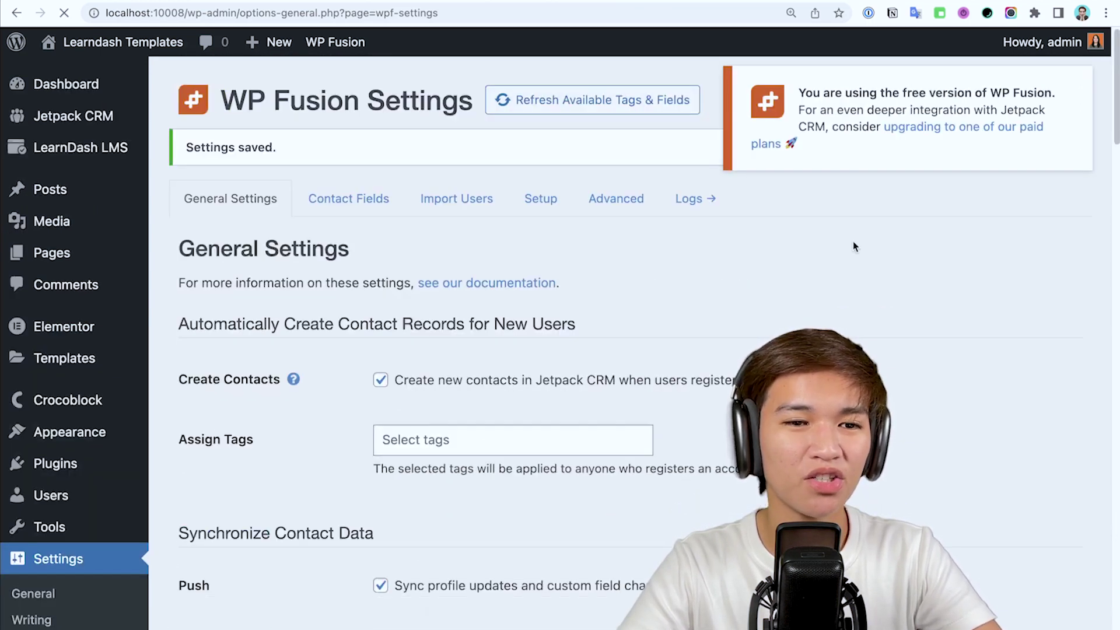
In the incognito window, leave the pricing page and open localhost:10008/resources-for-freestyle-basics/ to check the restriction.
key(ctrl+Right)
click(21, 12)
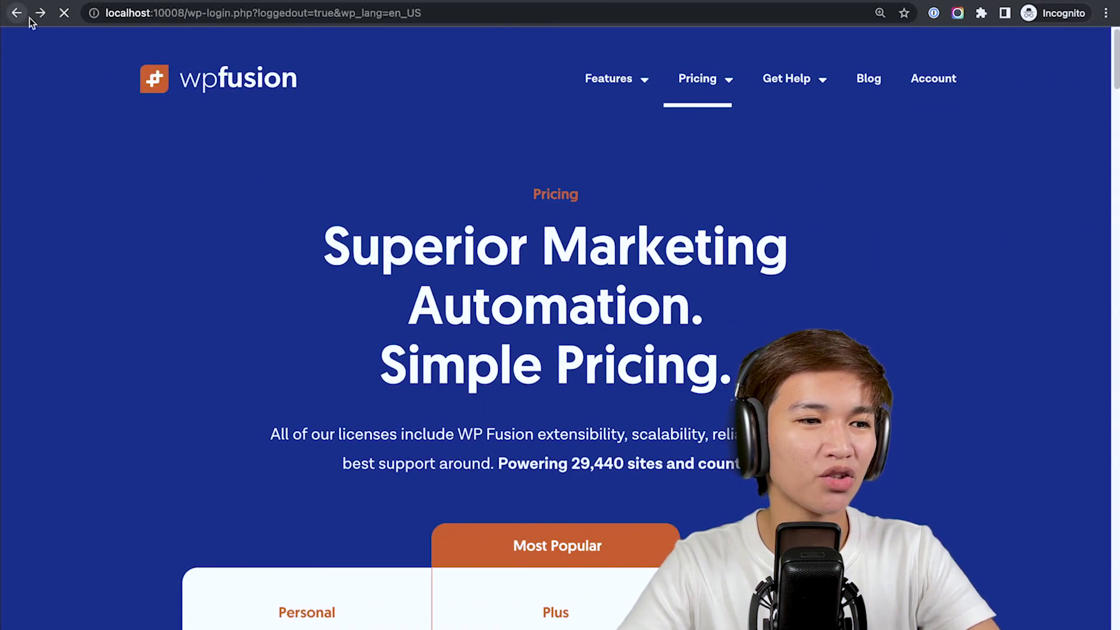
click(166, 16)
click(210, 13)
drag(188, 13, 424, 13)
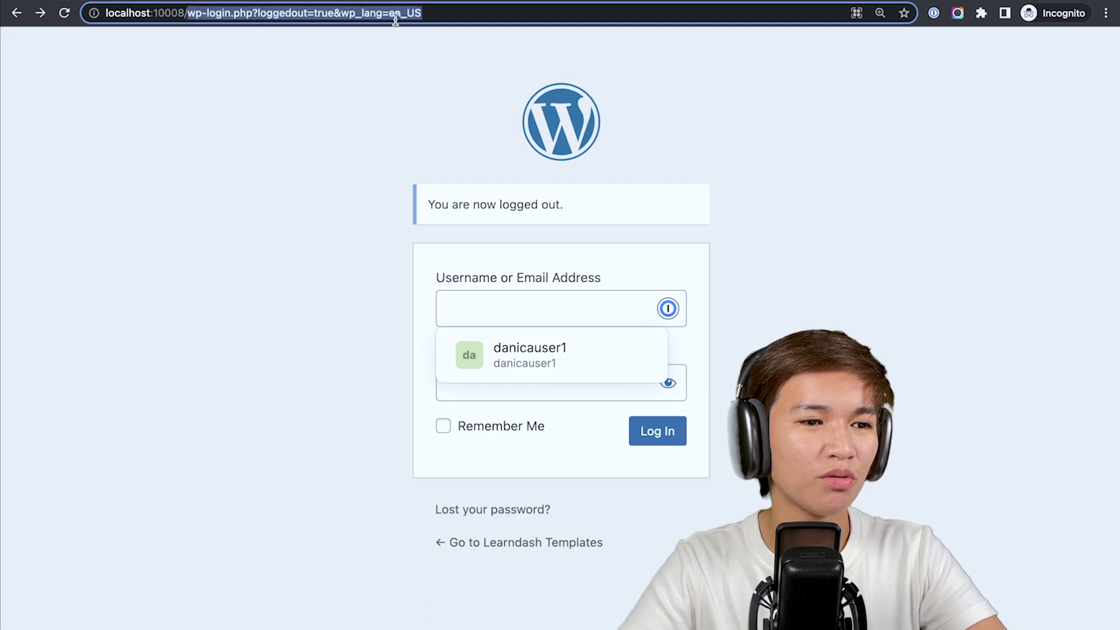
text(re)
click(433, 88)
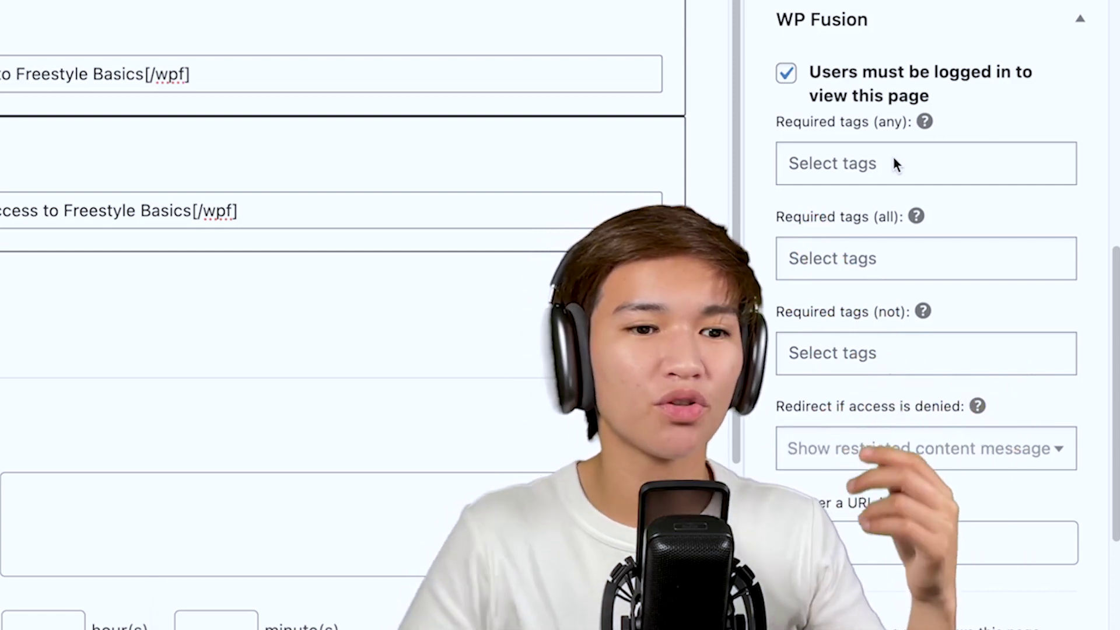
Require any of the Freestyle Basics tag plus login for the resources page, update it, and reload it in the incognito window.
click(818, 169)
click(787, 75)
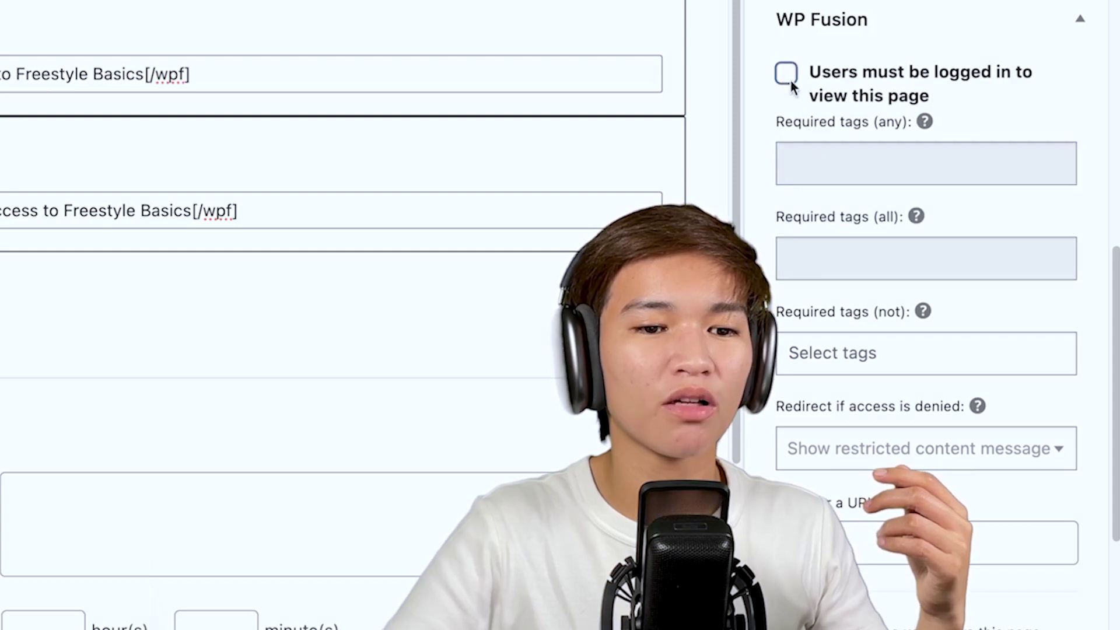
click(788, 75)
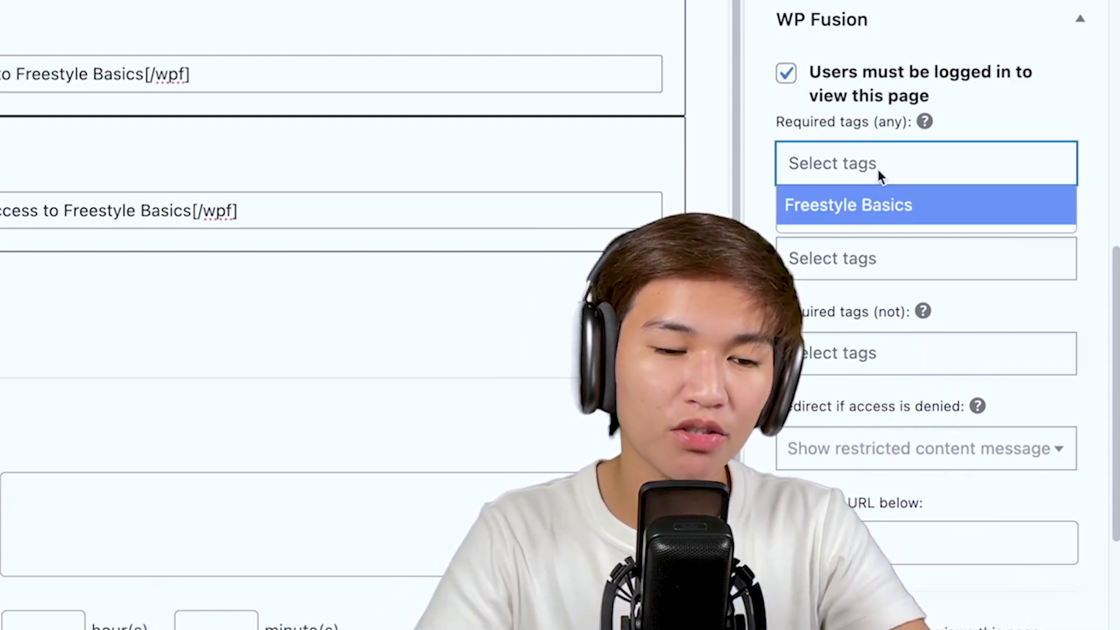
click(888, 202)
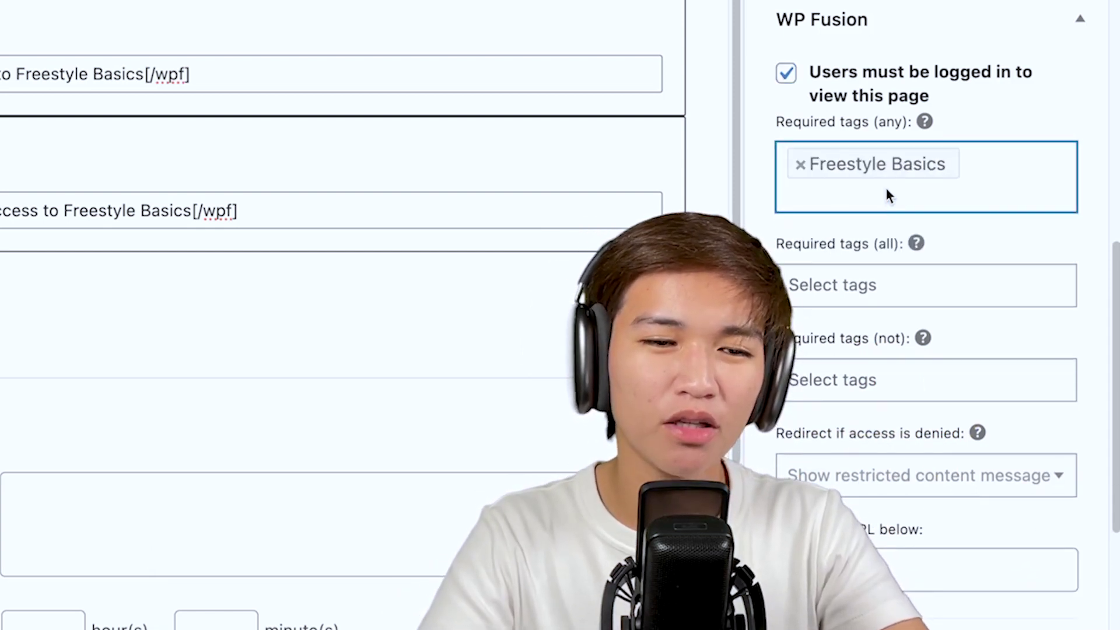
mouse_move(926, 123)
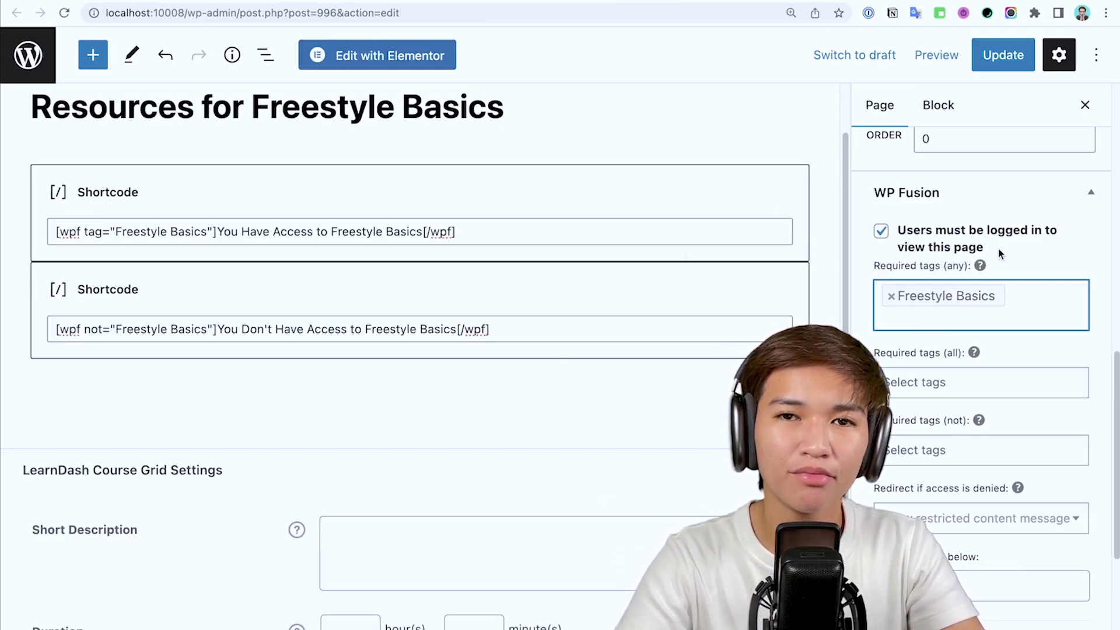
click(1000, 57)
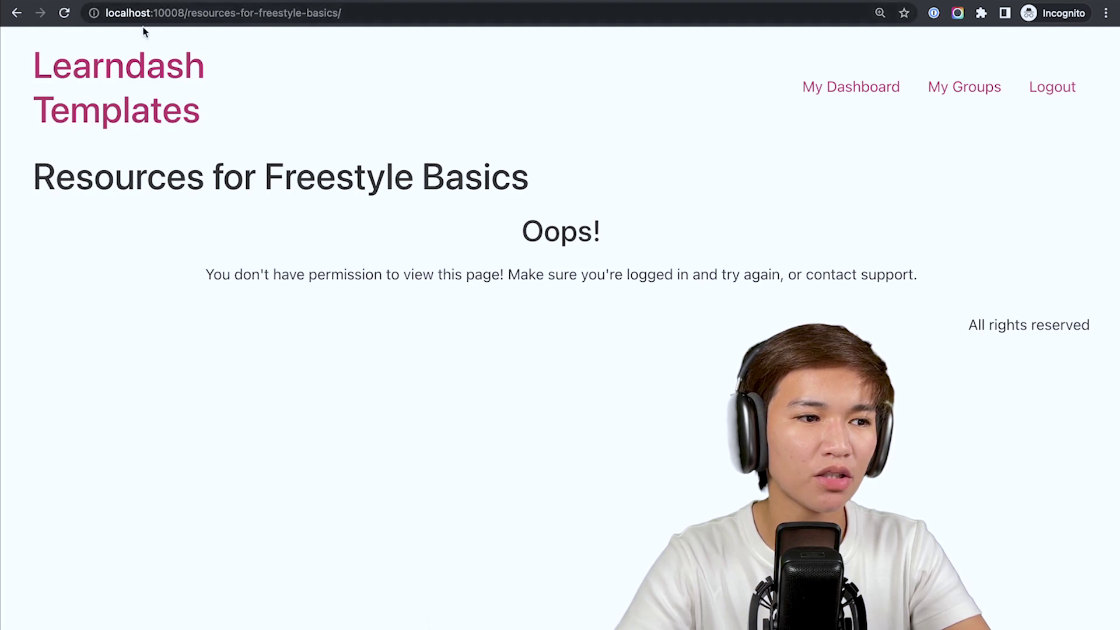
click(65, 14)
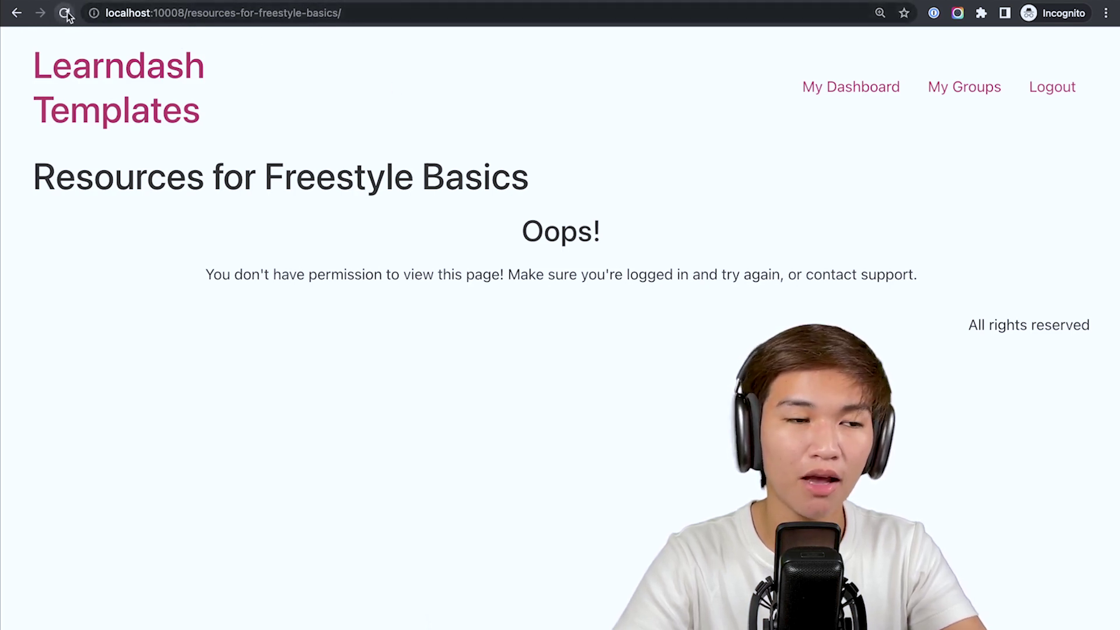
Save the member's Jetpack CRM contact record, check its tags, and update the resources page again.
key(ctrl+Left)
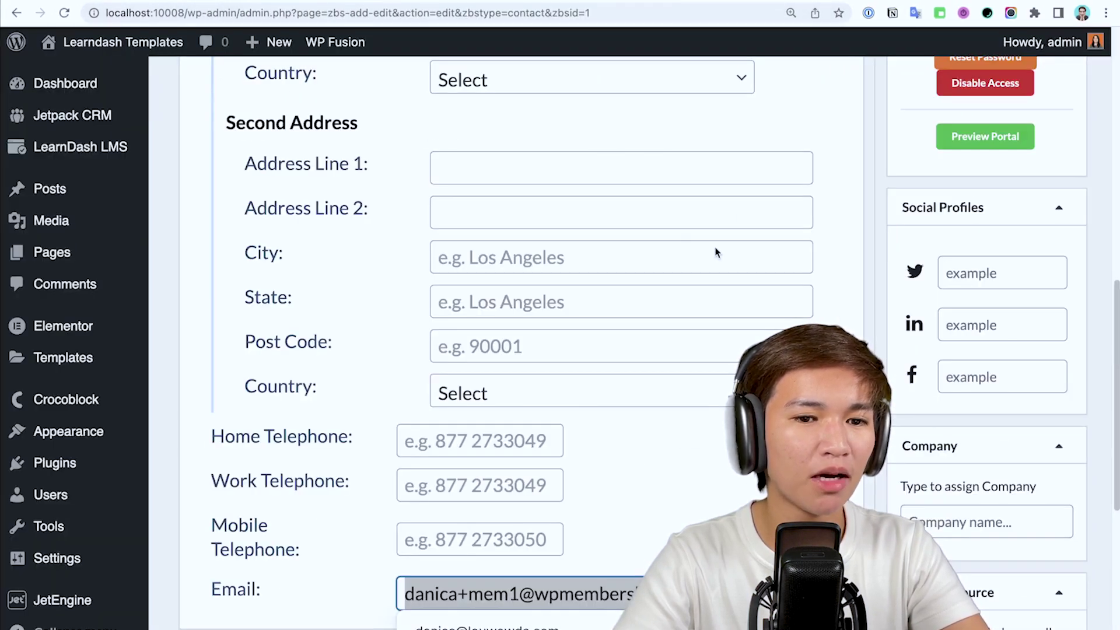
scroll(717, 252, up, 10)
click(1066, 137)
scroll(801, 321, down, 4)
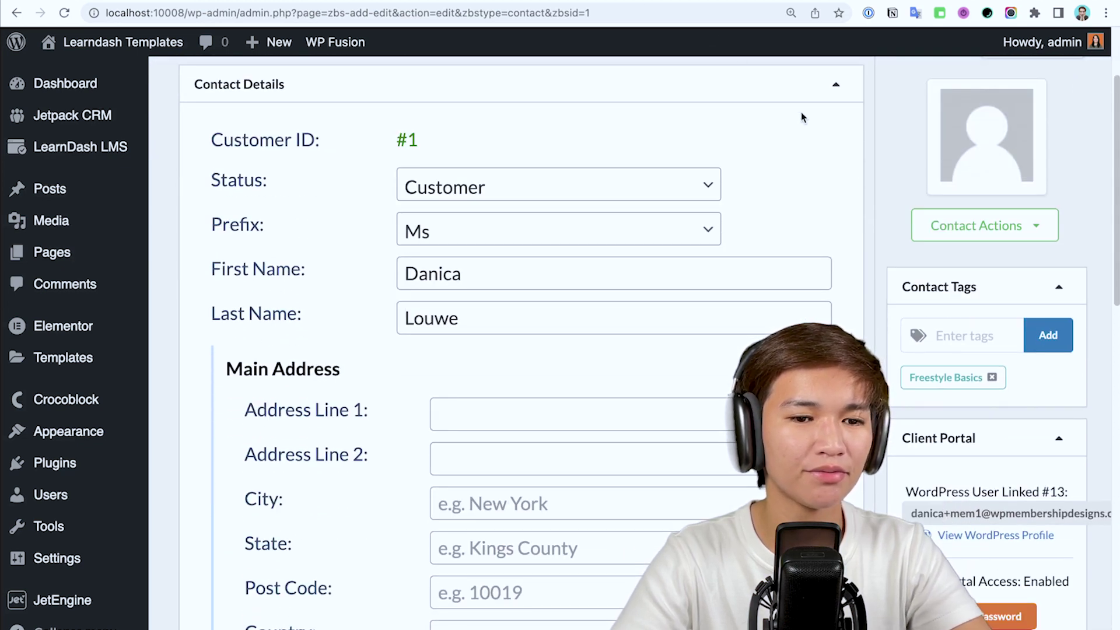
key(ctrl+Right)
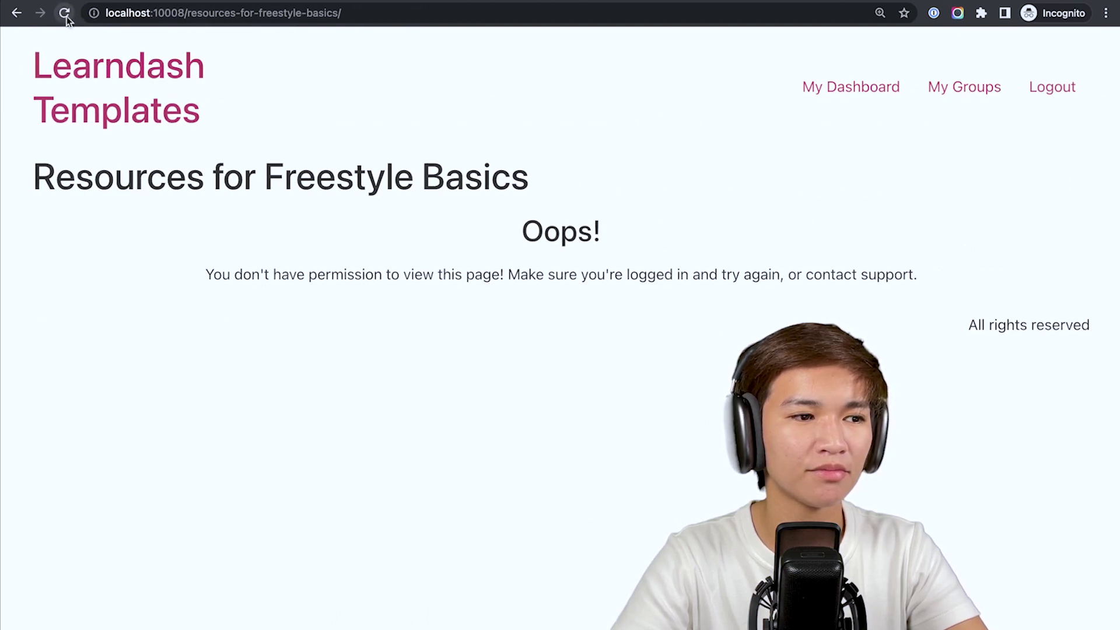
key(ctrl+Left)
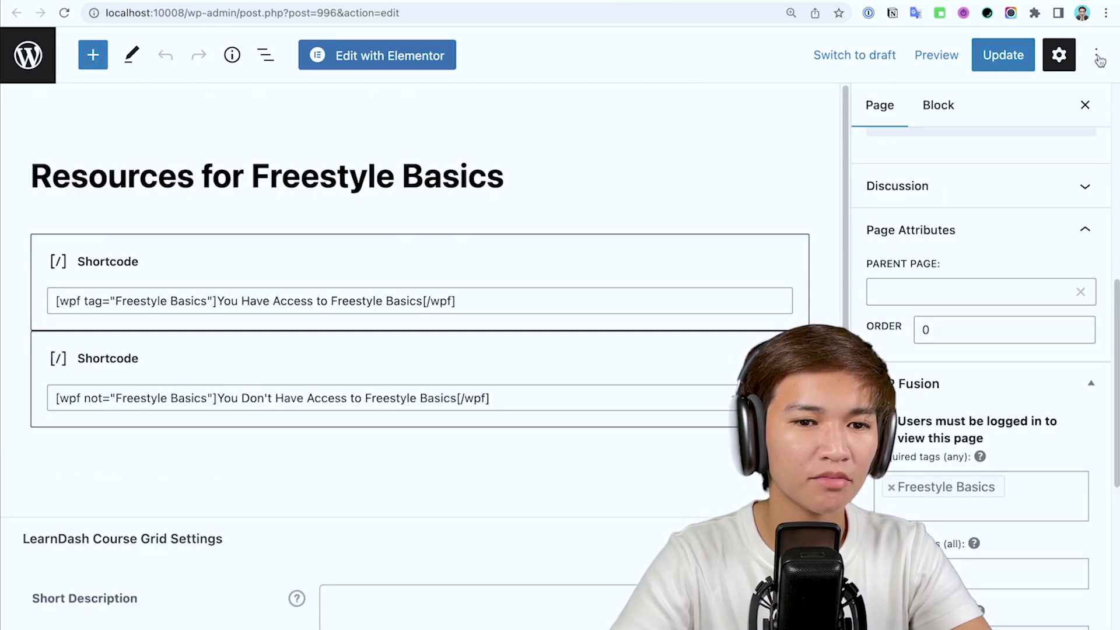
click(1002, 58)
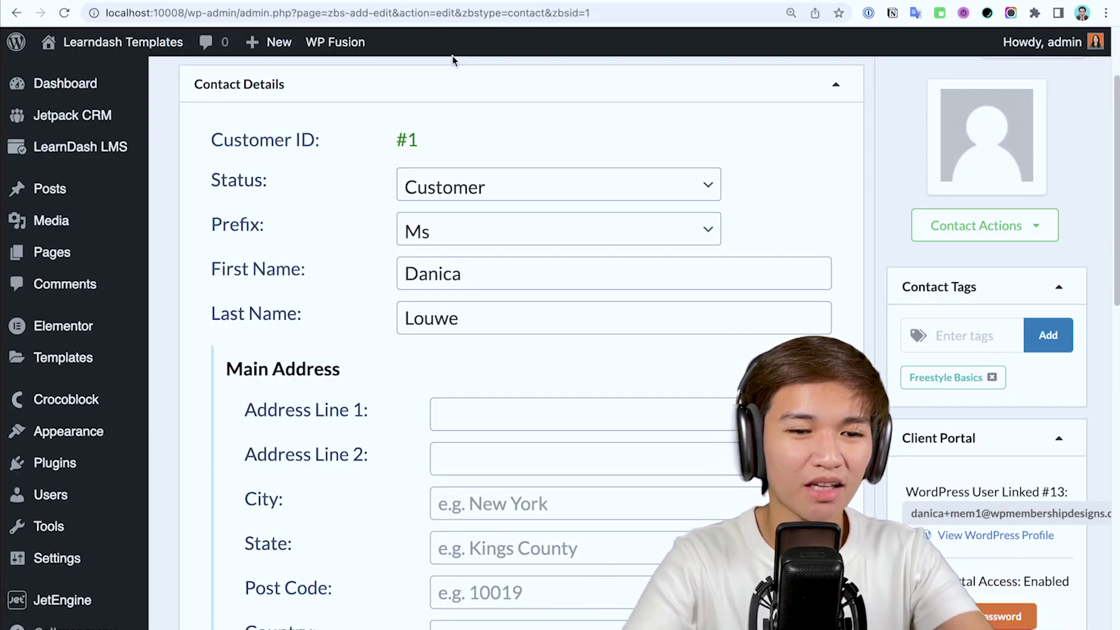
Remove the Freestyle Basics tag from the member's contact, save it, and check the resources page in the incognito window.
click(992, 377)
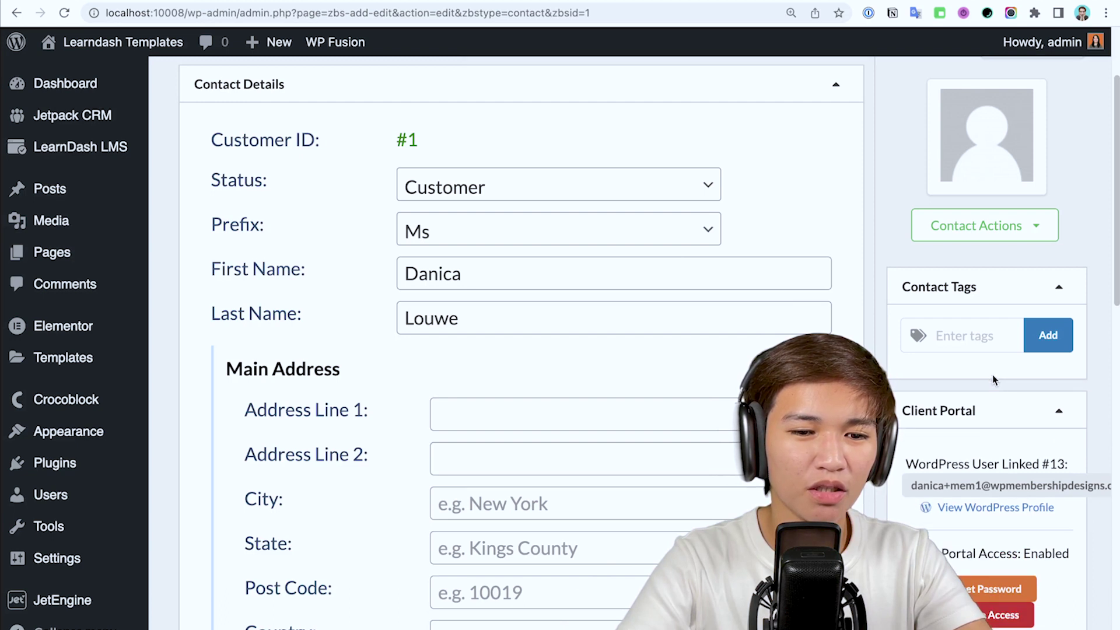
scroll(1027, 234, up, 3)
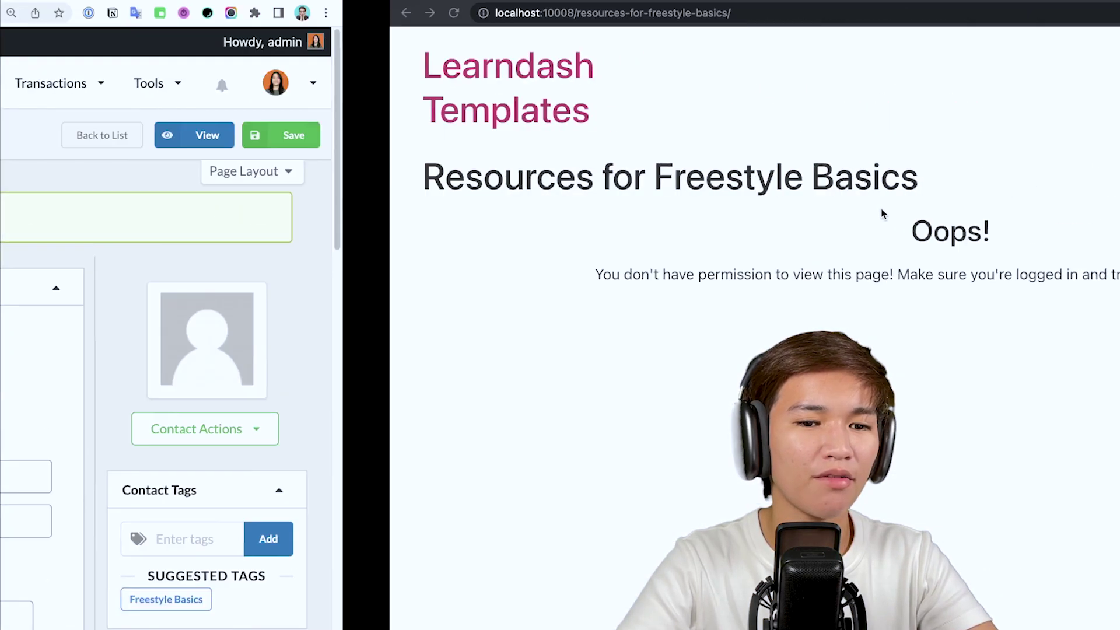
key(ctrl+Right)
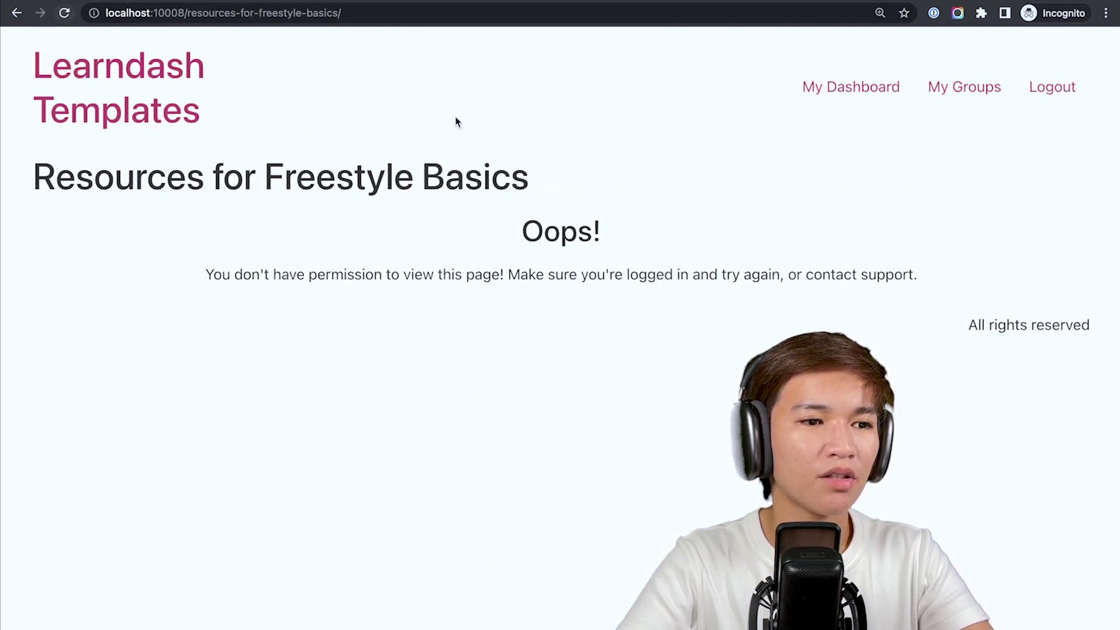
key(ctrl+Left)
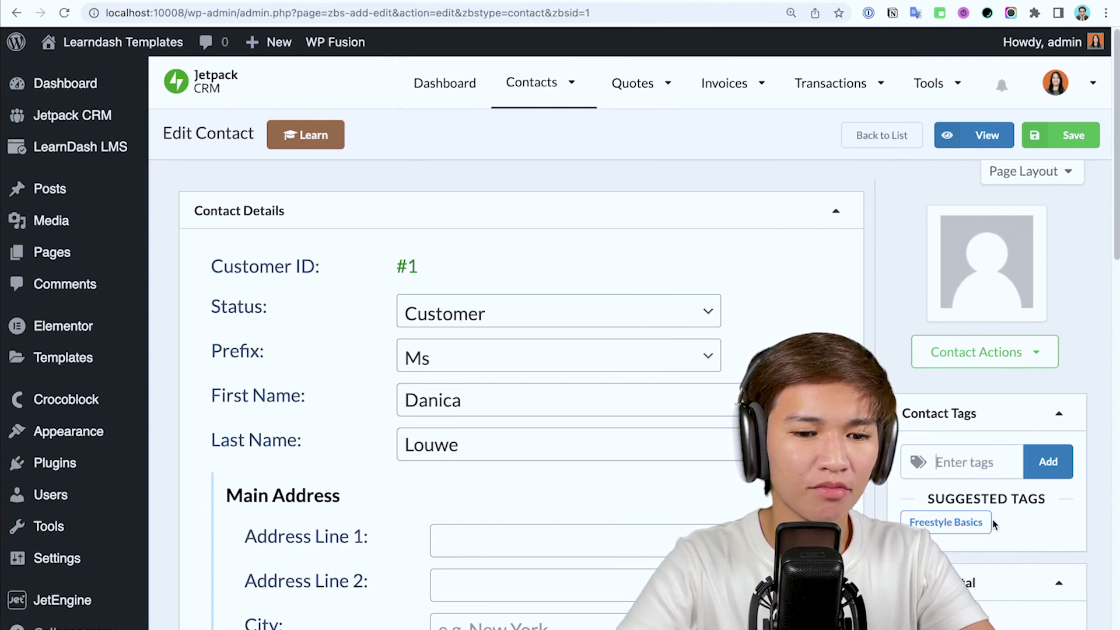
Add the Freestyle Basics tag back to the member's contact, save it, and check the resources page in the incognito window.
click(976, 523)
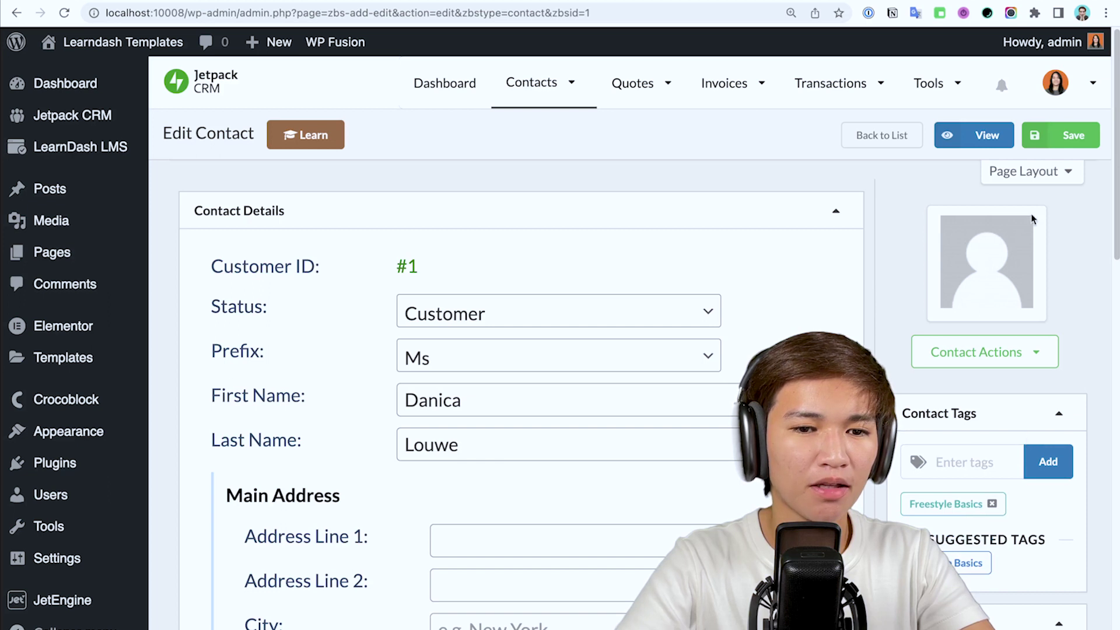
click(1067, 135)
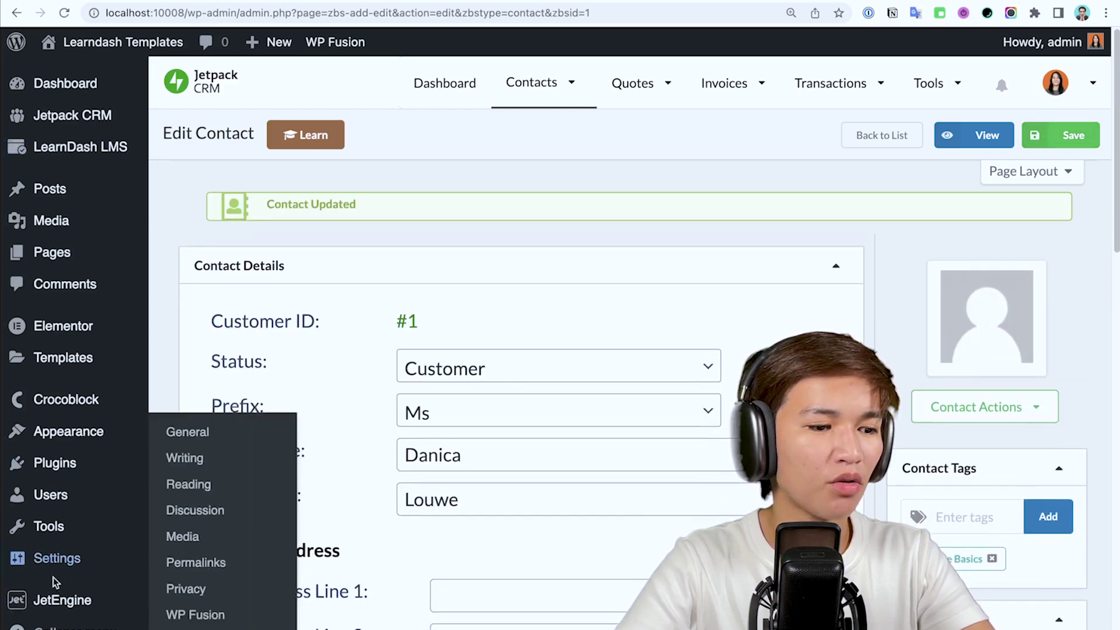
mouse_move(65, 563)
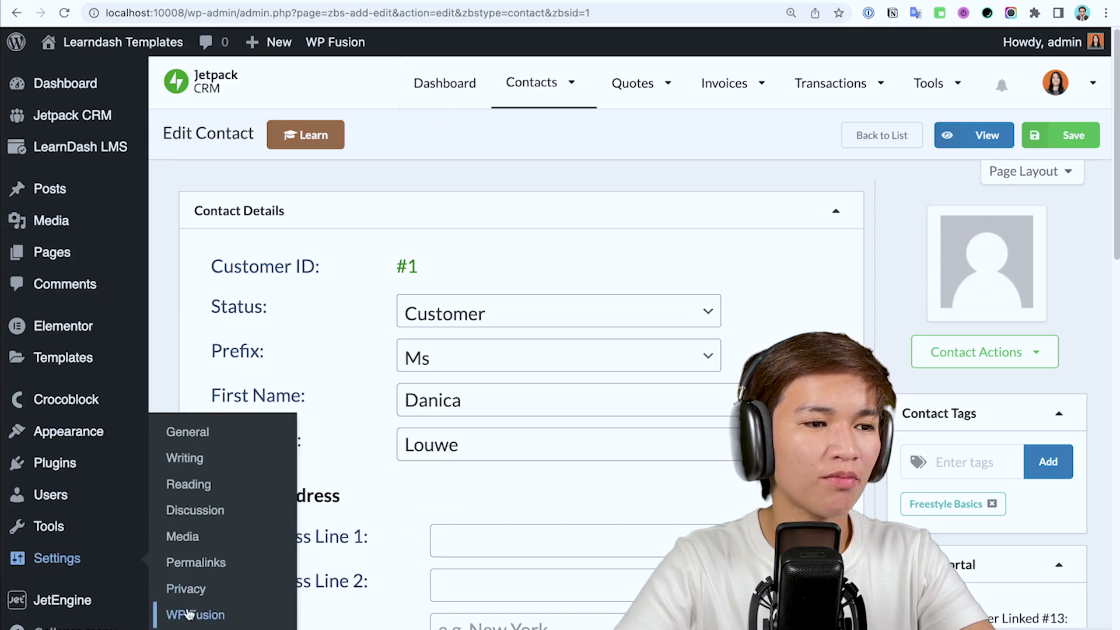
key(ctrl+Right)
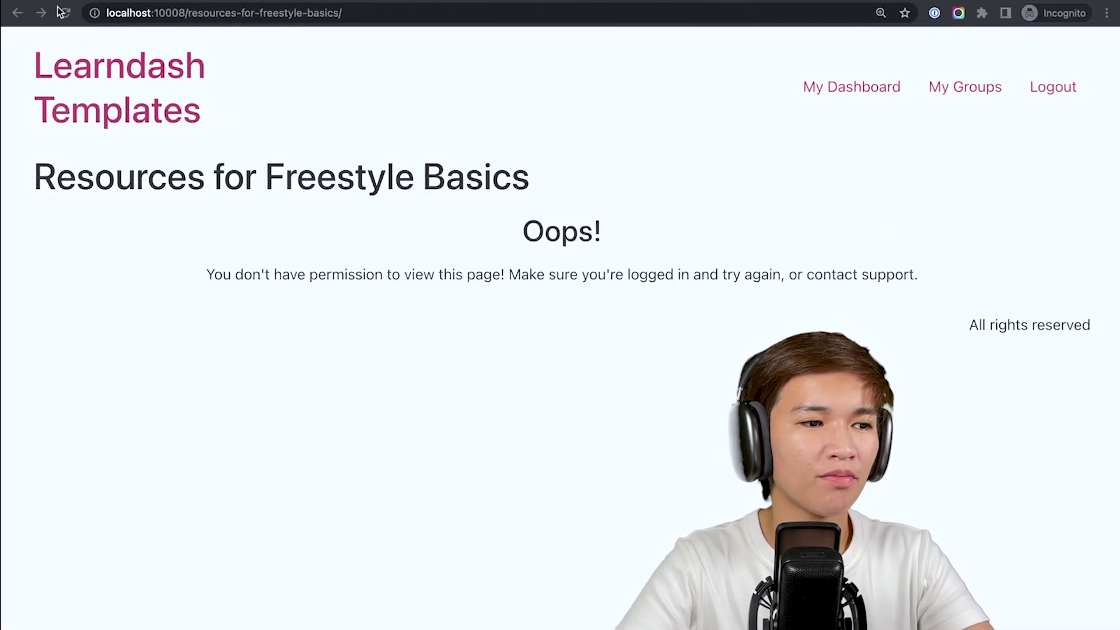
Return to the admin window and resynchronize WP Fusion with Jetpack CRM from the WP Fusion Settings page.
key(ctrl+Left)
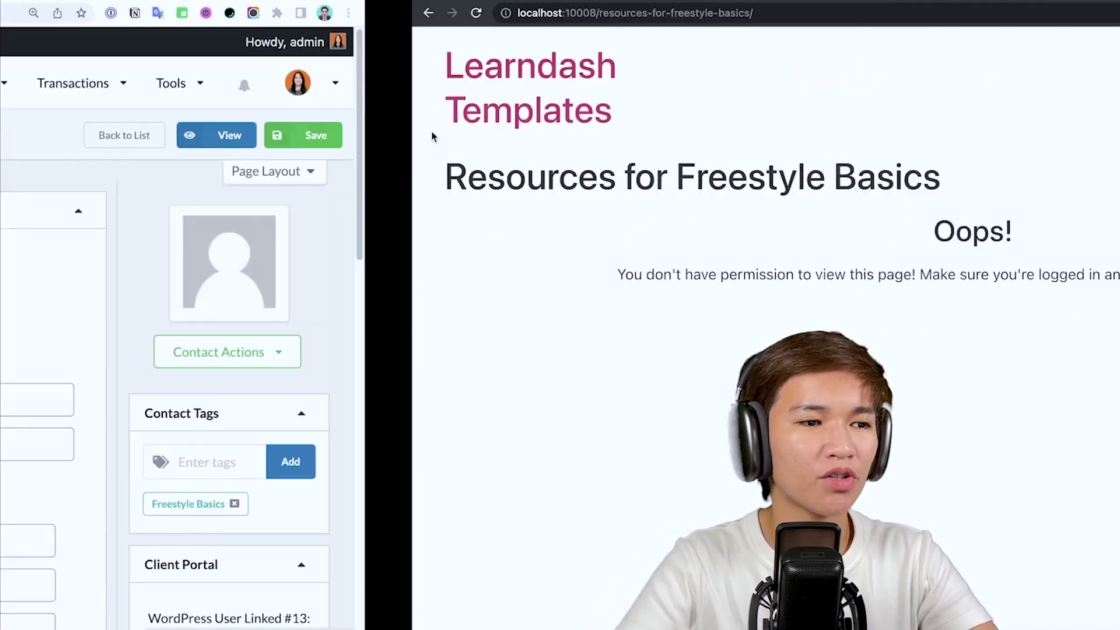
click(313, 42)
click(573, 107)
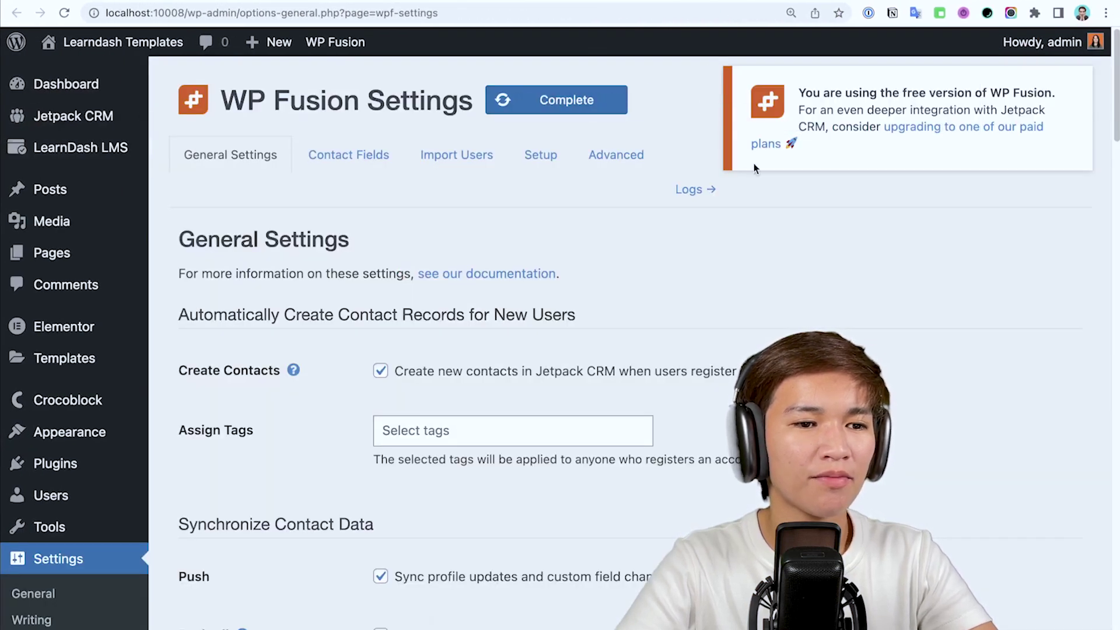
Log the current member out of the site in the incognito window and confirm the logout.
key(ctrl+Right)
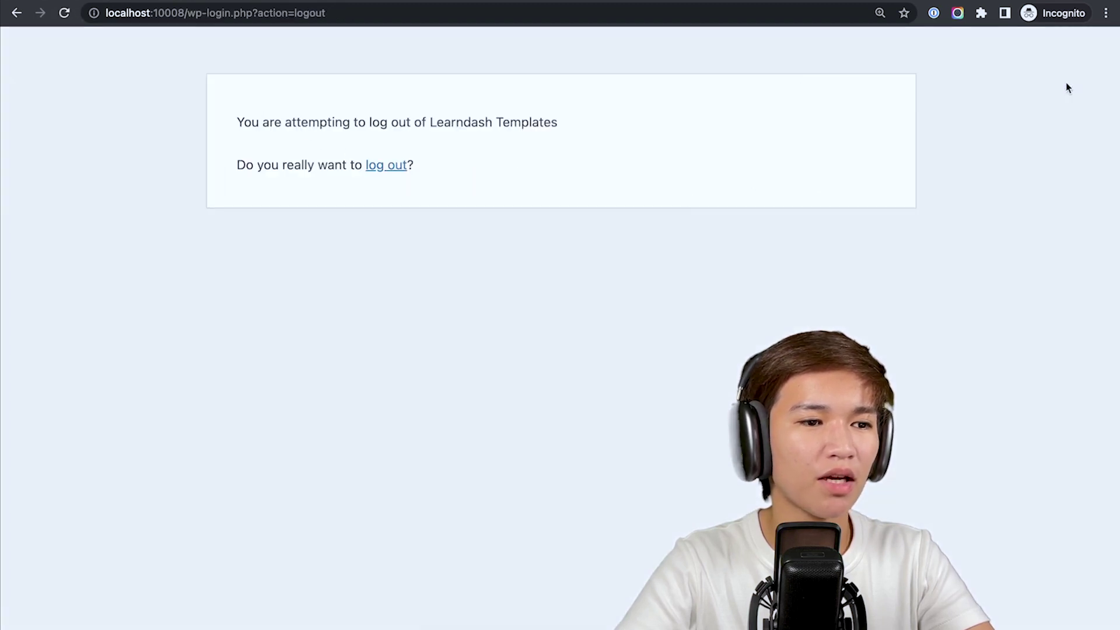
click(398, 163)
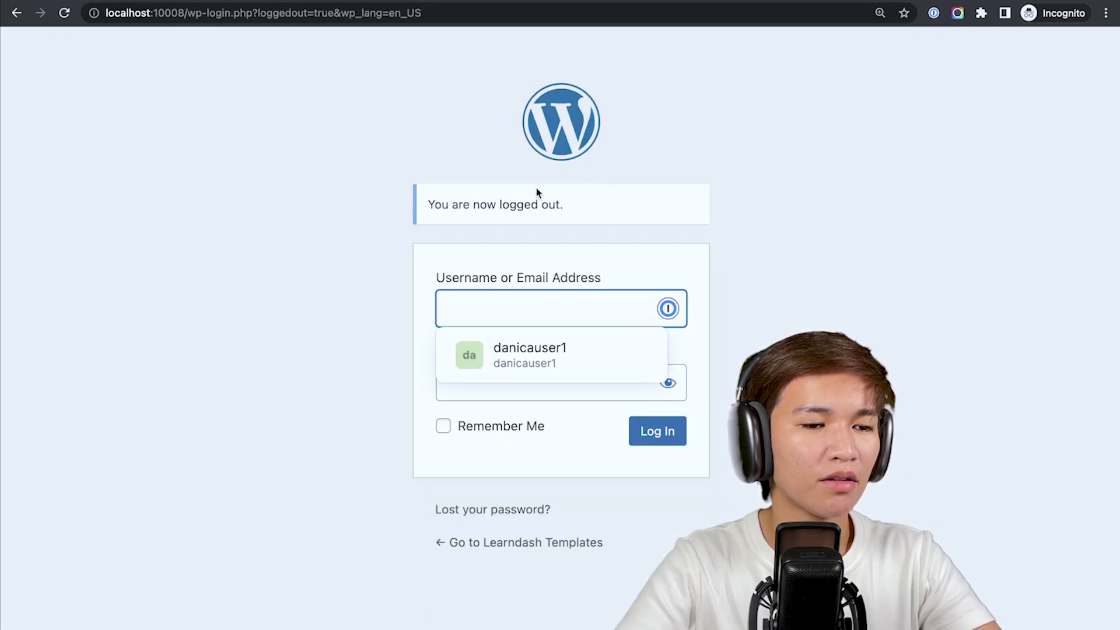
Copy the contact's email address from the Jetpack CRM contact record in the admin window.
key(ctrl+Left)
key(ctrl+Right)
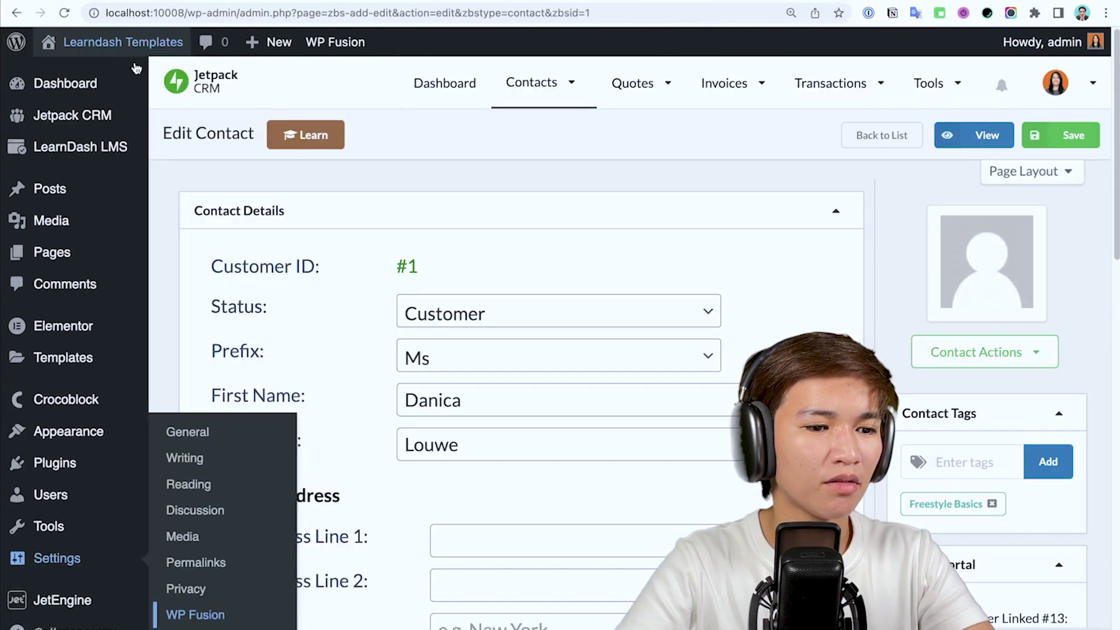
scroll(467, 361, down, 10)
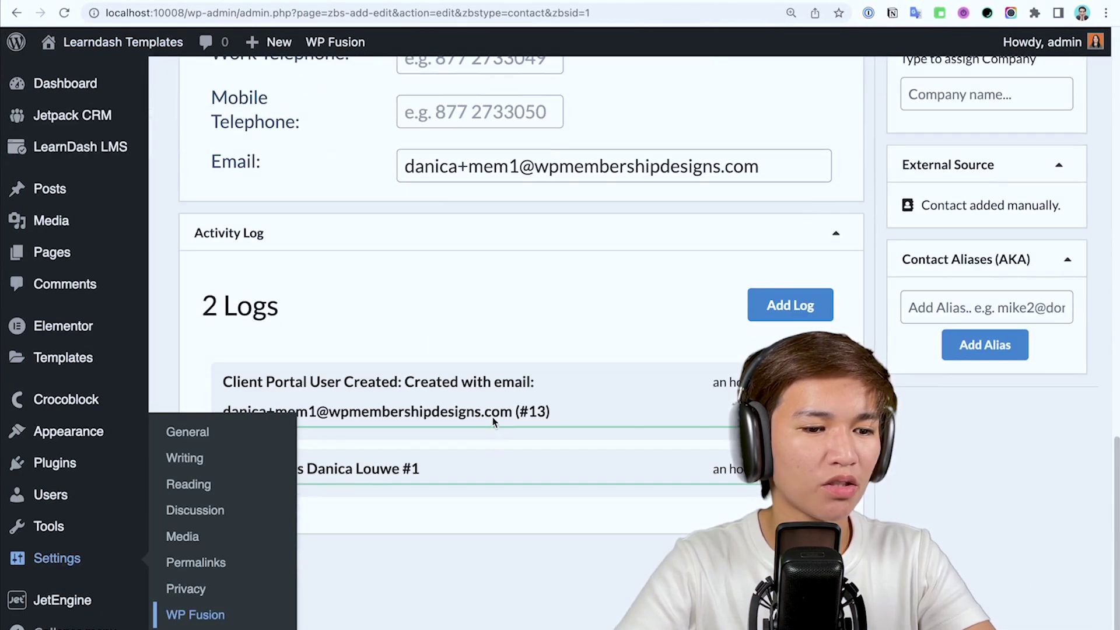
click(635, 179)
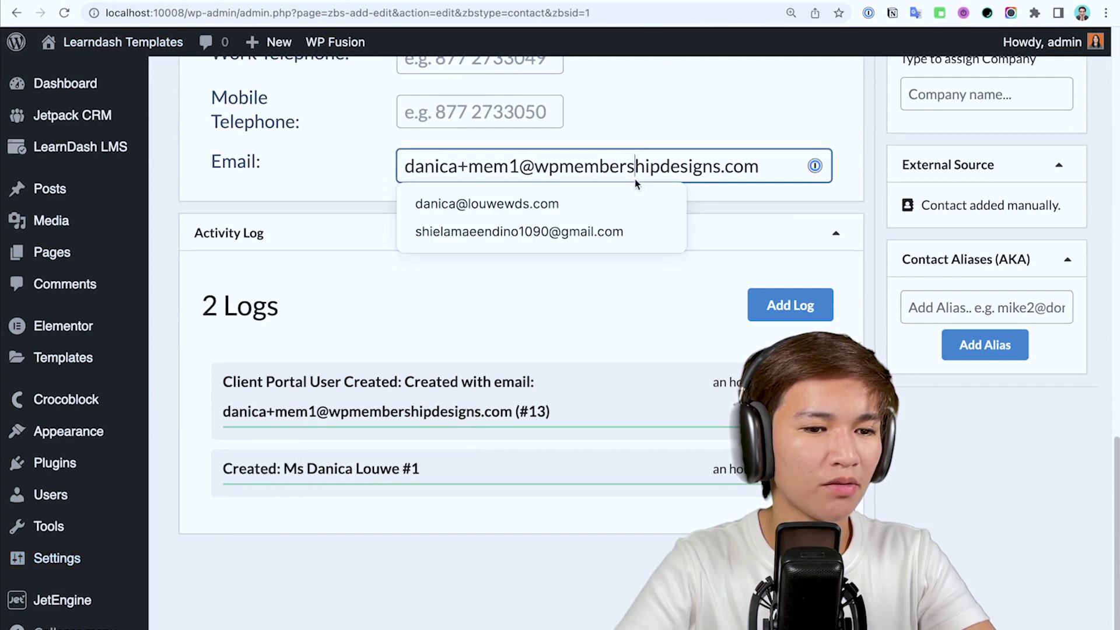
key(super+a)
key(super+c)
Log in to the site in the incognito window with the copied email address and the account password.
key(ctrl+Right)
click(510, 307)
key(super+v)
click(484, 395)
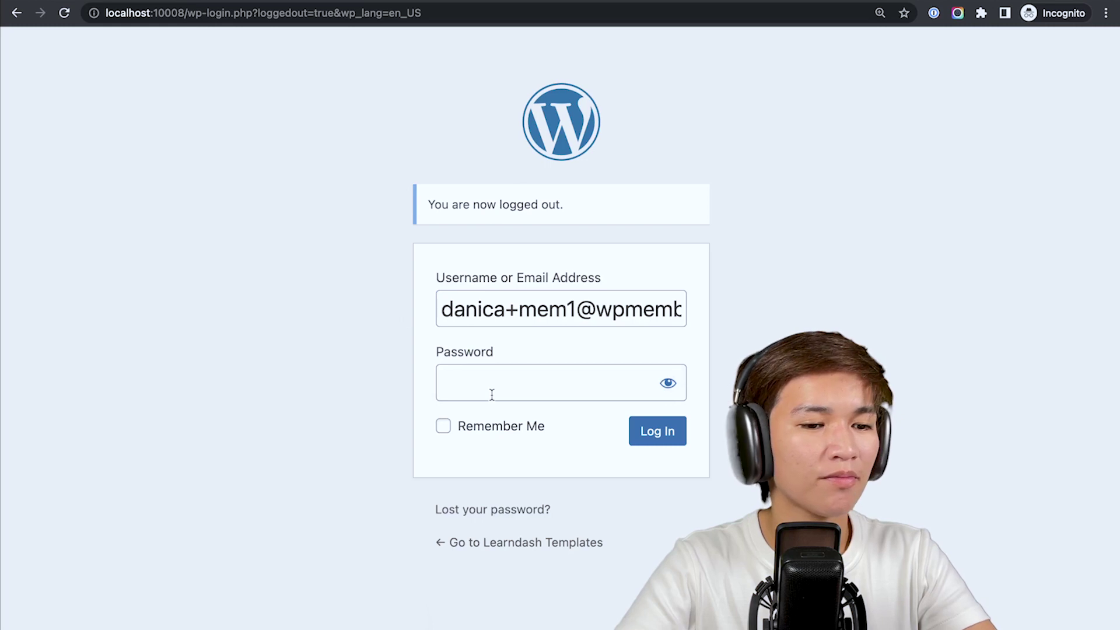
text(password)
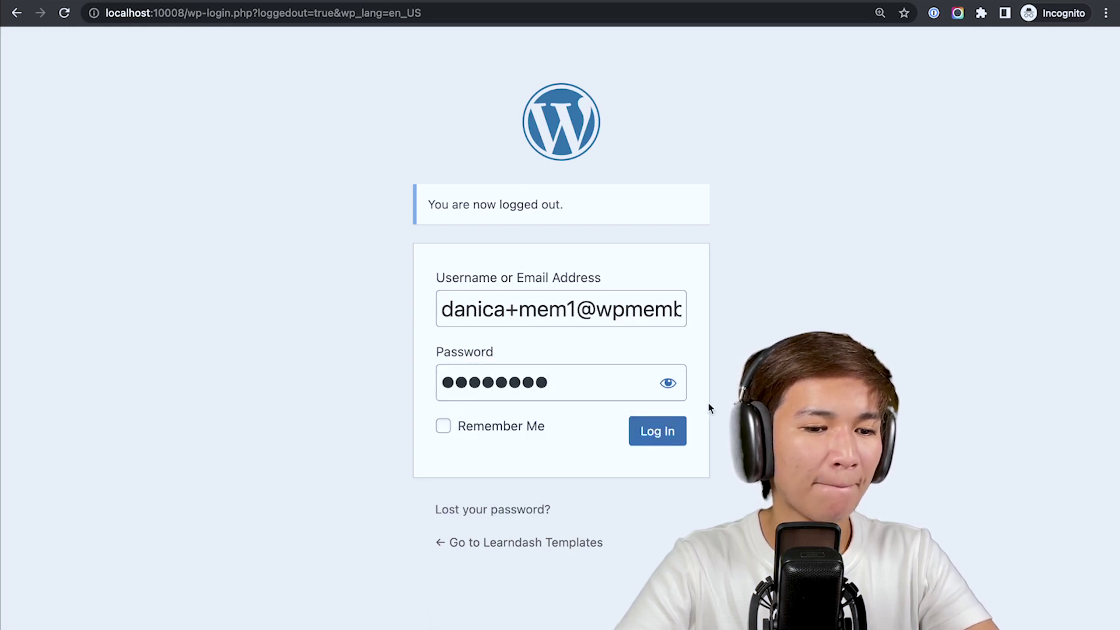
click(665, 431)
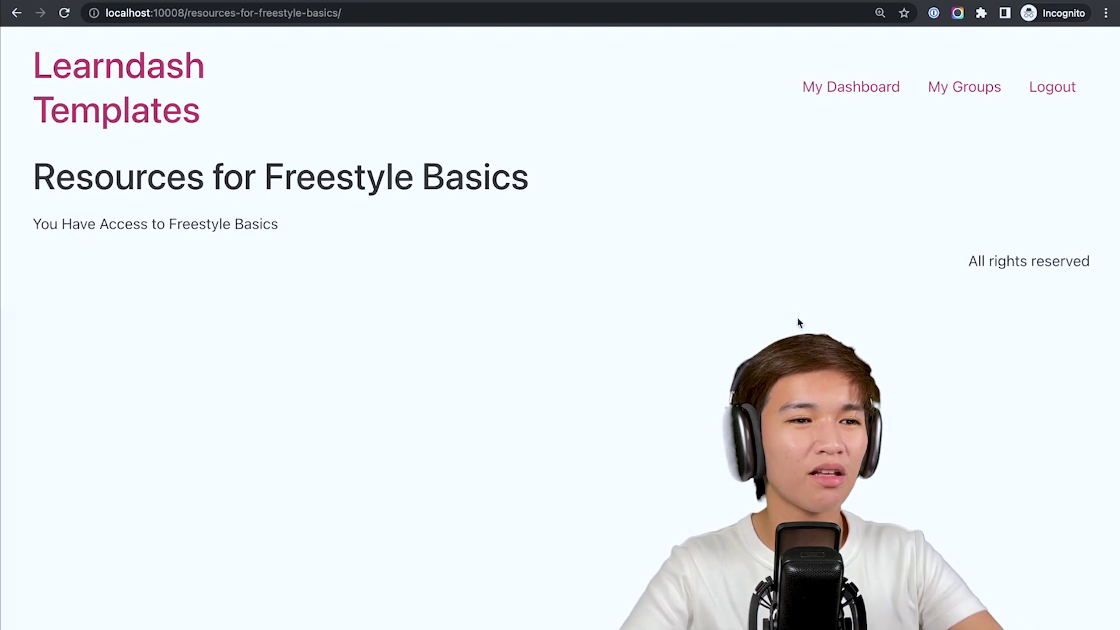
Examine WP Fusion's CRM compatibility table, comparing webhook support for Jetpack CRM with the other CRMs.
key(ctrl+Left)
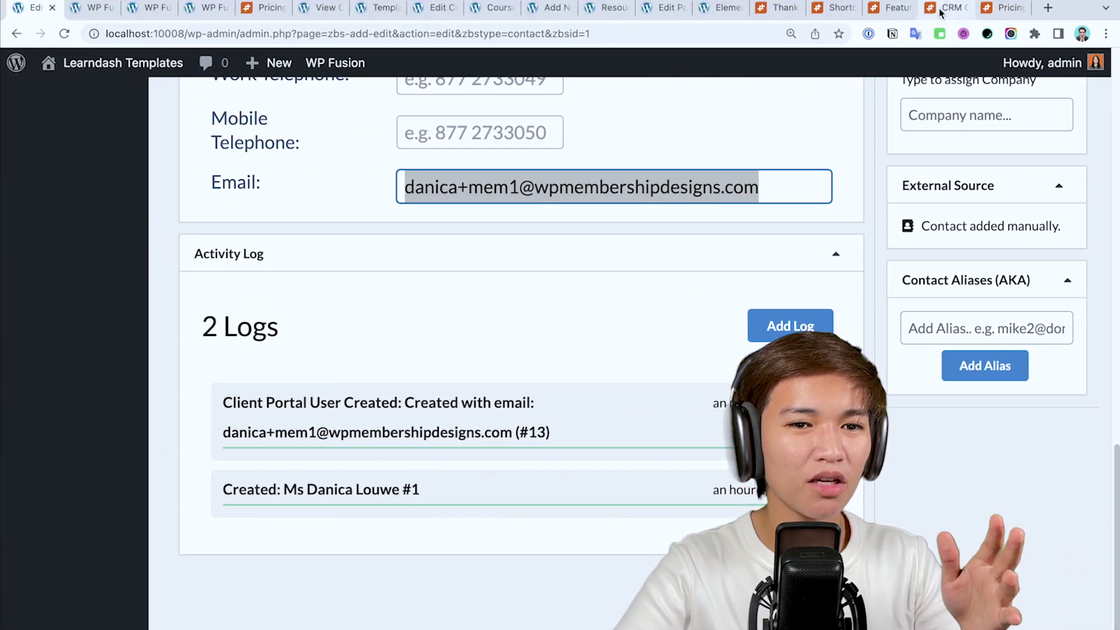
click(941, 12)
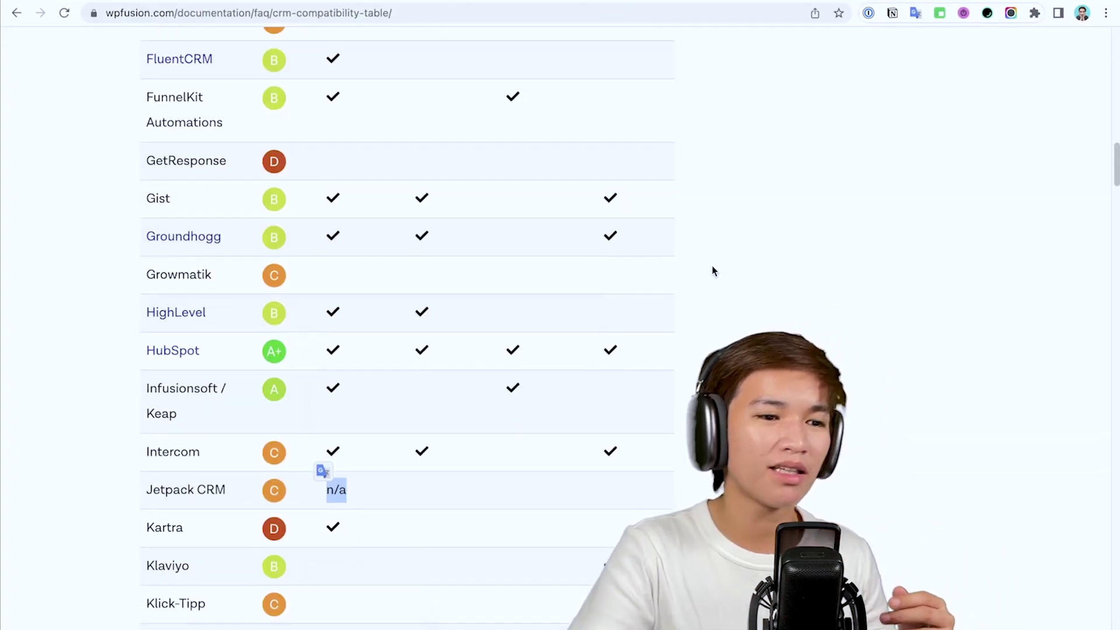
scroll(713, 270, down, 2)
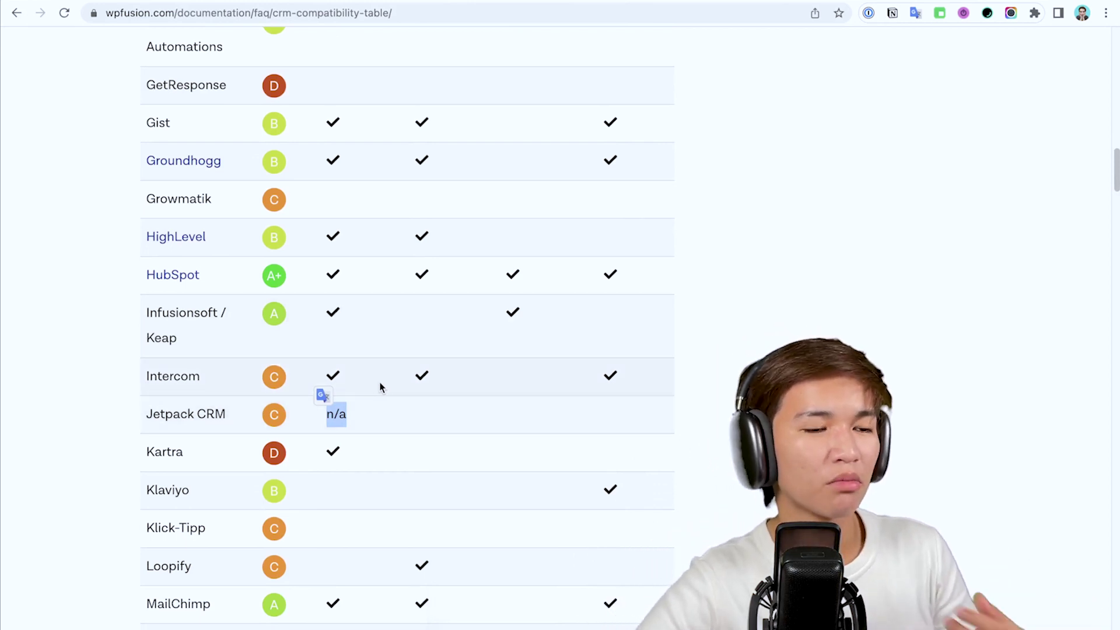
scroll(373, 322, up, 9)
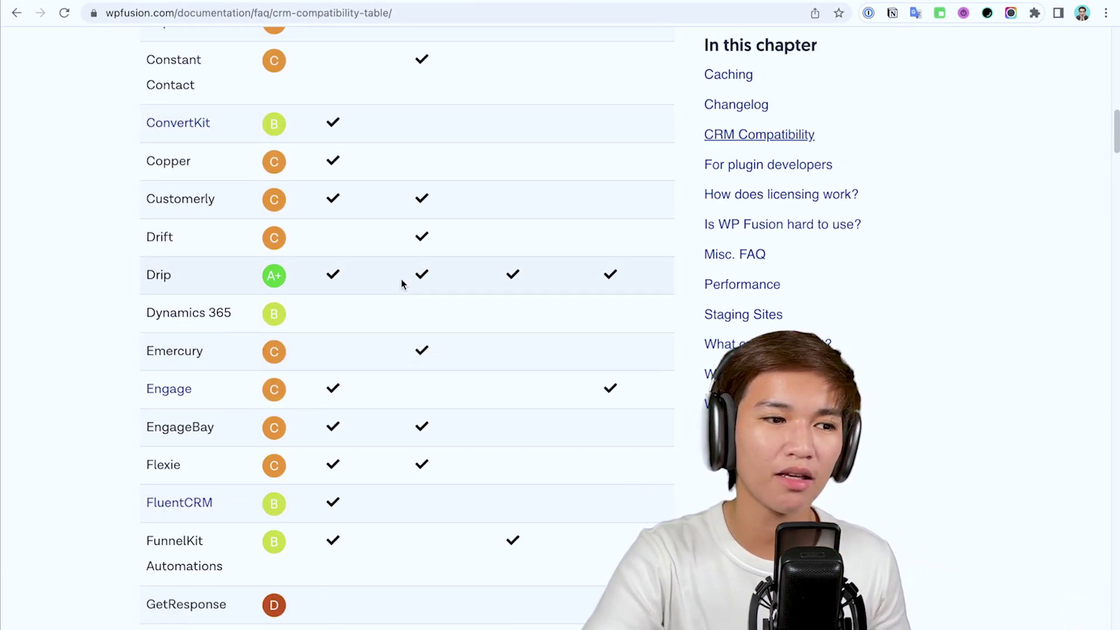
scroll(401, 285, up, 8)
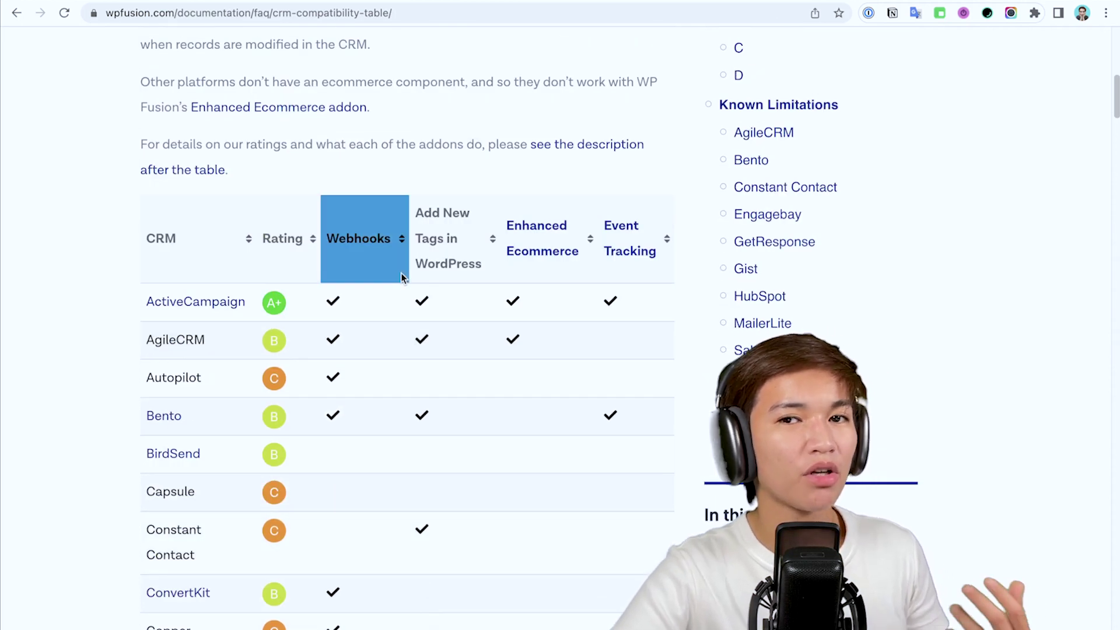
scroll(401, 279, up, 2)
scroll(390, 309, down, 3)
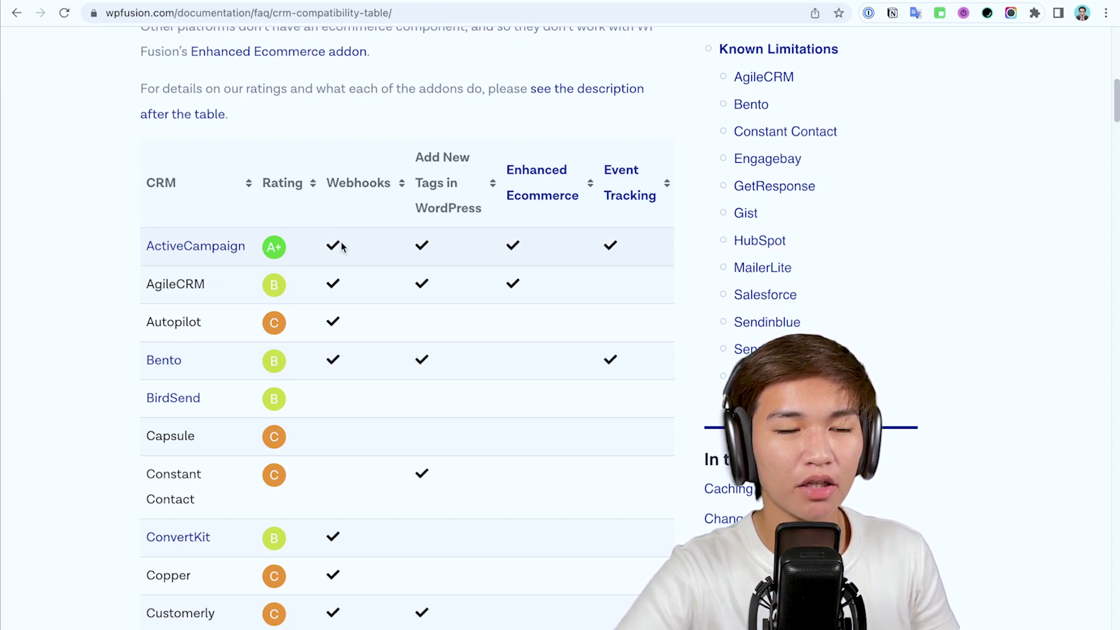
key(ctrl+Right)
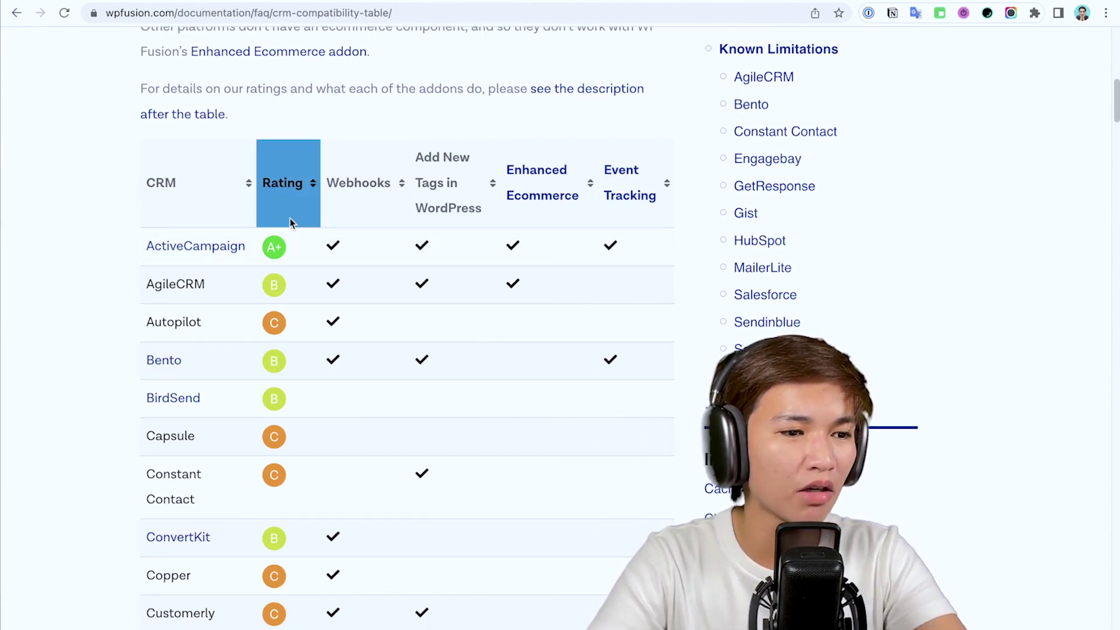
Set Freestyle Basics as the Import Trigger tag for bidirectional sync with Jetpack CRM in the WP Fusion settings.
scroll(291, 216, down, 1)
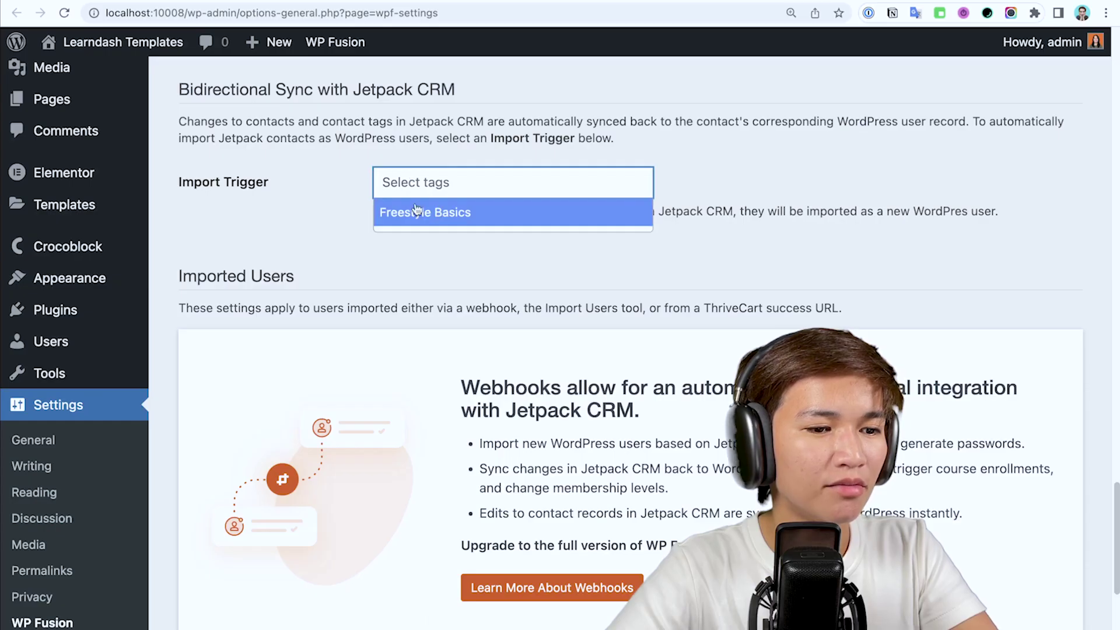
click(416, 212)
scroll(355, 224, up, 1)
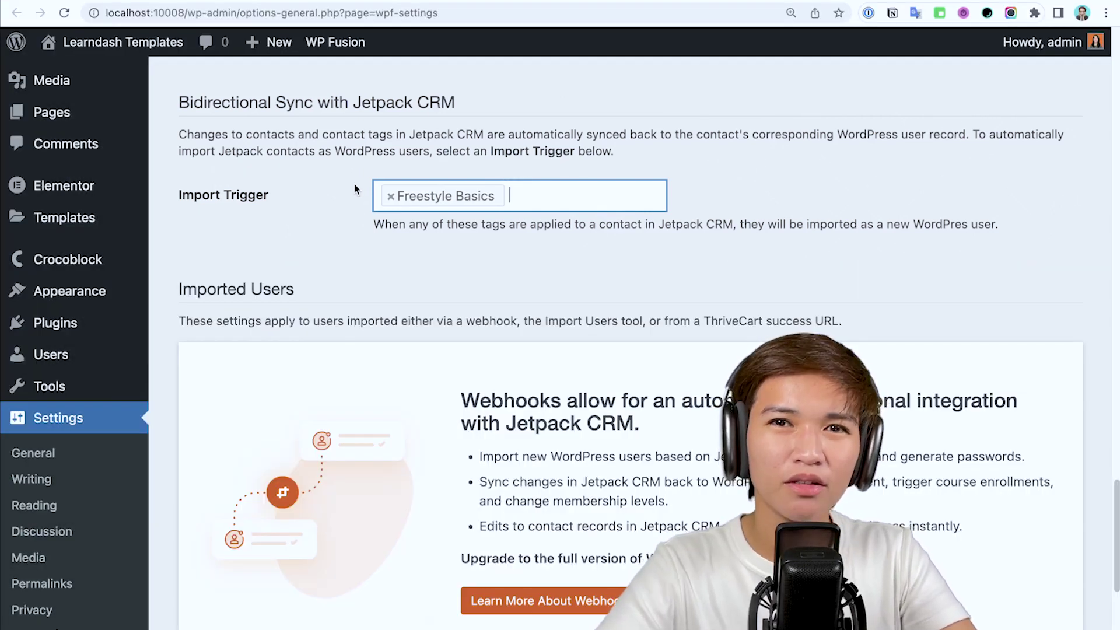
scroll(355, 185, down, 1)
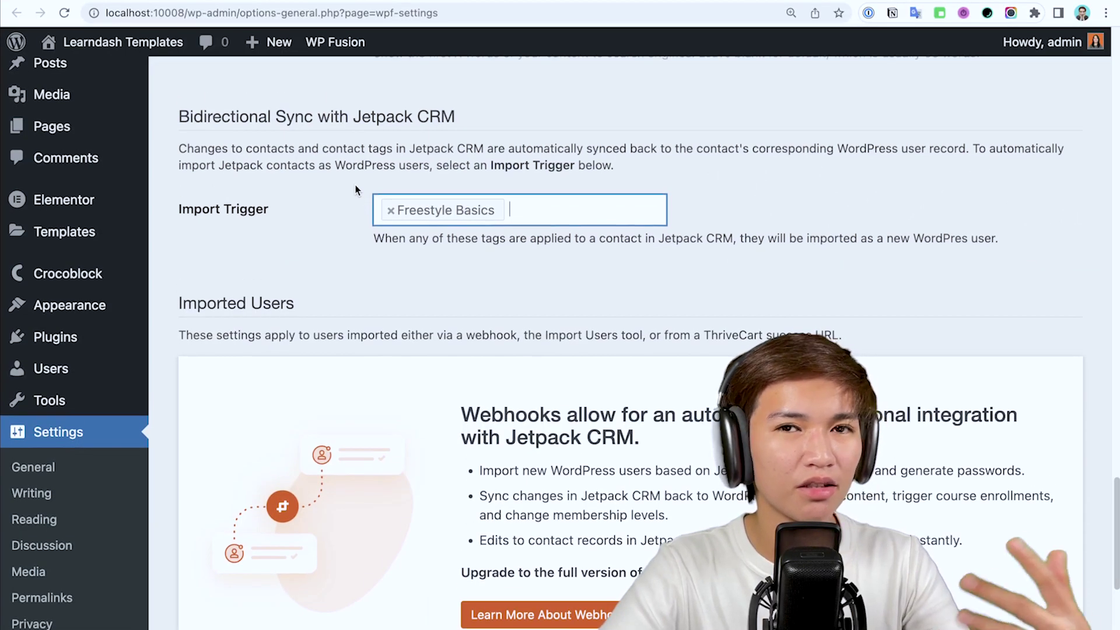
scroll(348, 226, down, 3)
scroll(400, 306, up, 5)
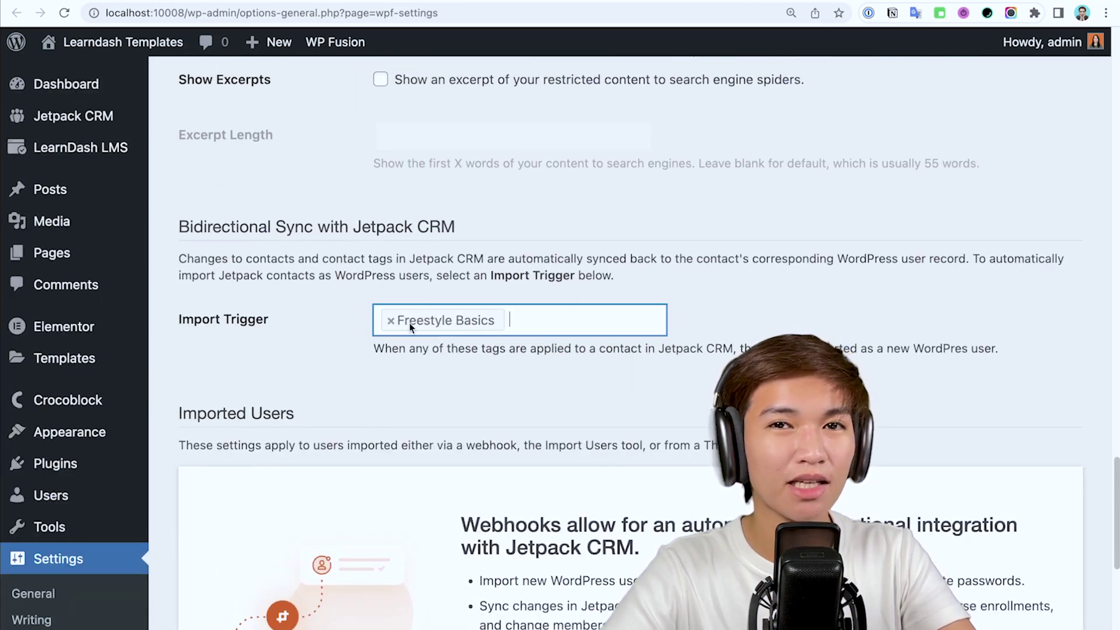
scroll(411, 327, down, 10)
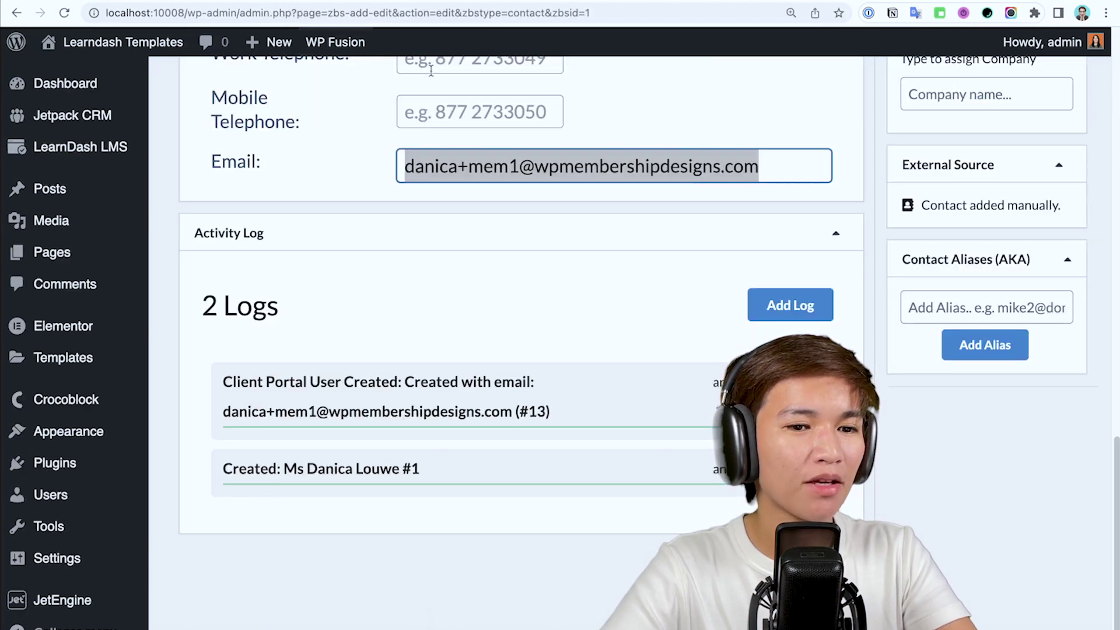
Remove the Freestyle Basics tag from the member's contact again, save it, and reload the resources page in the incognito window.
scroll(790, 220, up, 8)
scroll(965, 244, up, 5)
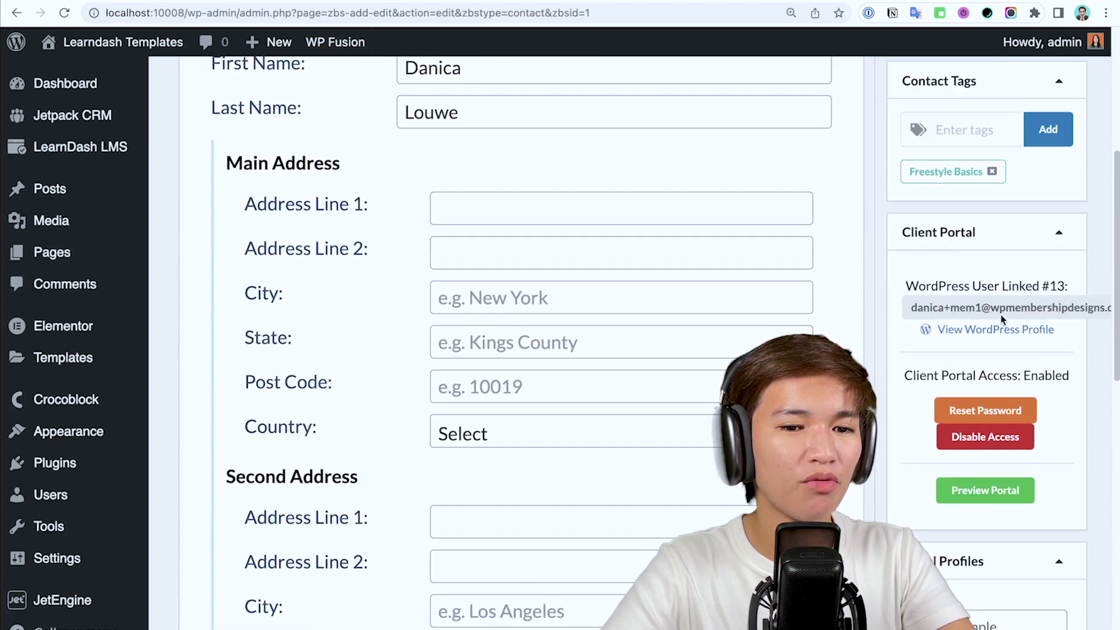
click(992, 171)
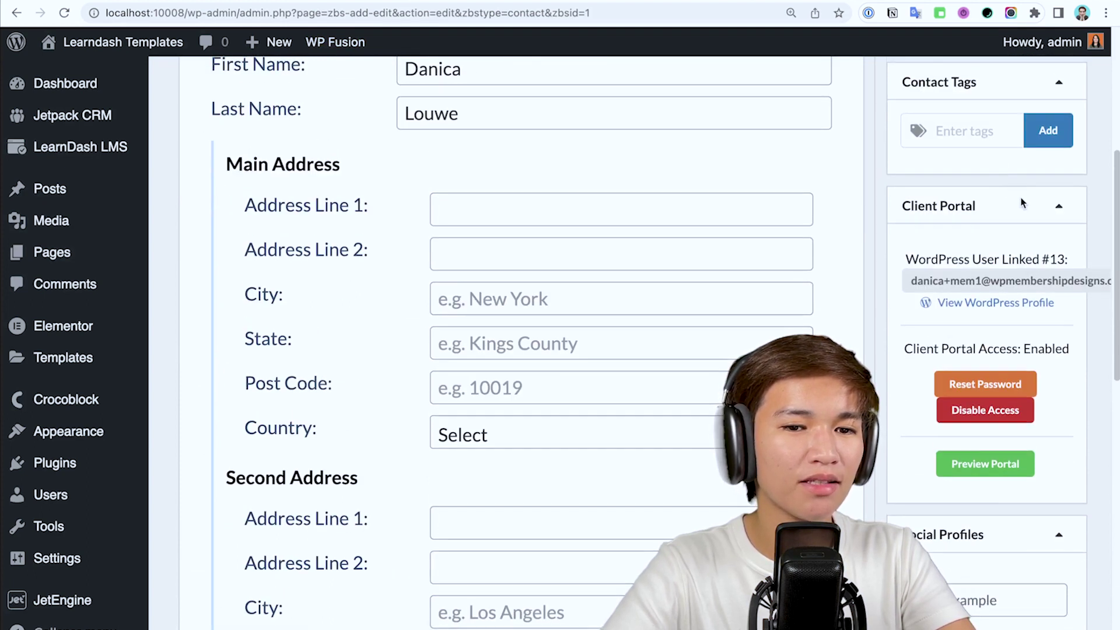
scroll(1027, 157, up, 6)
click(1060, 137)
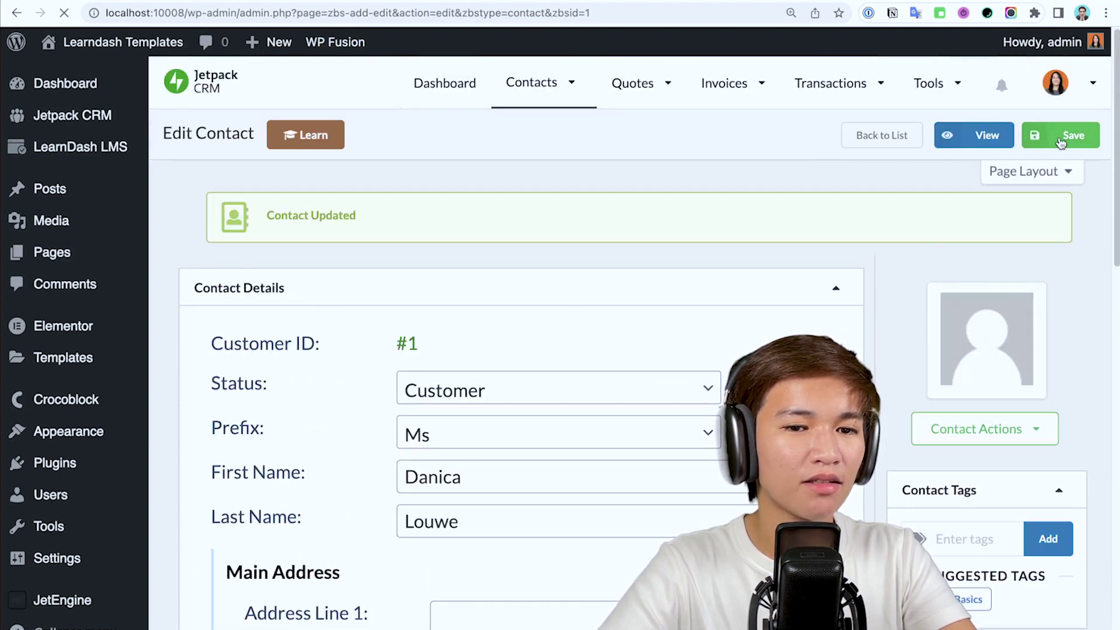
key(ctrl+Right)
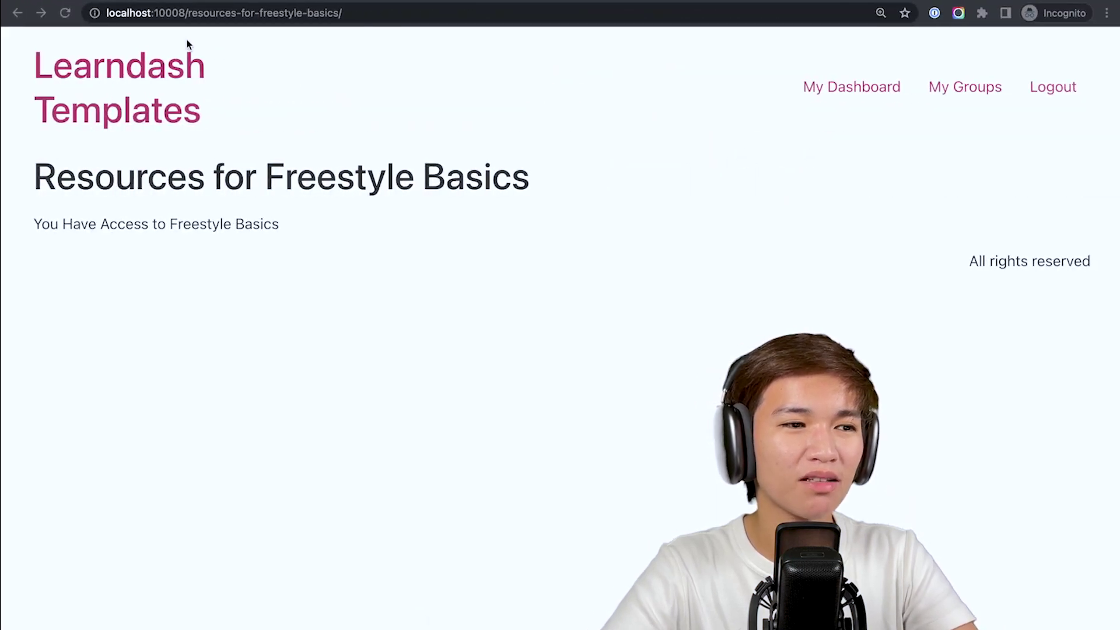
click(64, 12)
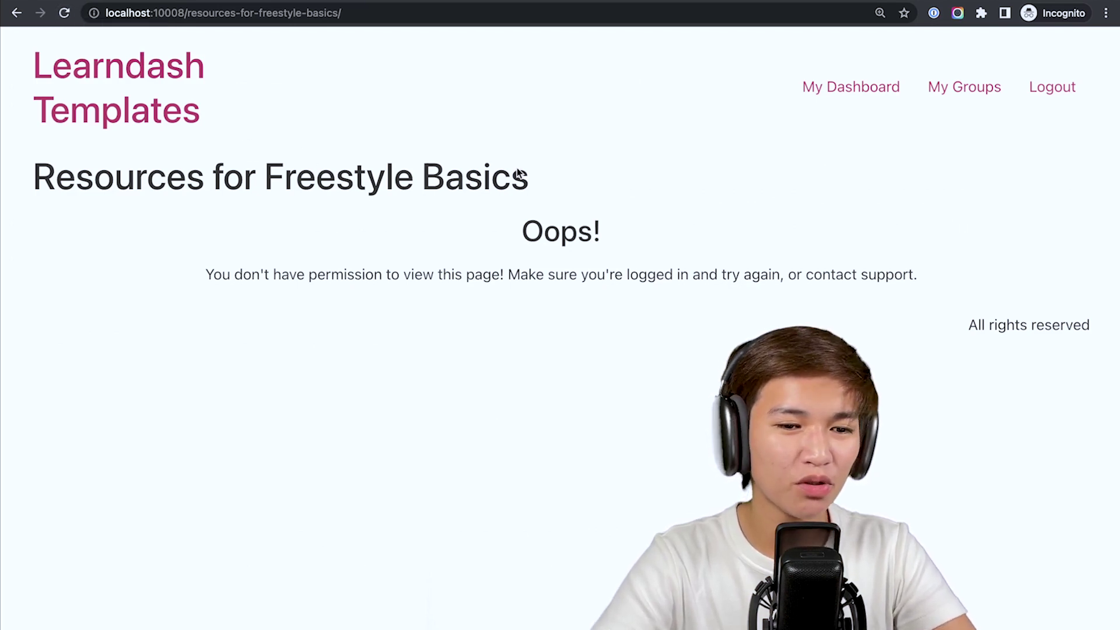
Reassign the suggested Freestyle Basics tag to the member's contact and save the contact record.
key(ctrl+Left)
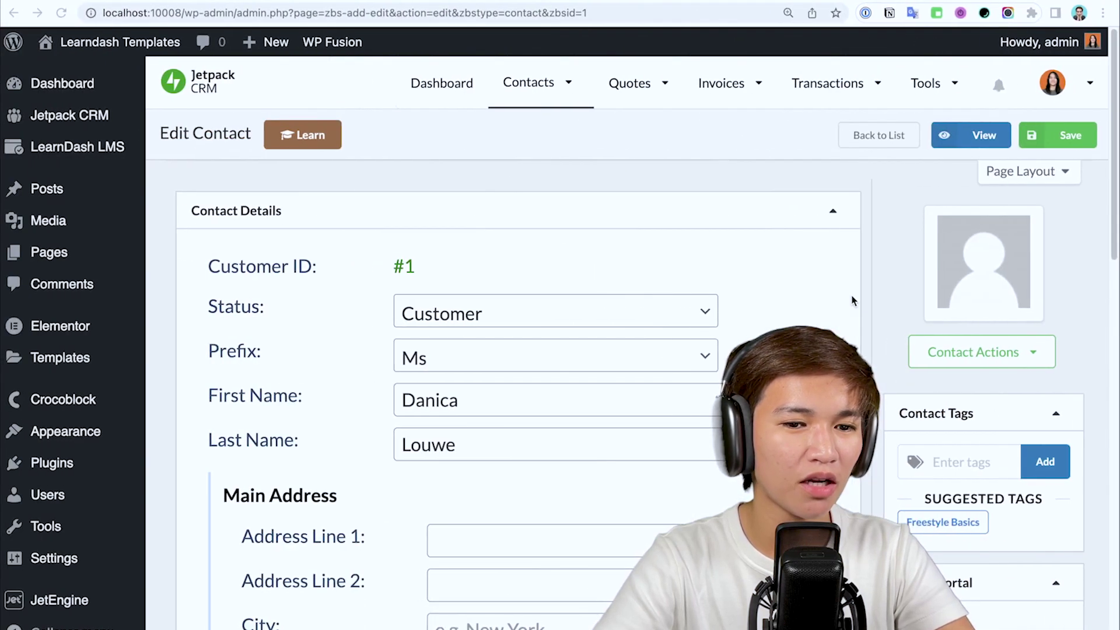
scroll(933, 315, down, 3)
click(953, 433)
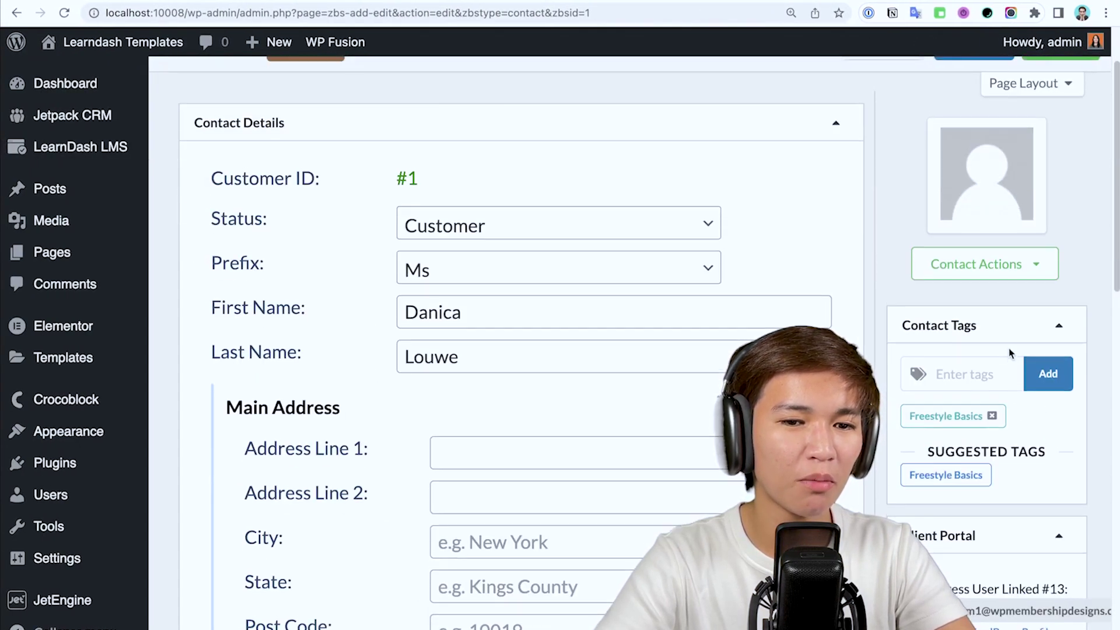
scroll(1009, 347, up, 2)
mouse_move(1056, 83)
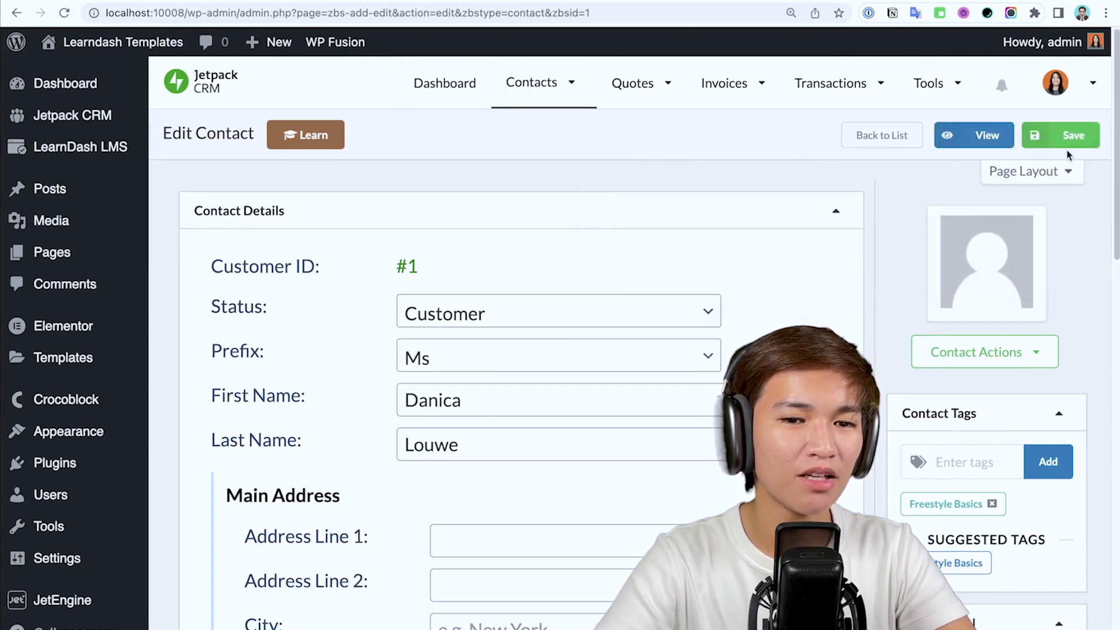
click(1072, 139)
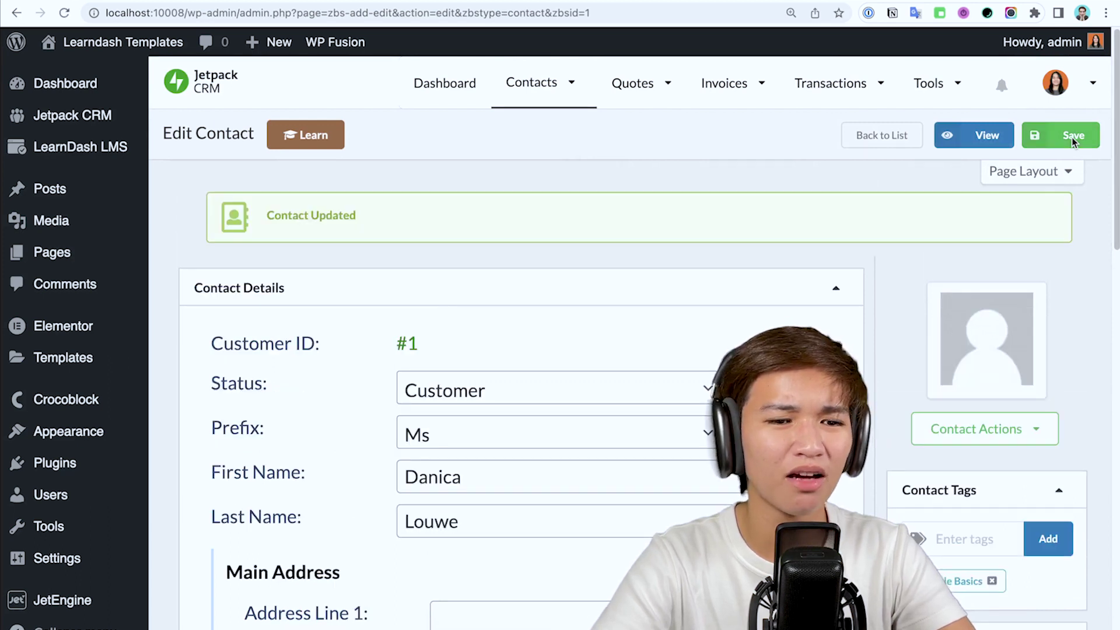
Reload the Resources for Freestyle Basics page in the incognito window to test the member's access.
key(ctrl+Right)
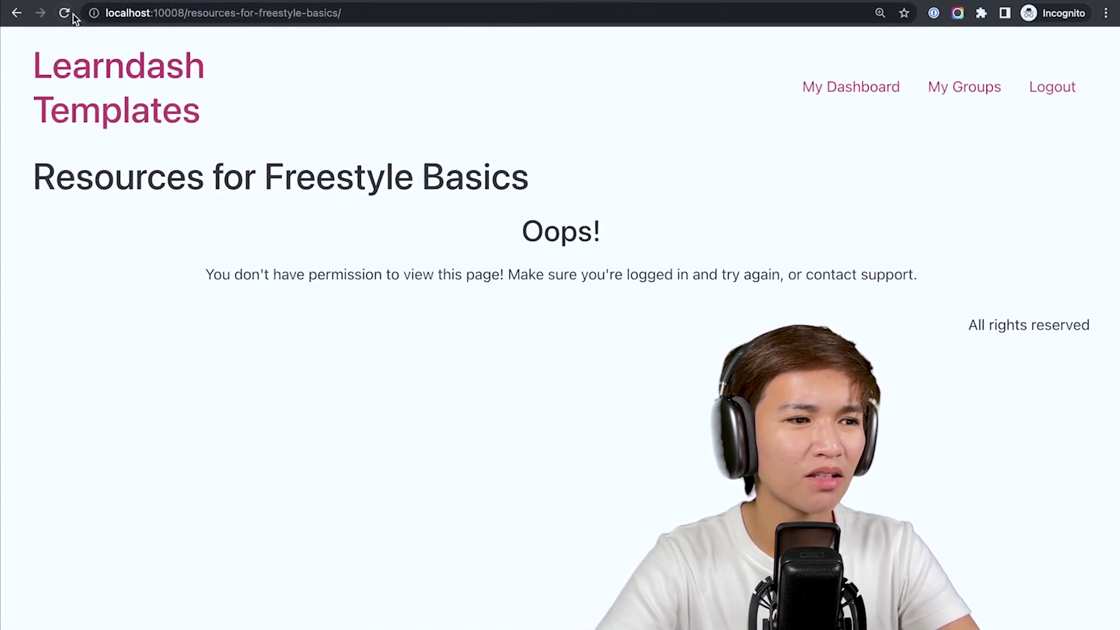
click(74, 16)
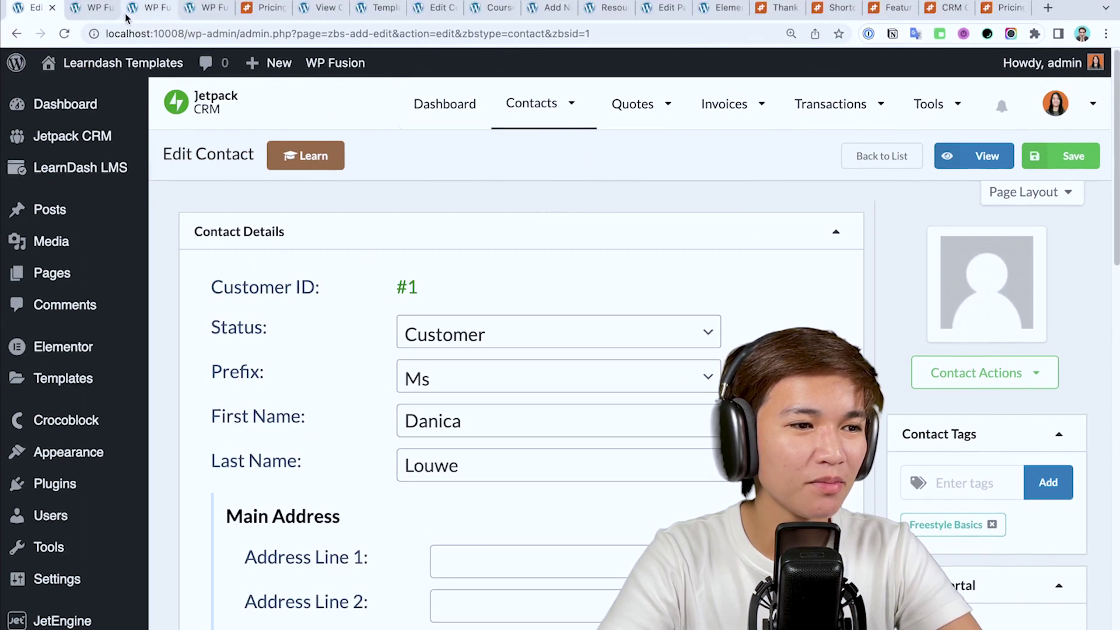
Examine the WP Fusion general settings and the resources page's own redirect options for denied access.
click(125, 16)
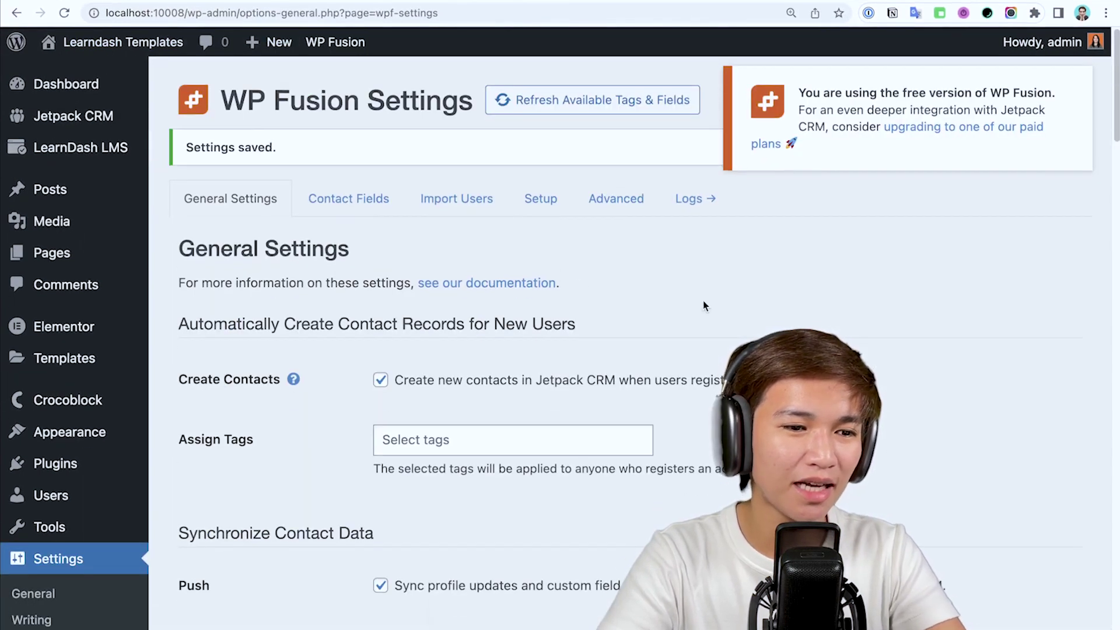
scroll(705, 320, down, 5)
scroll(859, 300, down, 10)
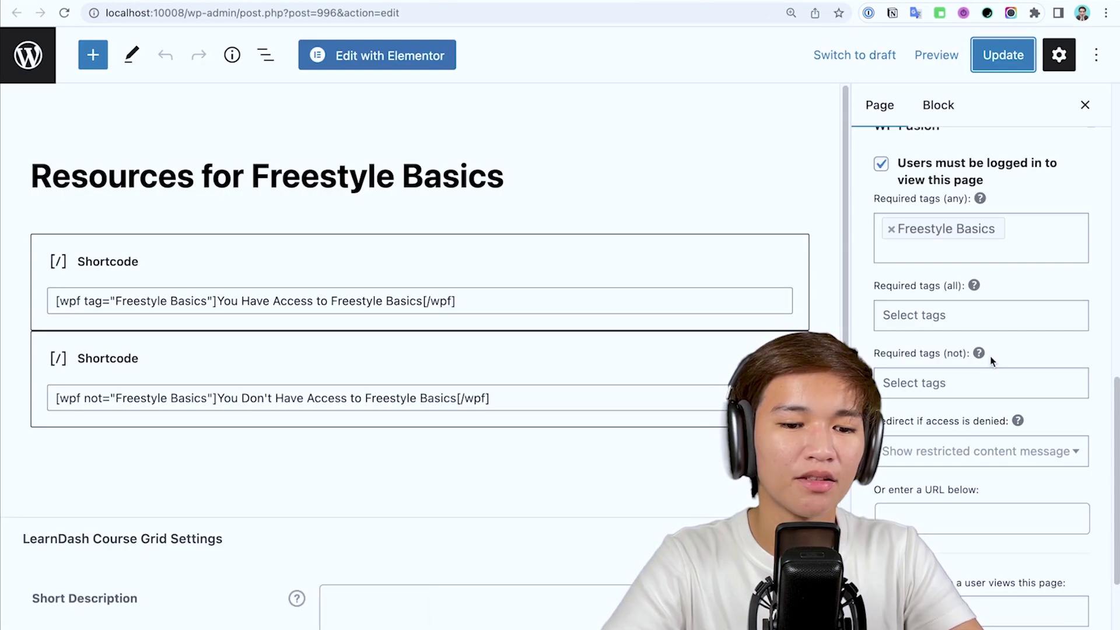
scroll(992, 362, down, 1)
scroll(993, 364, down, 3)
click(992, 358)
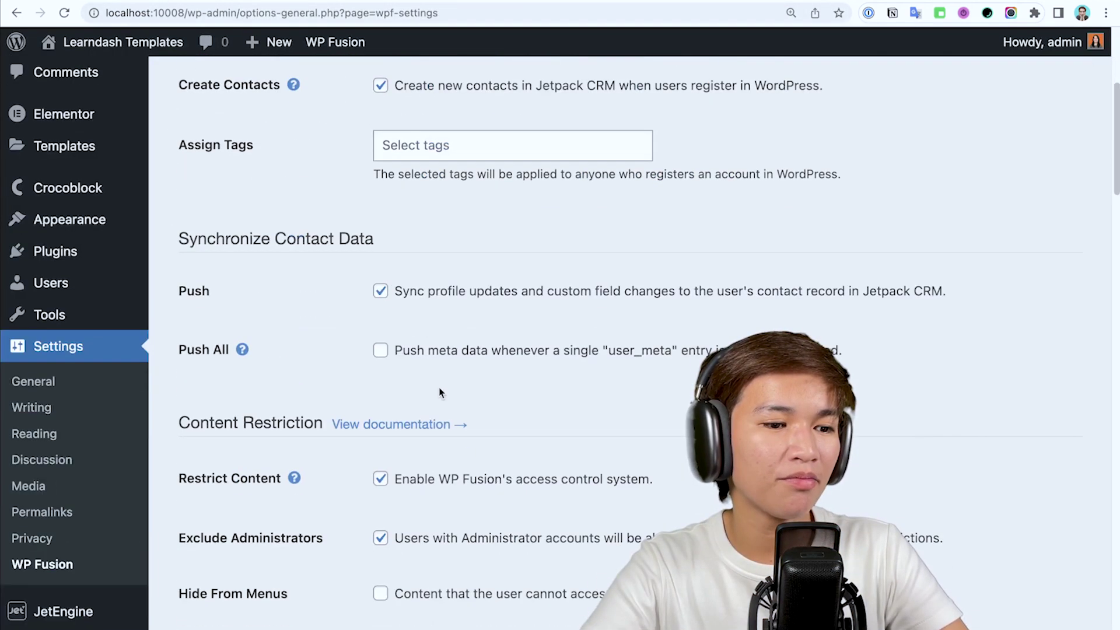
scroll(453, 408, down, 15)
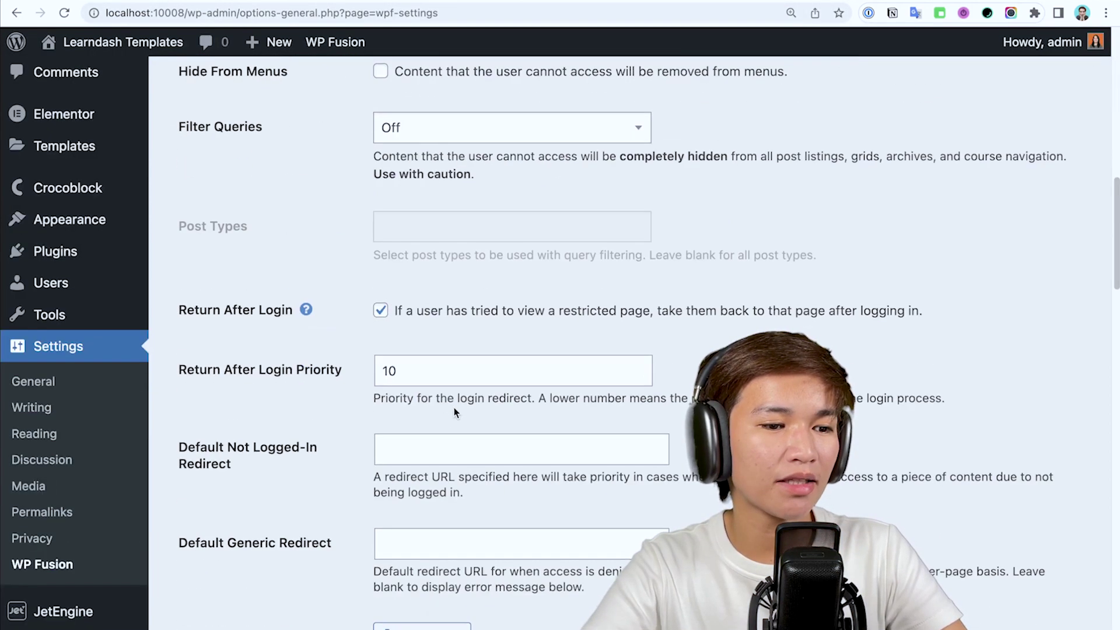
scroll(520, 244, up, 1)
click(513, 195)
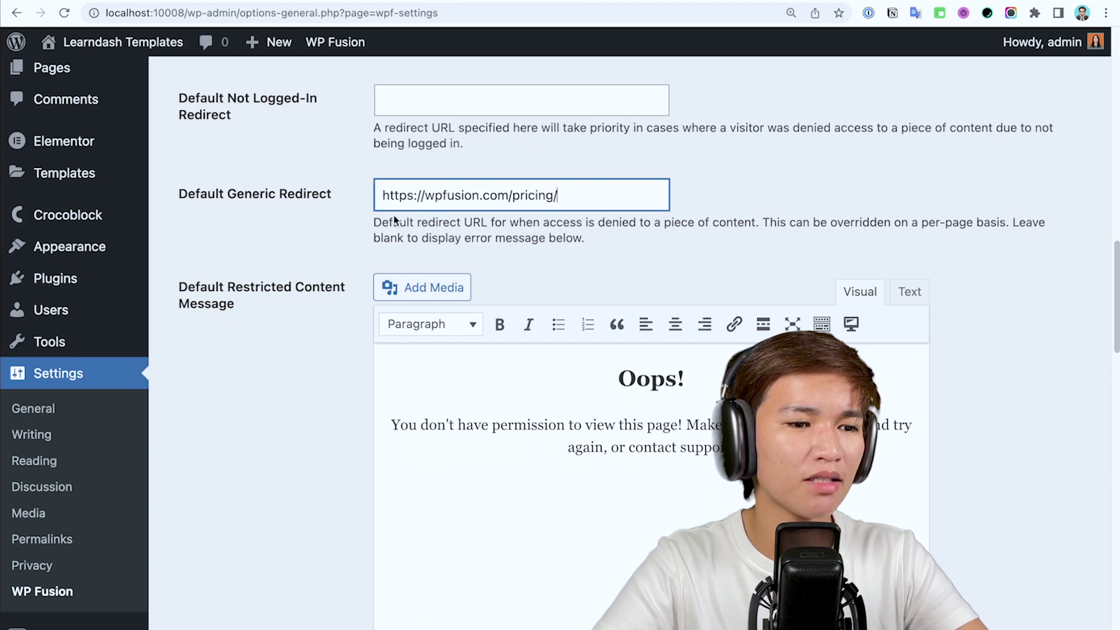
scroll(394, 215, down, 20)
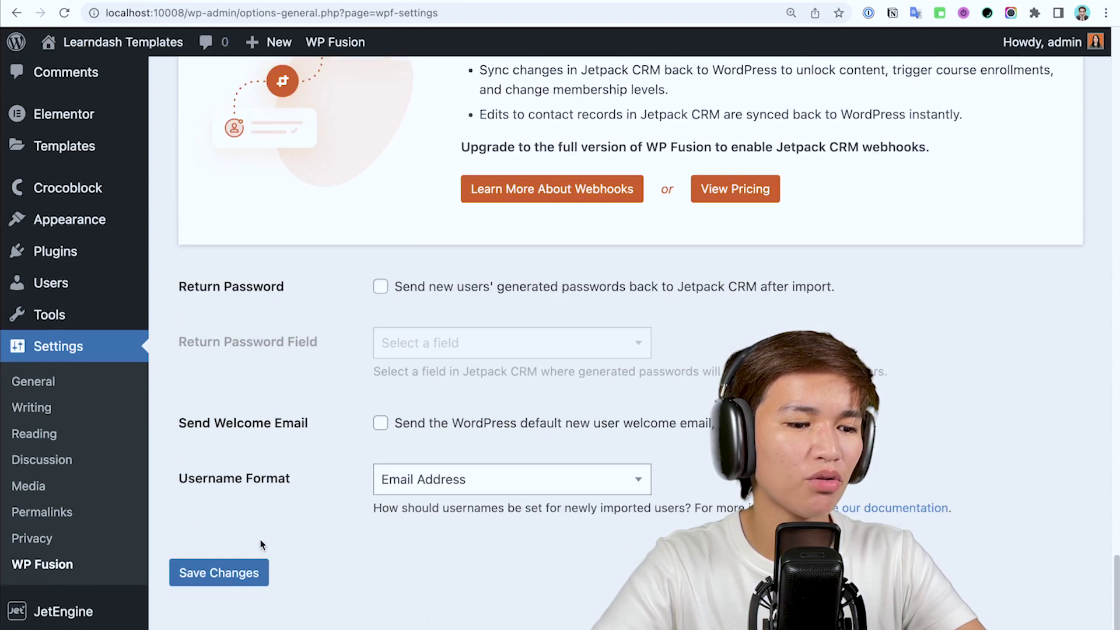
click(245, 566)
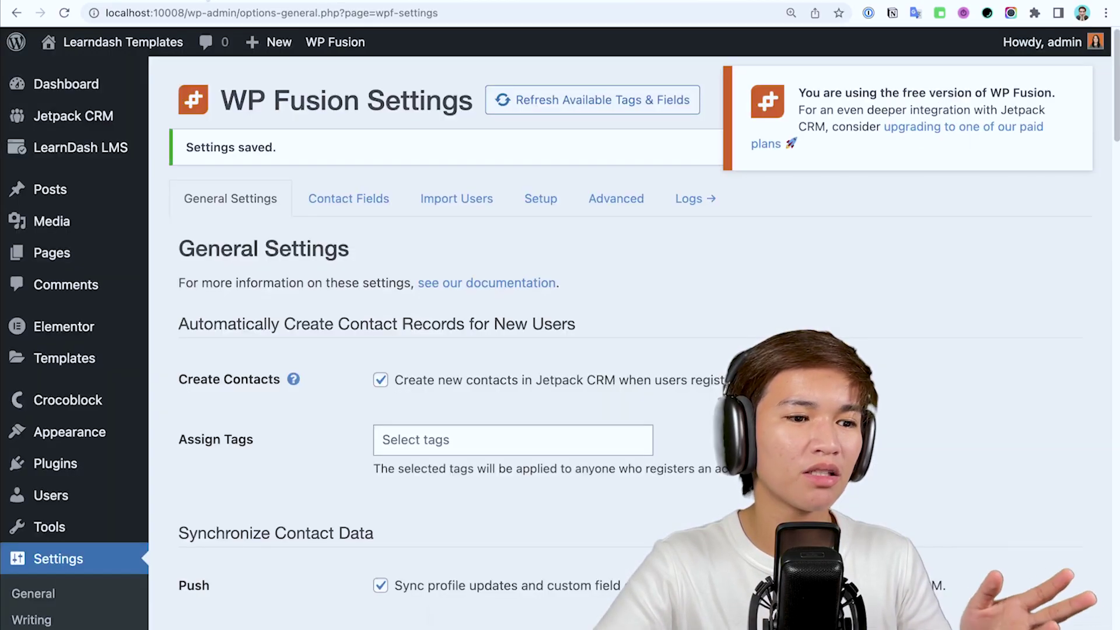
Check the Default Generic Redirect value in the saved WP Fusion general settings.
scroll(336, 274, down, 15)
scroll(337, 275, down, 8)
scroll(338, 270, up, 9)
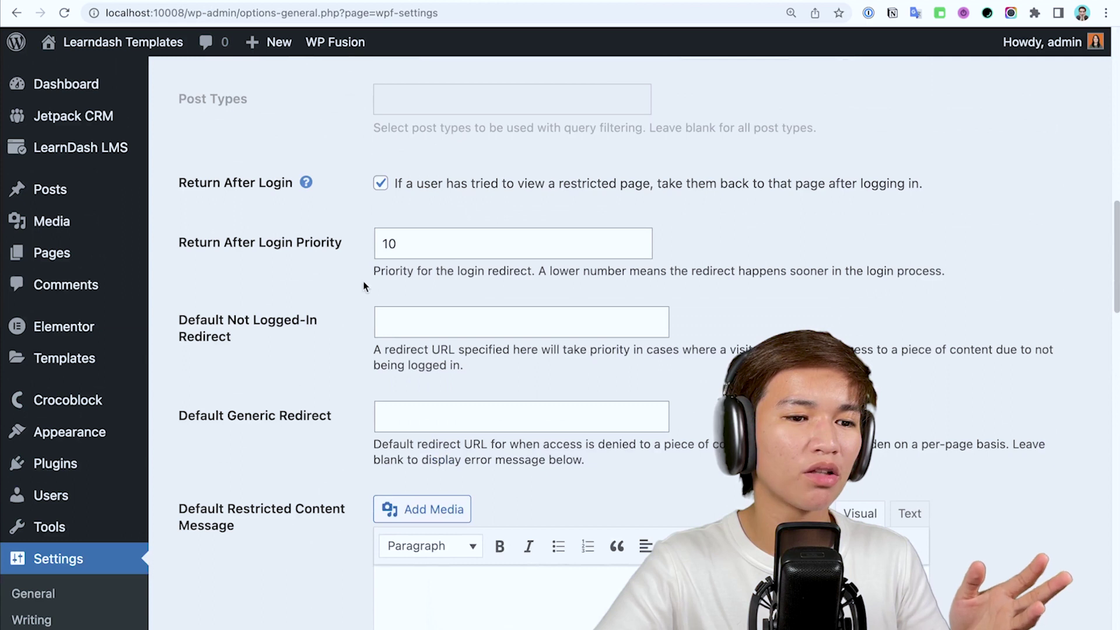
click(207, 1)
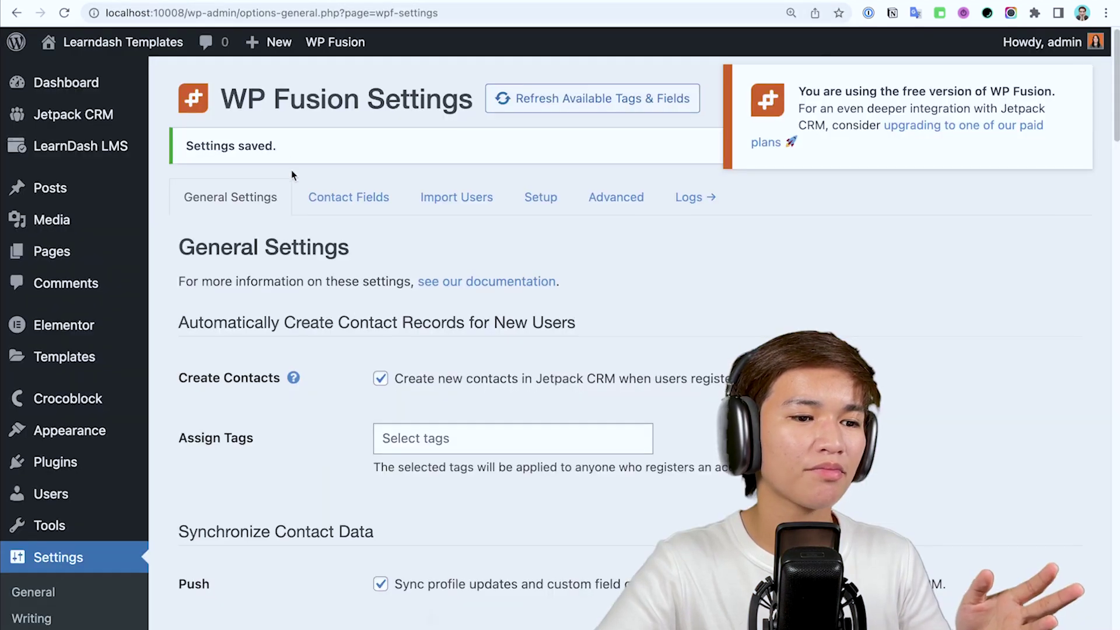
scroll(335, 233, down, 15)
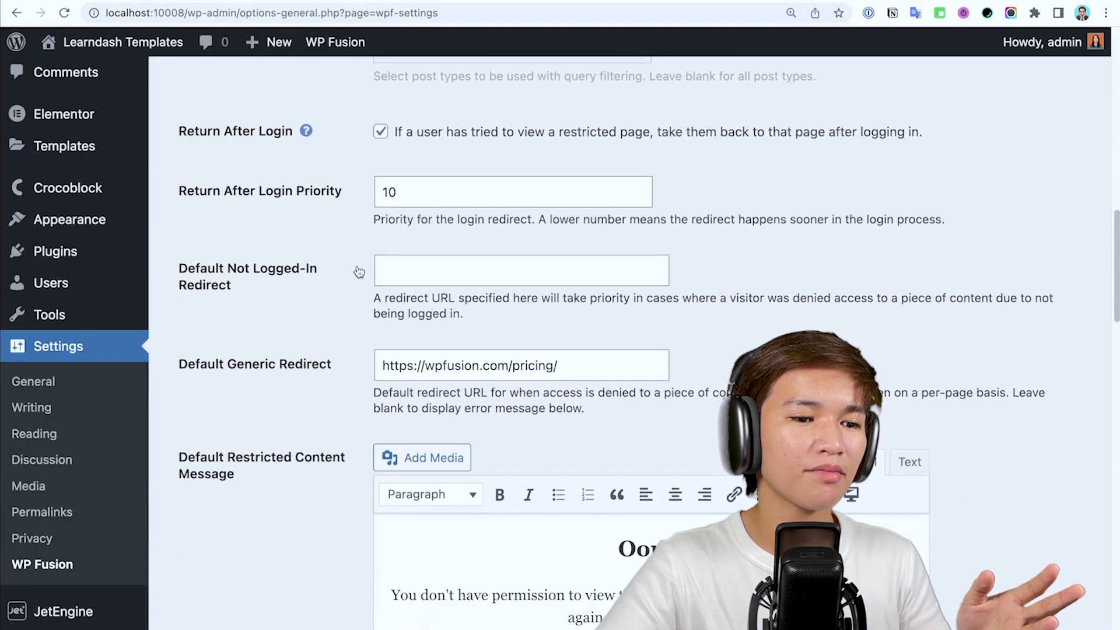
Set the Resources for Freestyle Basics page's access-denied redirect URL to wpfusion.com/documentation/faq/crm-compatibility-table/ and update the page.
click(635, 3)
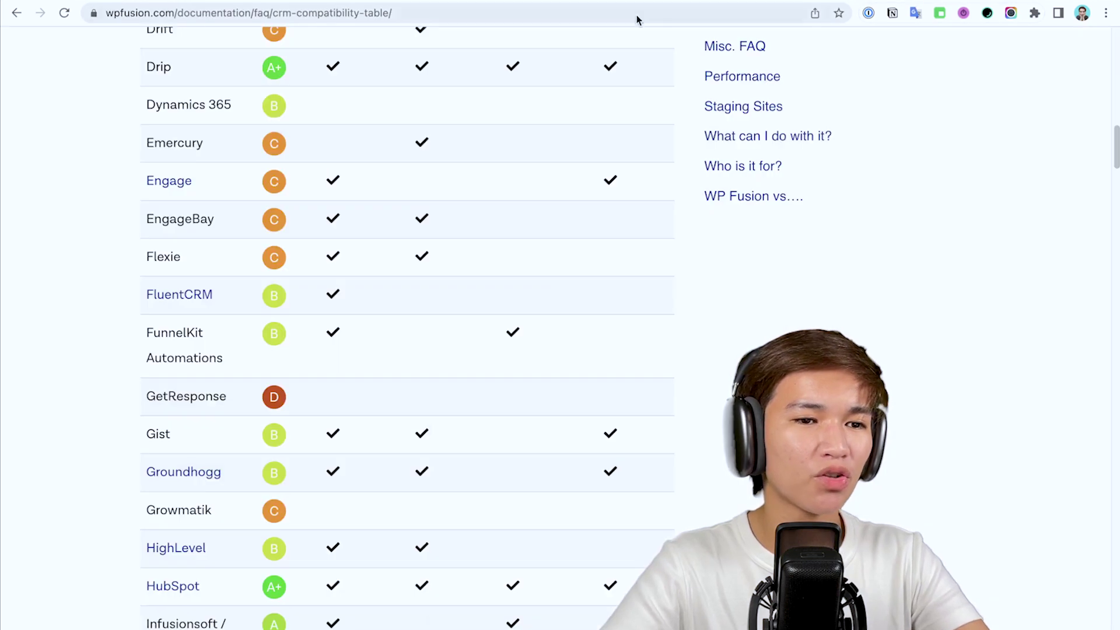
click(653, 12)
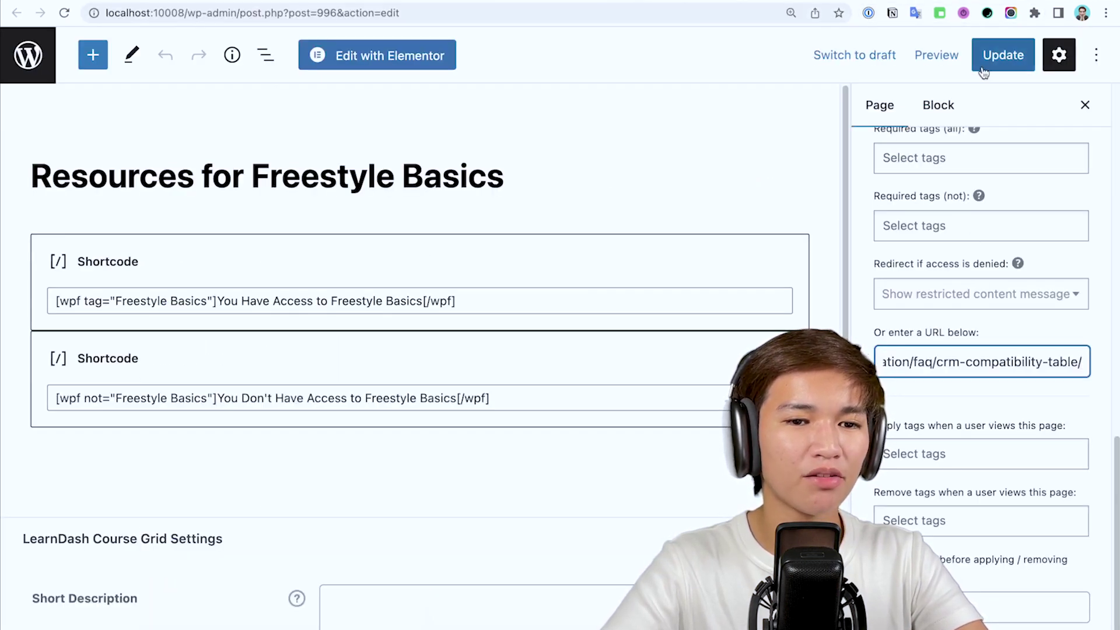
click(1000, 52)
scroll(962, 254, up, 4)
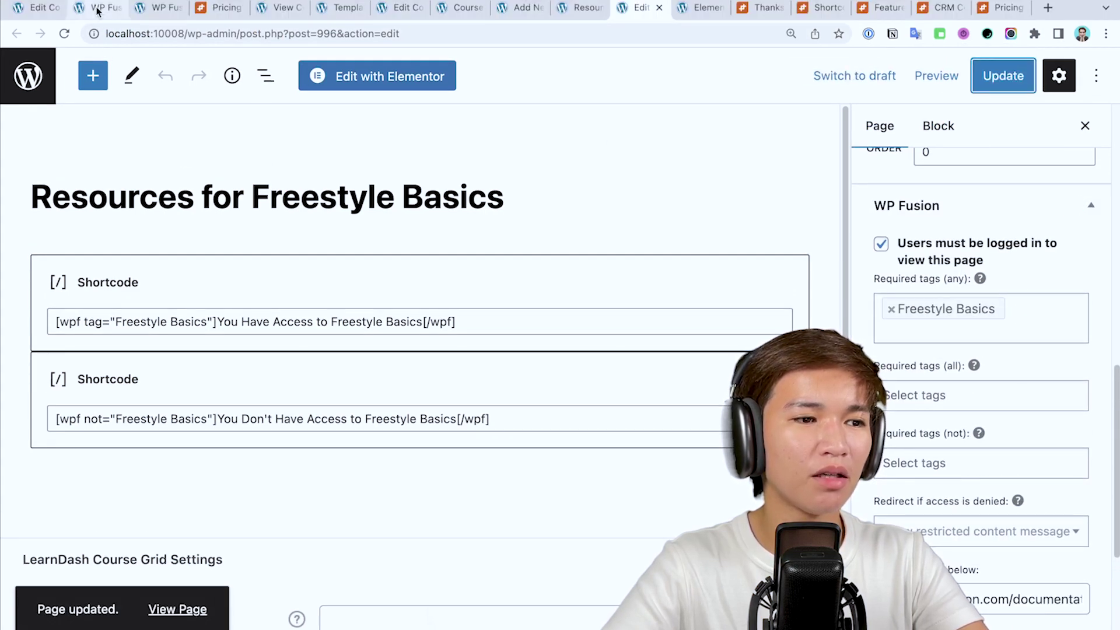
Remove the Freestyle Basics tag from the member's Jetpack CRM contact and save the contact.
click(45, 8)
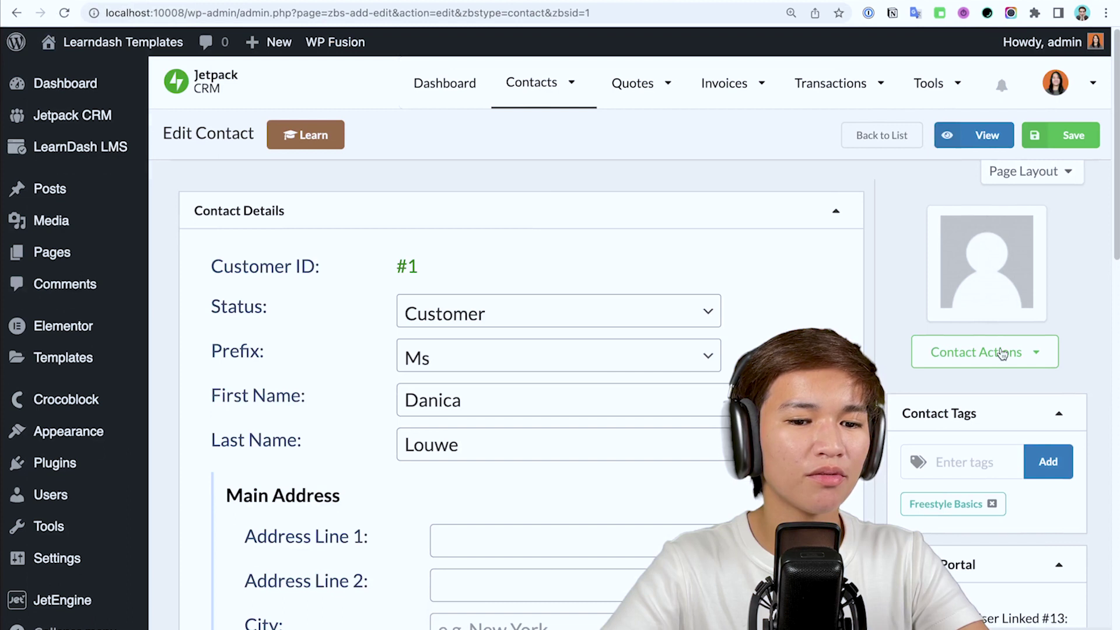
click(993, 504)
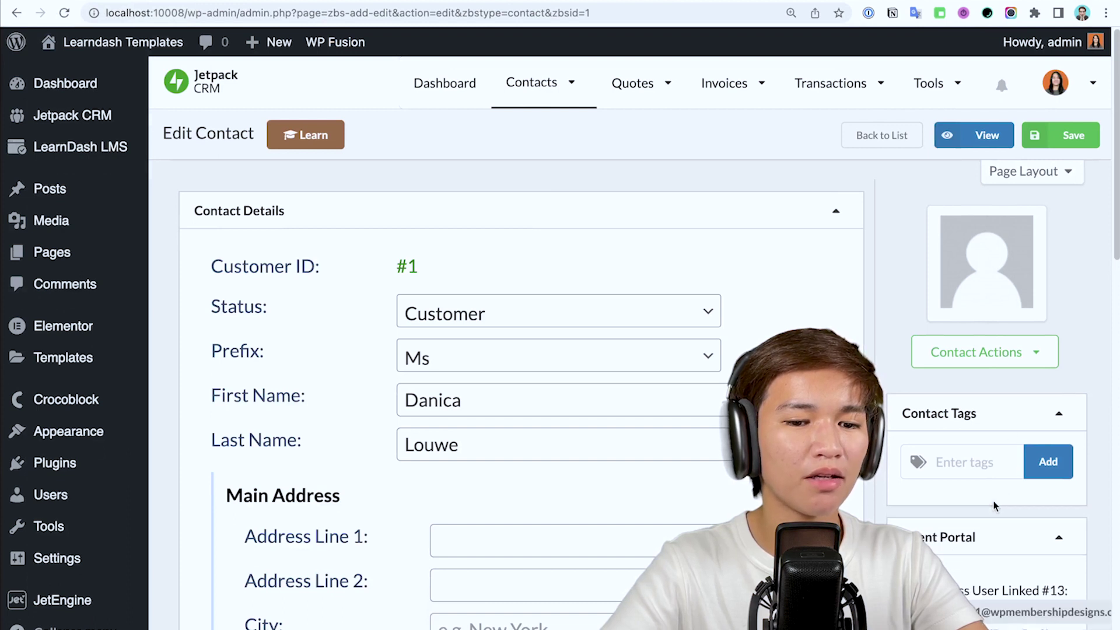
click(1068, 136)
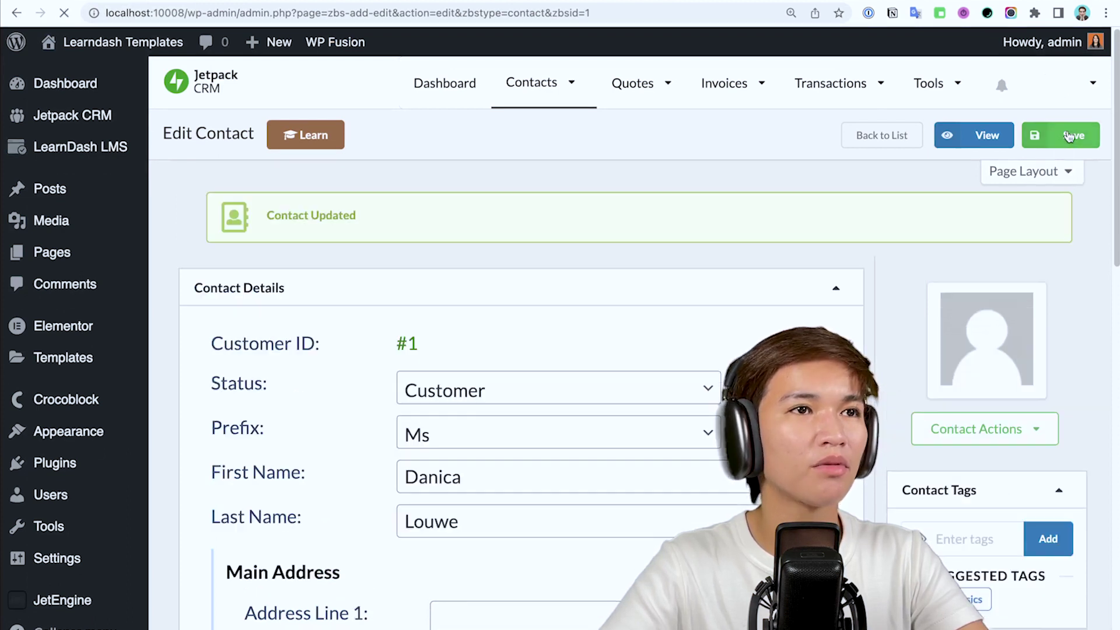